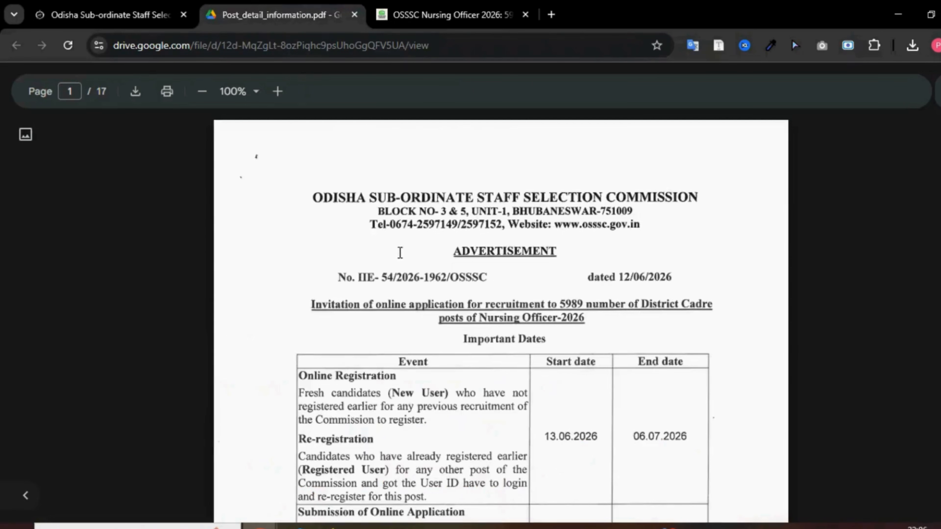
Step: Read through the Nursing Officer advertisement PDF, examining important dates, pay scale, eligibility criteria, examination fee and last date of applications
{"action": "scroll", "coordinate": [491, 302], "scroll_direction": "down", "scroll_amount": 7}
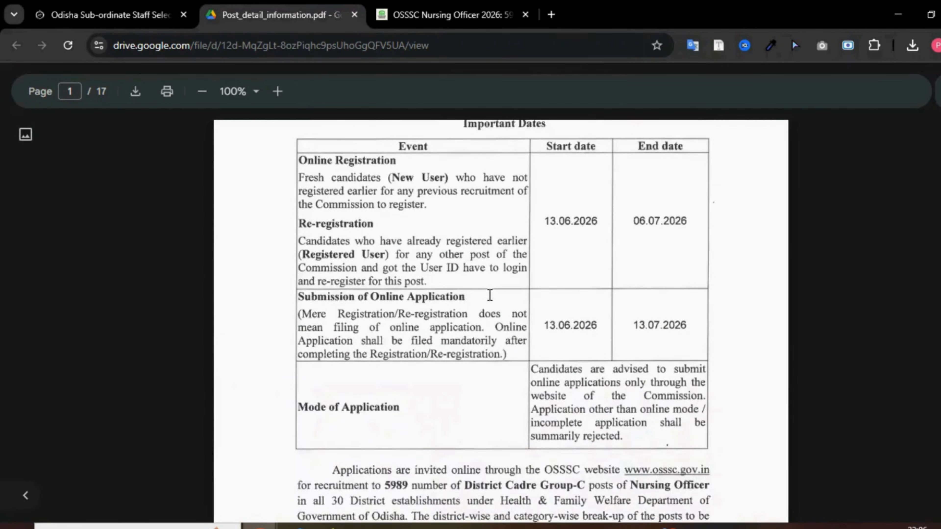
{"action": "scroll", "coordinate": [490, 301], "scroll_direction": "down", "scroll_amount": 8}
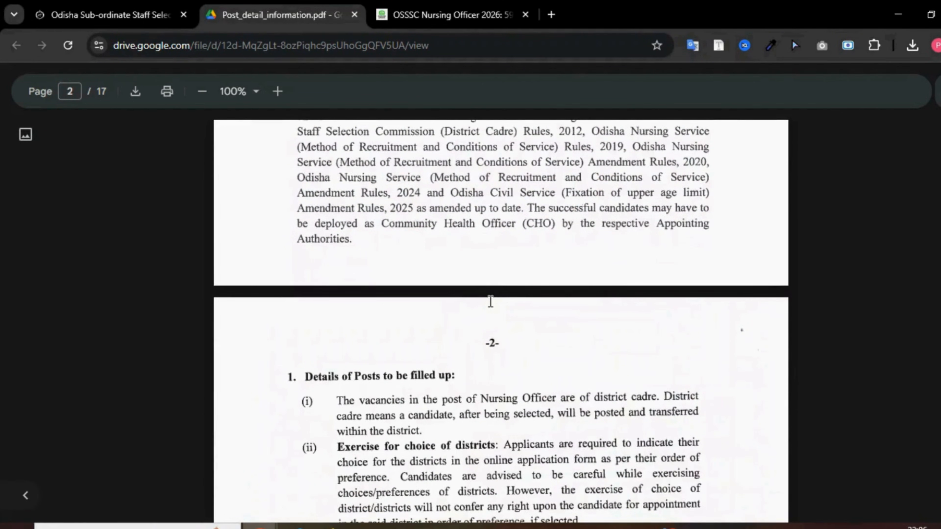
{"action": "scroll", "coordinate": [490, 301], "scroll_direction": "down", "scroll_amount": 2}
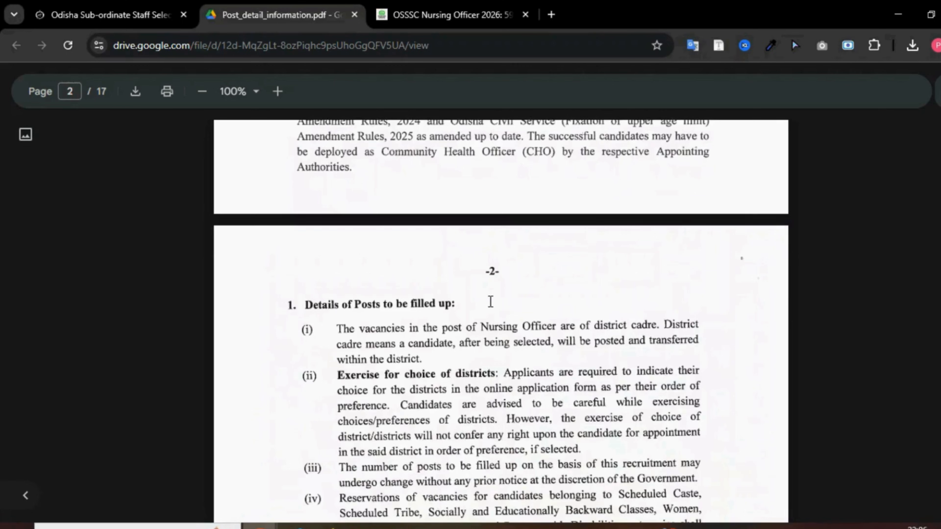
{"action": "scroll", "coordinate": [490, 301], "scroll_direction": "down", "scroll_amount": 4}
{"action": "scroll", "coordinate": [489, 302], "scroll_direction": "down", "scroll_amount": 4}
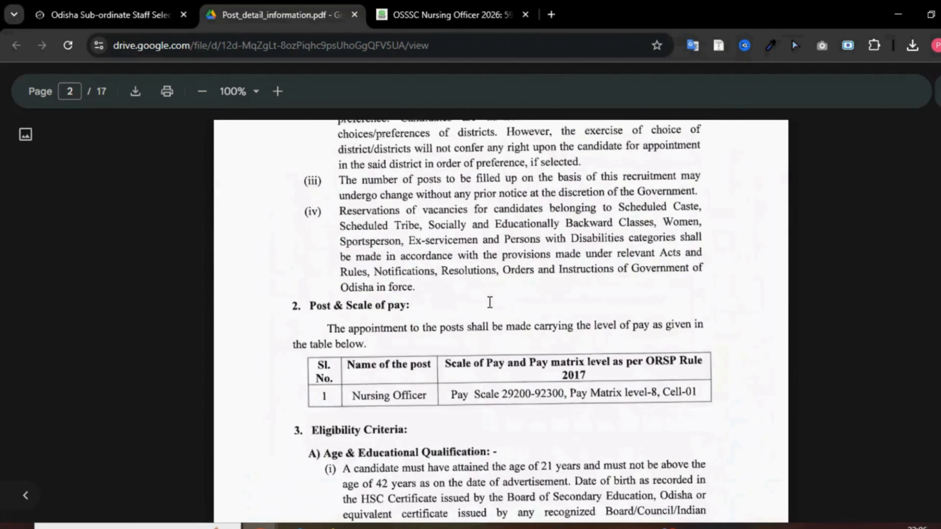
{"action": "scroll", "coordinate": [490, 303], "scroll_direction": "down", "scroll_amount": 8}
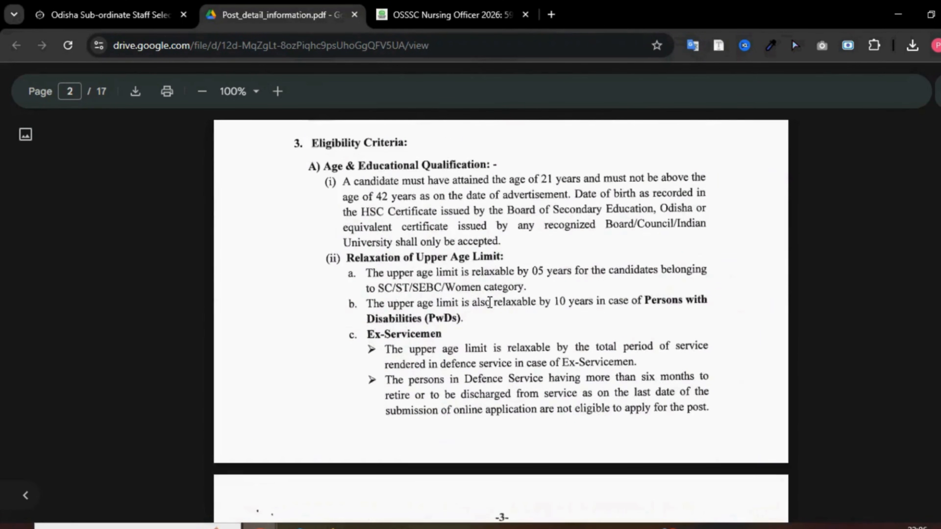
{"action": "scroll", "coordinate": [490, 308], "scroll_direction": "down", "scroll_amount": 20}
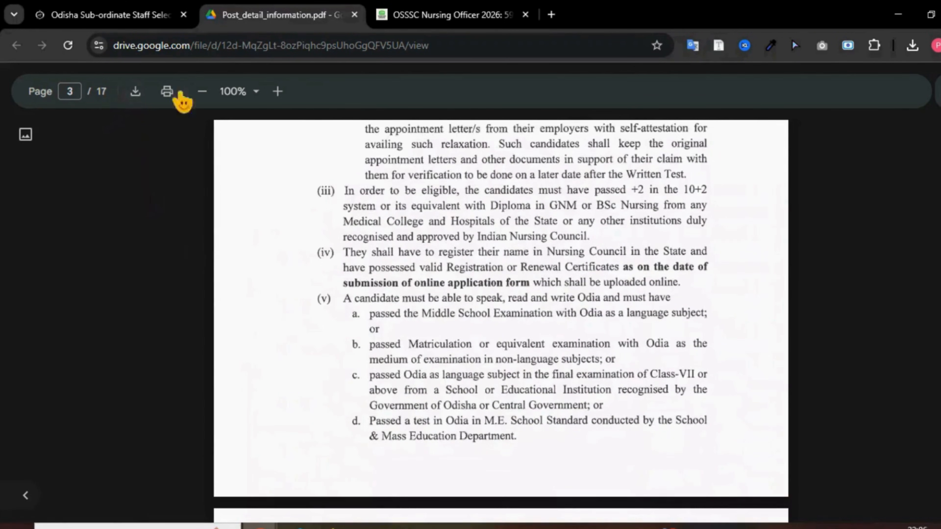
{"action": "scroll", "coordinate": [429, 293], "scroll_direction": "down", "scroll_amount": 1}
{"action": "scroll", "coordinate": [429, 293], "scroll_direction": "down", "scroll_amount": 20}
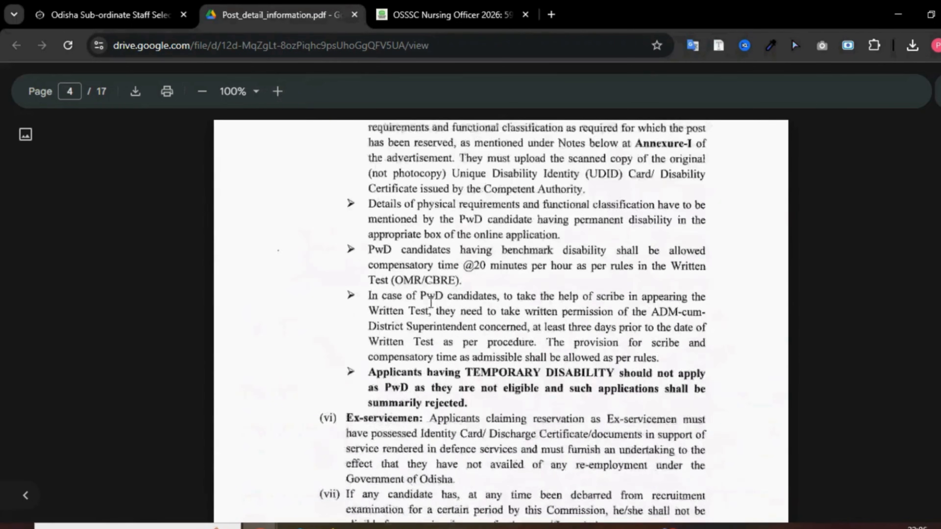
{"action": "scroll", "coordinate": [385, 327], "scroll_direction": "down", "scroll_amount": 3}
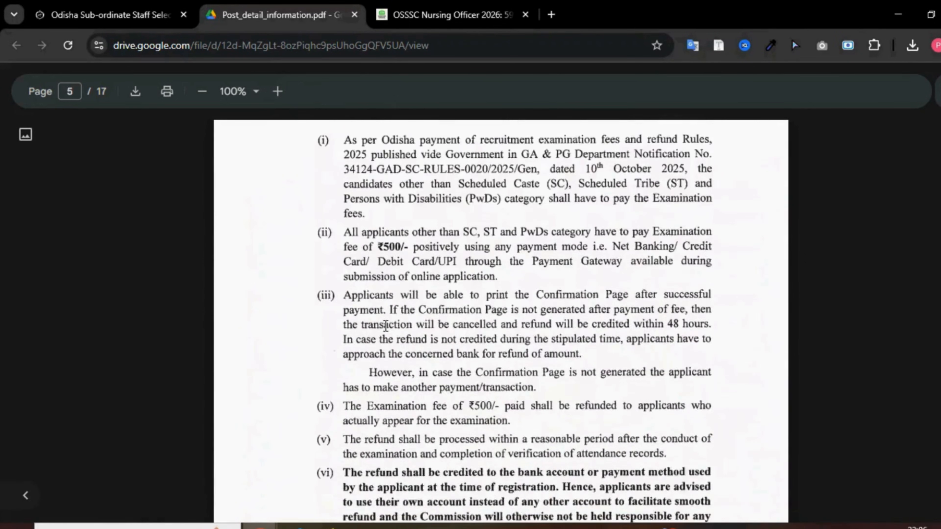
{"action": "scroll", "coordinate": [385, 326], "scroll_direction": "down", "scroll_amount": 6}
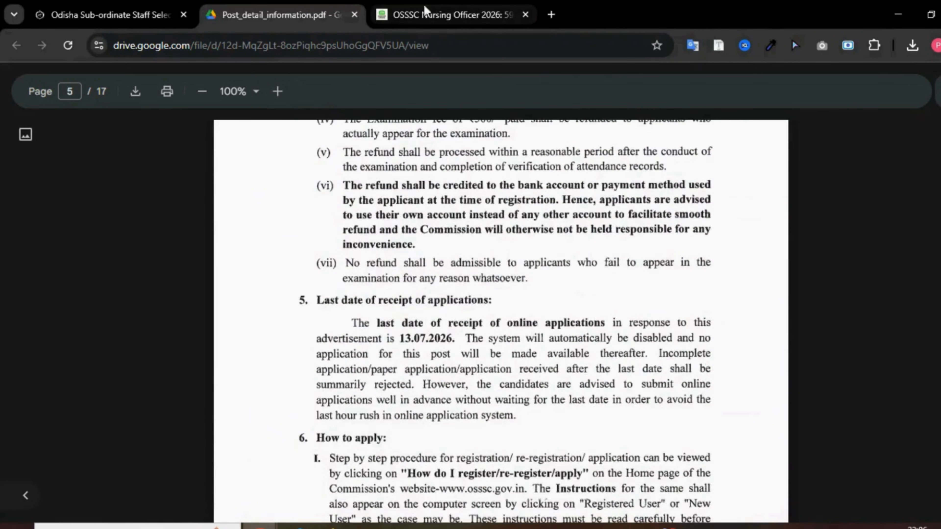
Step: Switch to the OSSSC Nursing Officer 2026 article and highlight the organisation, post name, total vacancies and application last date in the overview table
{"action": "left_click", "coordinate": [436, 14]}
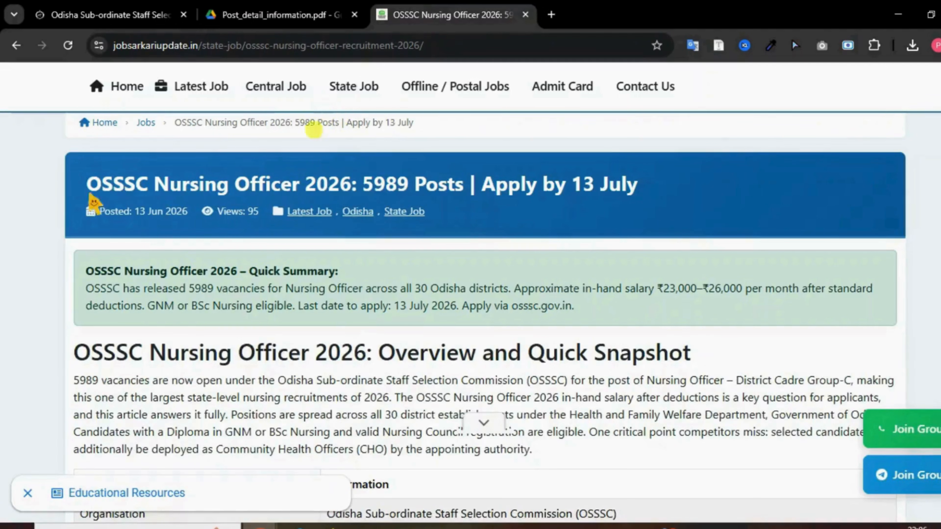
{"action": "scroll", "coordinate": [137, 311], "scroll_direction": "down", "scroll_amount": 5}
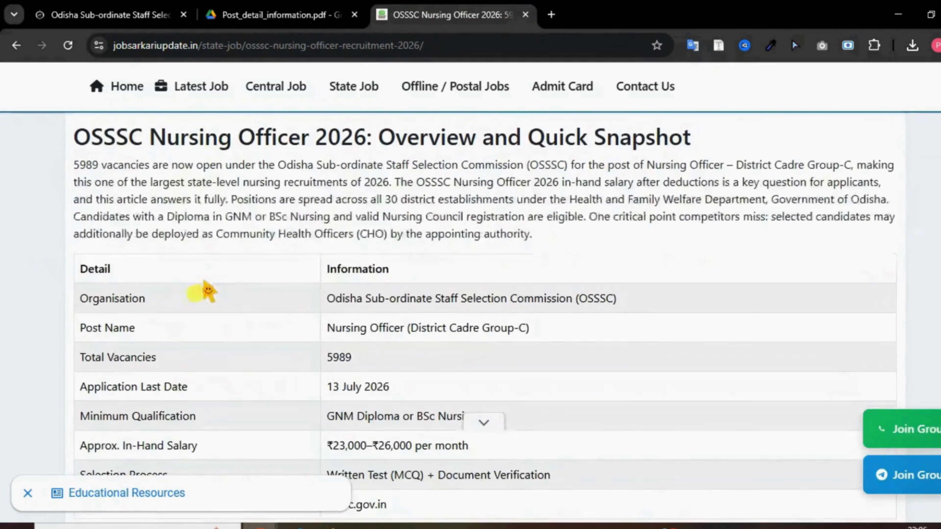
{"action": "scroll", "coordinate": [348, 212], "scroll_direction": "down", "scroll_amount": 2}
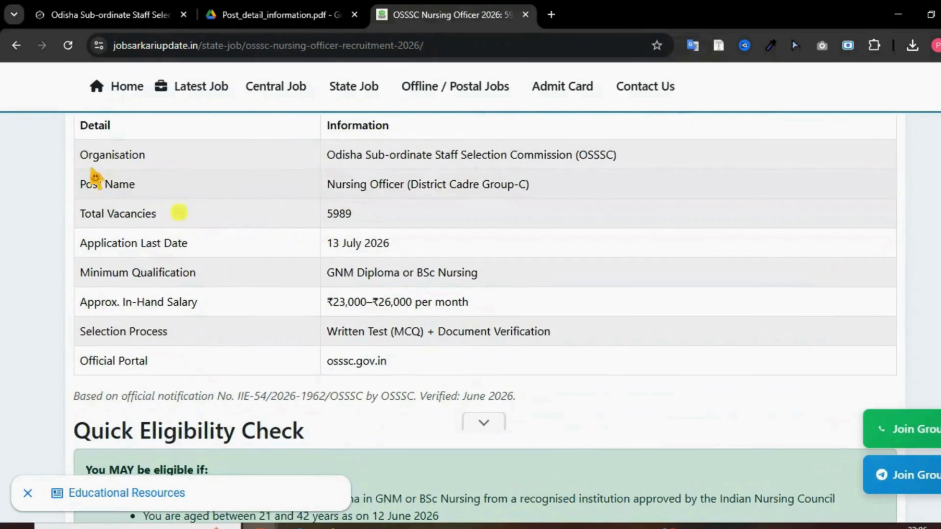
{"action": "left_click_drag", "start_coordinate": [81, 160], "coordinate": [196, 167]}
{"action": "left_click_drag", "start_coordinate": [327, 160], "coordinate": [579, 164]}
{"action": "left_click_drag", "start_coordinate": [328, 185], "coordinate": [537, 189]}
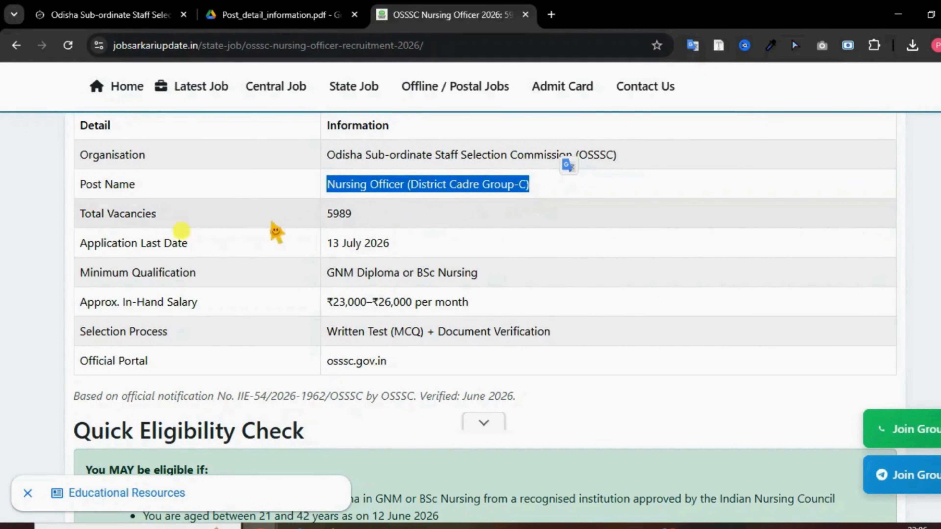
{"action": "left_click_drag", "start_coordinate": [329, 217], "coordinate": [397, 256]}
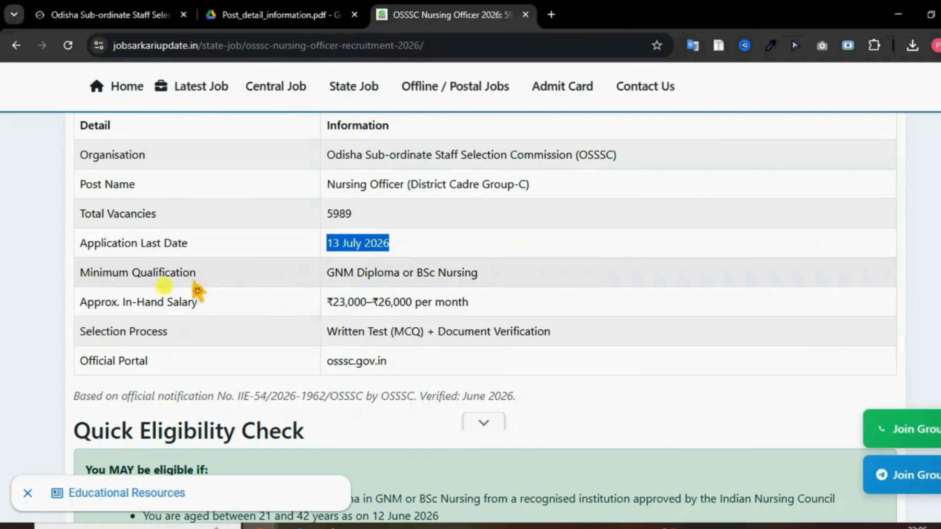
Step: Highlight the minimum qualification, approximate in-hand salary, selection process and official portal entries in the overview table
{"action": "left_click", "coordinate": [339, 281]}
{"action": "left_click_drag", "start_coordinate": [354, 276], "coordinate": [487, 282]}
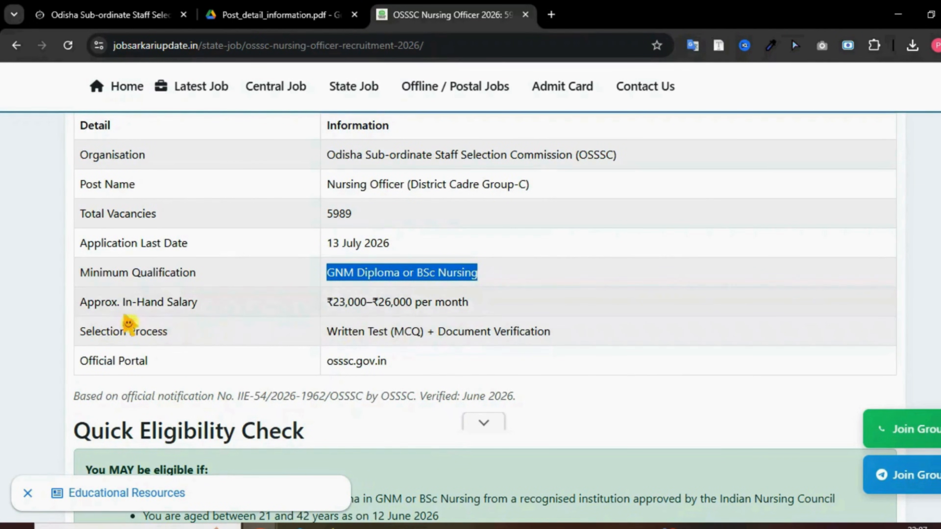
{"action": "left_click_drag", "start_coordinate": [332, 308], "coordinate": [463, 310]}
{"action": "scroll", "coordinate": [286, 336], "scroll_direction": "down", "scroll_amount": 2}
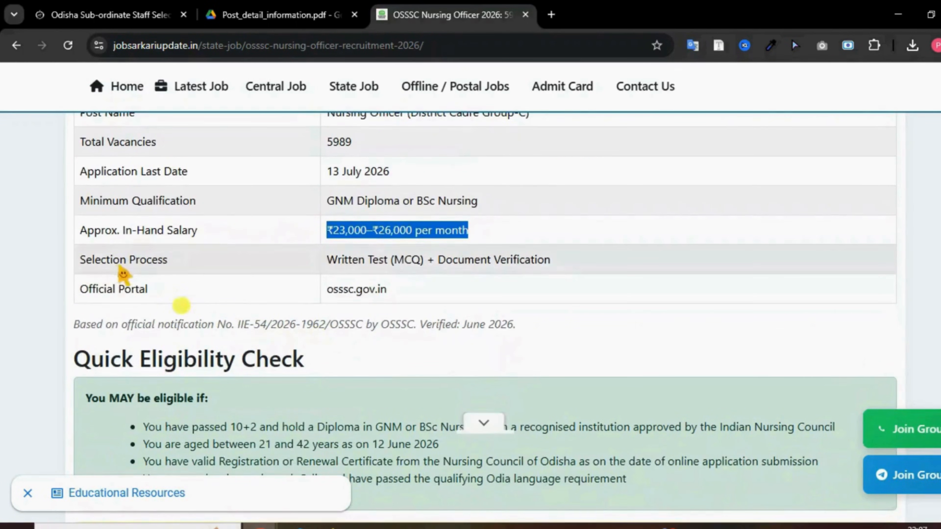
{"action": "left_click_drag", "start_coordinate": [327, 260], "coordinate": [571, 270]}
{"action": "left_click_drag", "start_coordinate": [79, 288], "coordinate": [149, 289]}
{"action": "left_click_drag", "start_coordinate": [327, 288], "coordinate": [393, 296]}
Step: Open the Apply Online link from the article's Important Links section
{"action": "scroll", "coordinate": [395, 301], "scroll_direction": "down", "scroll_amount": 12}
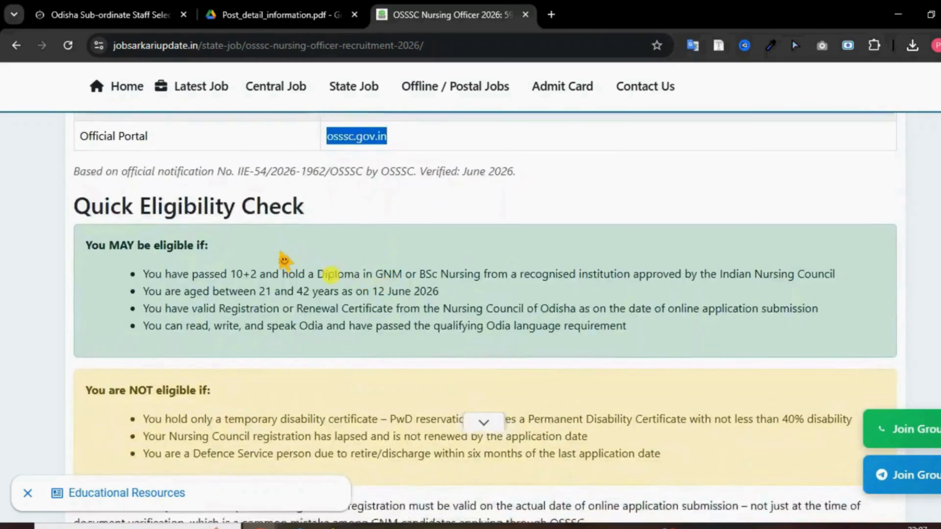
{"action": "scroll", "coordinate": [280, 272], "scroll_direction": "down", "scroll_amount": 15}
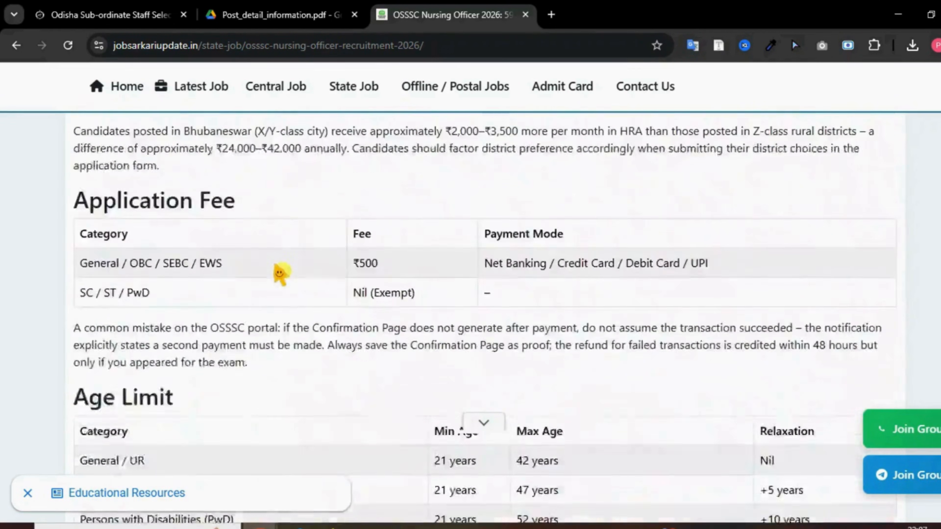
{"action": "scroll", "coordinate": [279, 274], "scroll_direction": "down", "scroll_amount": 15}
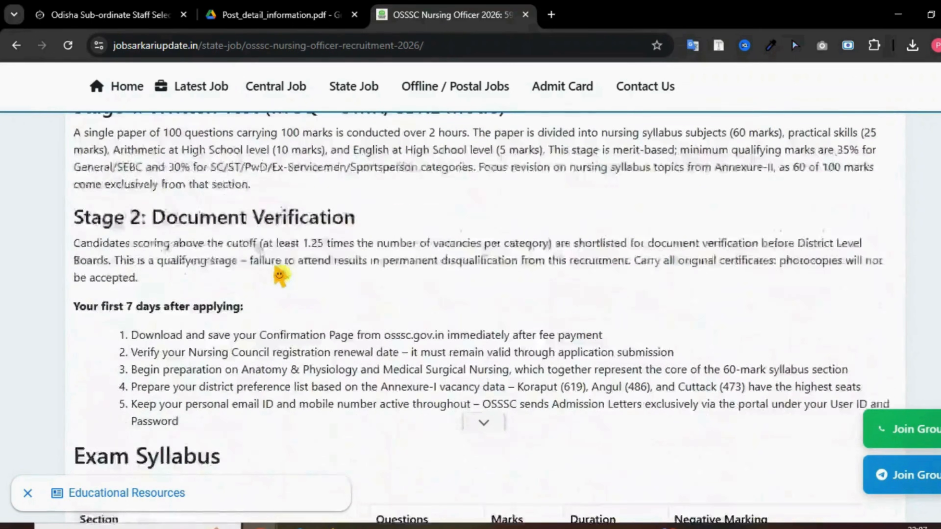
{"action": "scroll", "coordinate": [281, 274], "scroll_direction": "down", "scroll_amount": 15}
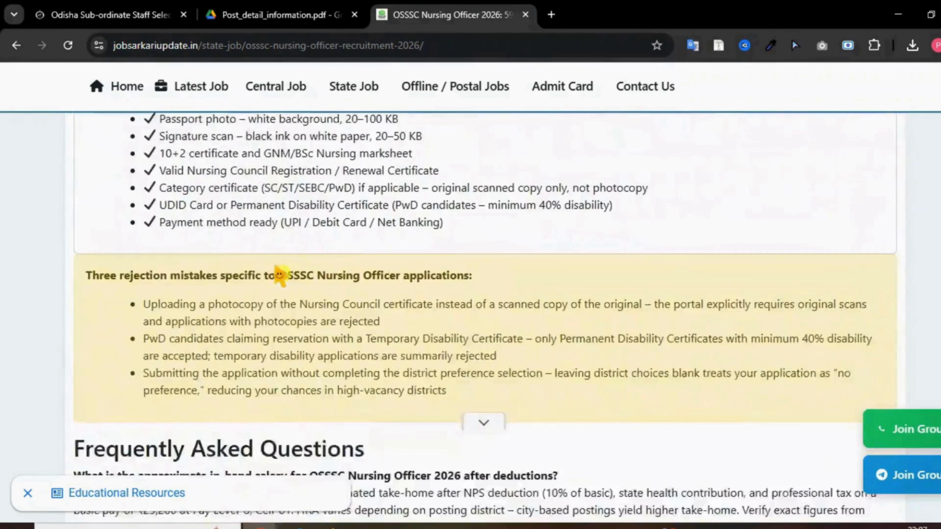
{"action": "scroll", "coordinate": [279, 274], "scroll_direction": "down", "scroll_amount": 8}
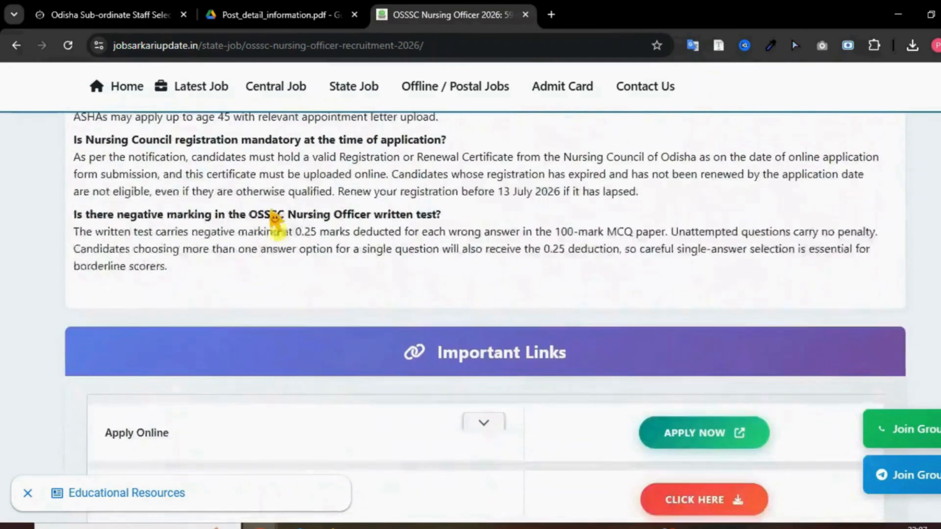
{"action": "scroll", "coordinate": [284, 276], "scroll_direction": "up", "scroll_amount": 2}
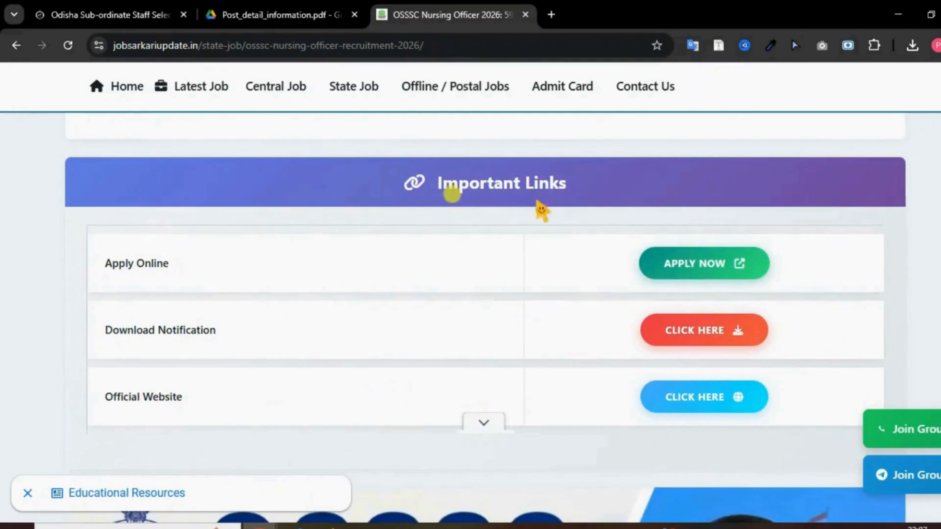
{"action": "left_click_drag", "start_coordinate": [105, 262], "coordinate": [203, 274]}
{"action": "left_click", "coordinate": [386, 276]}
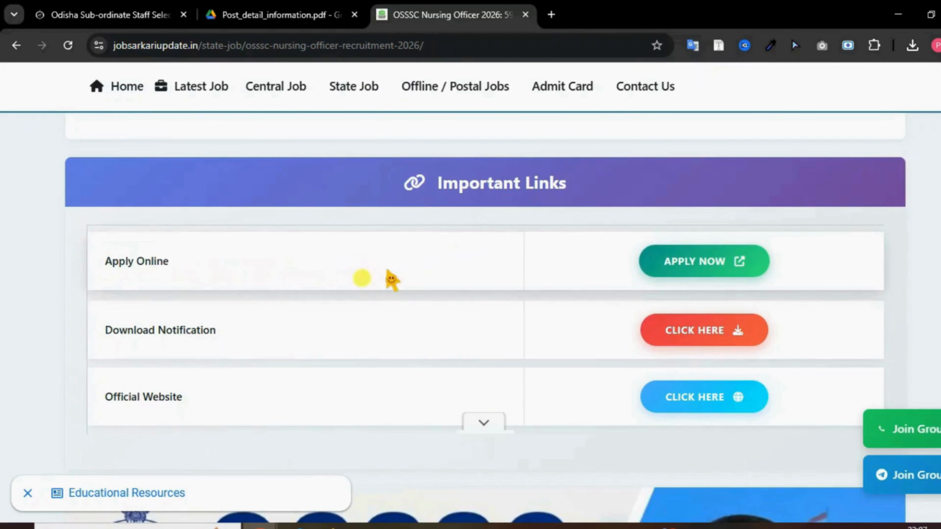
{"action": "left_click", "coordinate": [687, 261]}
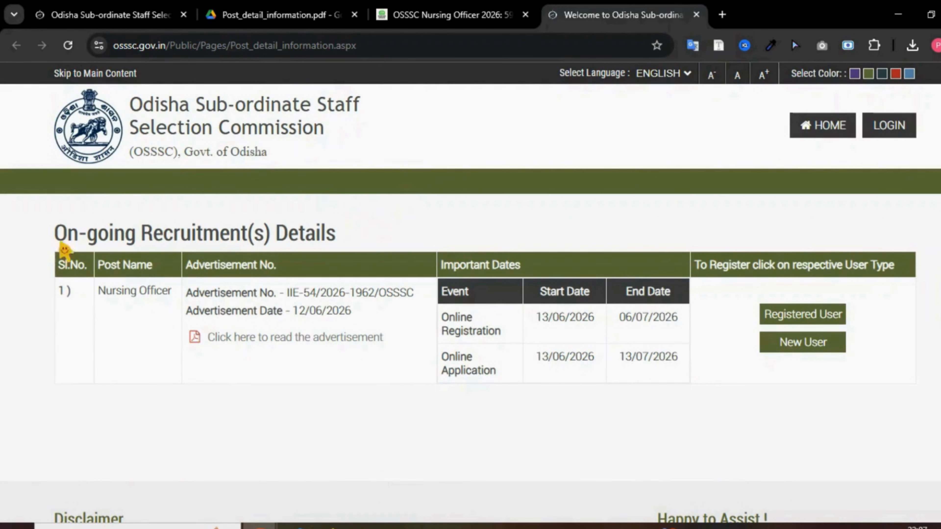
Step: Highlight the Nursing Officer advertisement details and the online registration and application dates in the On-going Recruitment(s) Details table
{"action": "left_click_drag", "start_coordinate": [61, 246], "coordinate": [355, 238]}
{"action": "scroll", "coordinate": [180, 285], "scroll_direction": "down", "scroll_amount": 2}
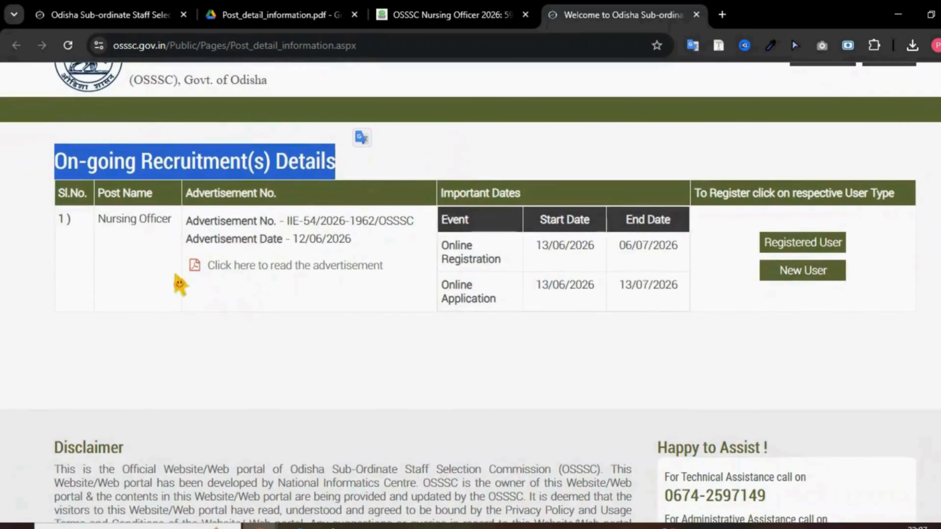
{"action": "left_click_drag", "start_coordinate": [95, 224], "coordinate": [399, 290]}
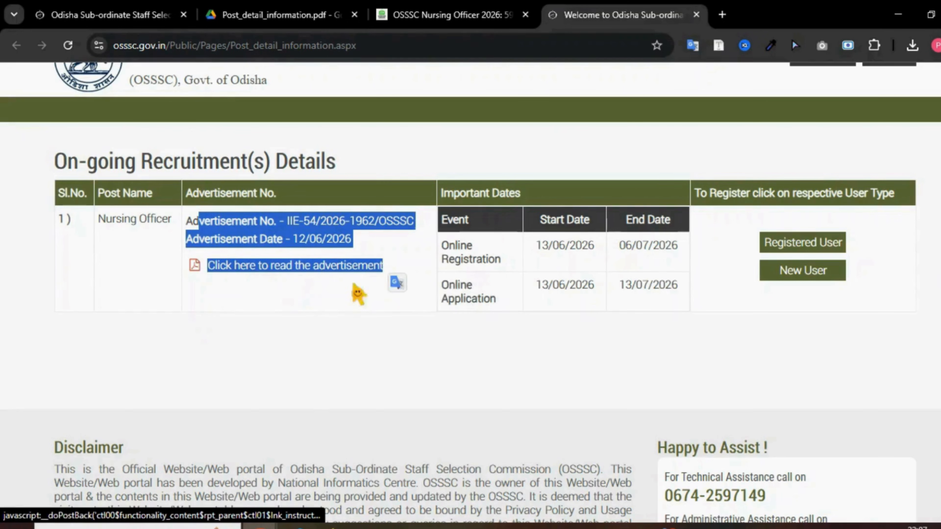
{"action": "left_click", "coordinate": [563, 374]}
{"action": "left_click_drag", "start_coordinate": [441, 193], "coordinate": [683, 248]}
{"action": "triple_click", "coordinate": [449, 259]}
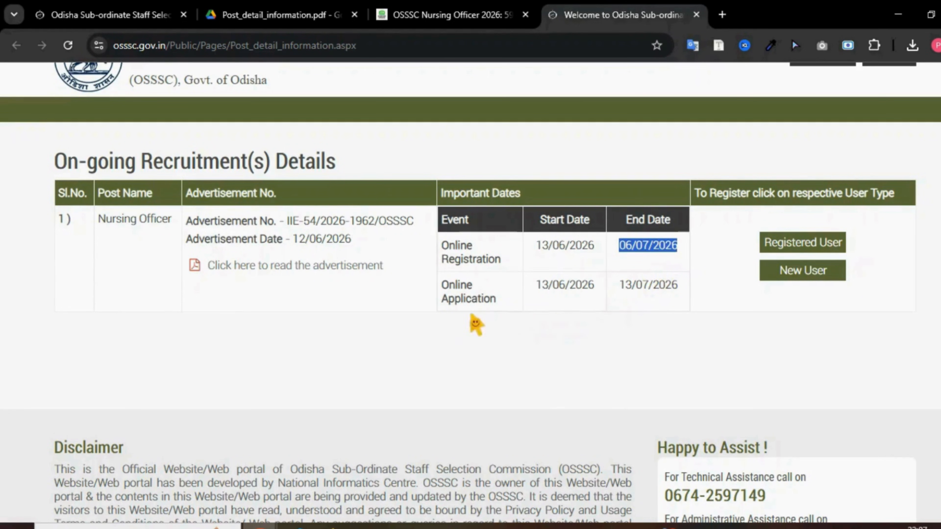
{"action": "left_click_drag", "start_coordinate": [536, 286], "coordinate": [679, 288]}
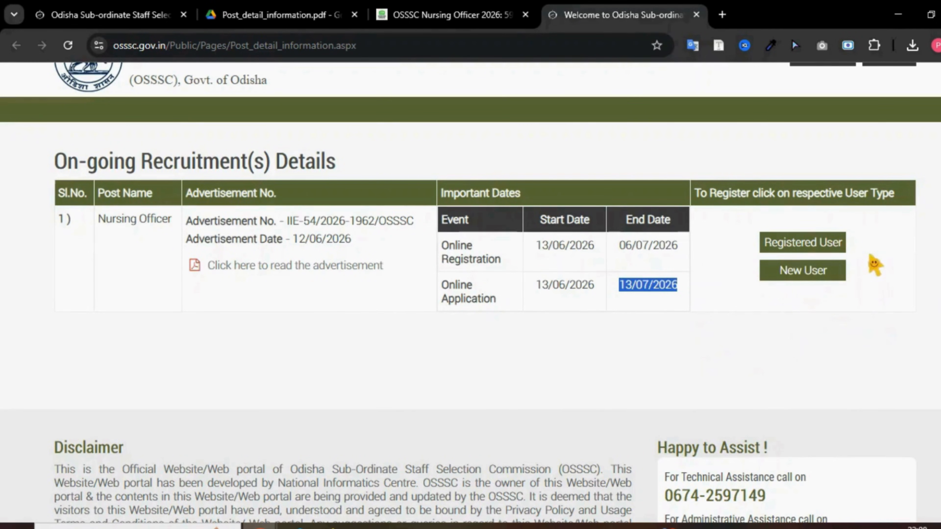
Step: Open the New User instructions for the Nursing Officer post and highlight the heading and the text from the Pre-Requisites onward
{"action": "left_click", "coordinate": [796, 276]}
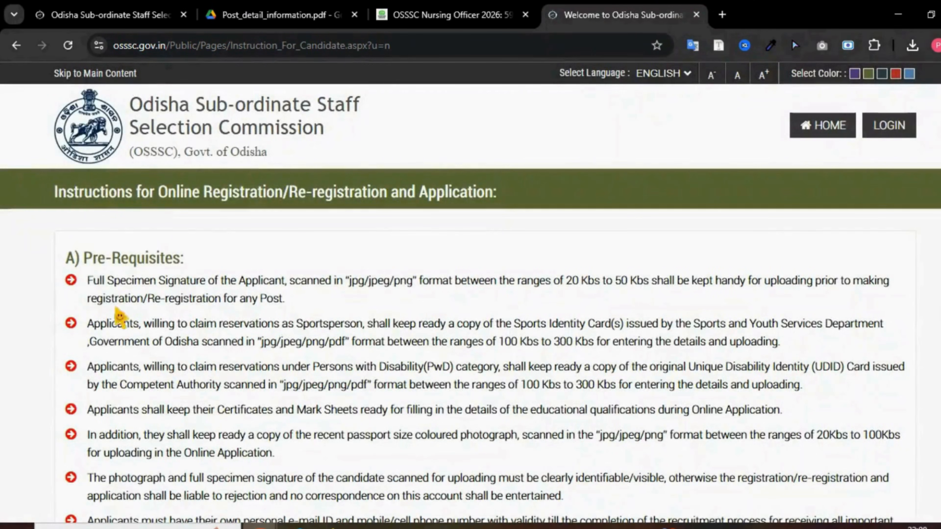
{"action": "left_click_drag", "start_coordinate": [52, 200], "coordinate": [511, 199]}
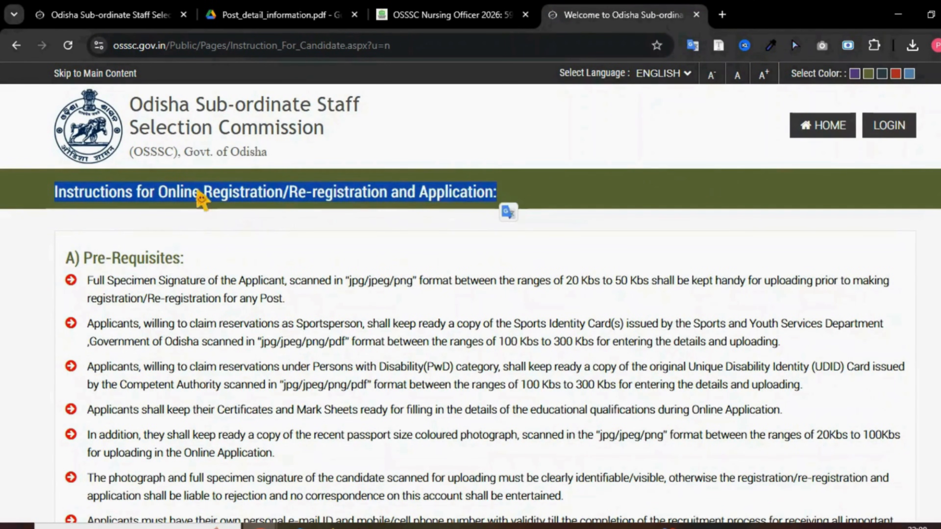
{"action": "left_click_drag", "start_coordinate": [211, 198], "coordinate": [395, 203]}
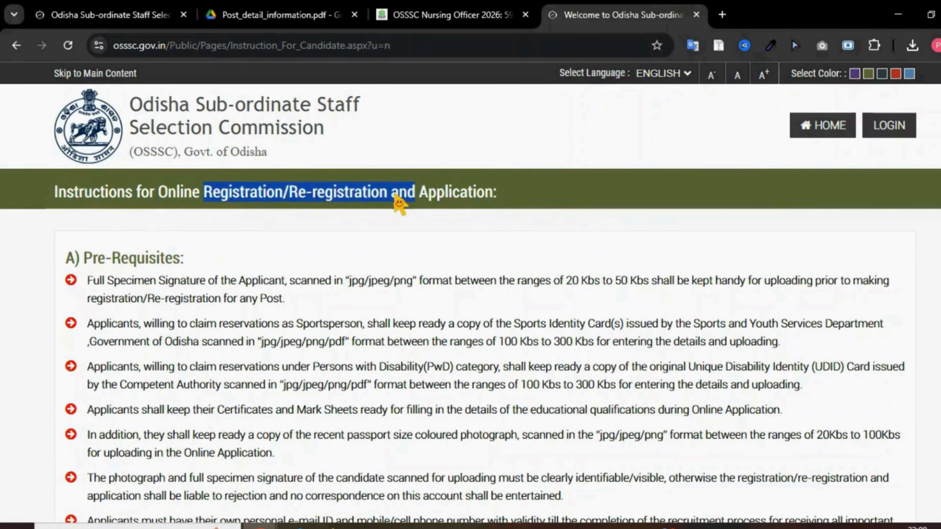
{"action": "scroll", "coordinate": [71, 185], "scroll_direction": "down", "scroll_amount": 2}
{"action": "left_click_drag", "start_coordinate": [71, 184], "coordinate": [418, 342]}
{"action": "scroll", "coordinate": [237, 289], "scroll_direction": "down", "scroll_amount": 9}
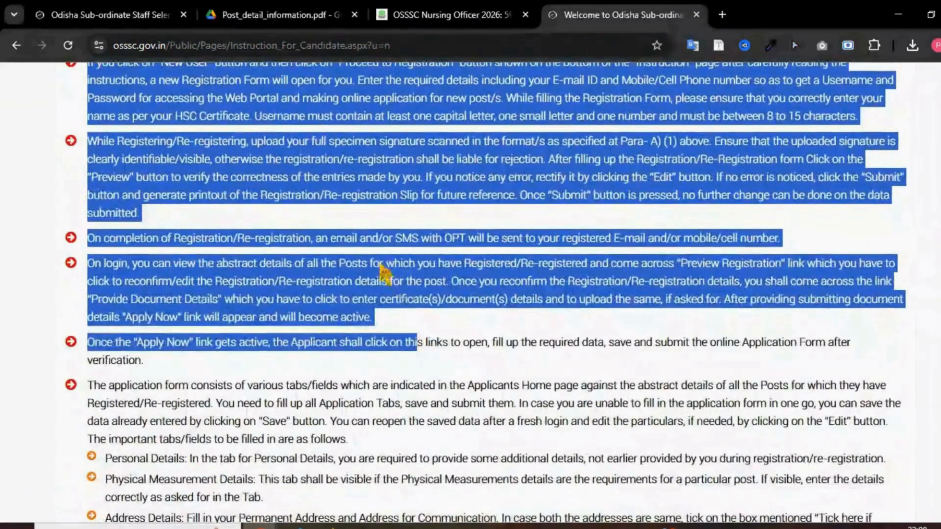
Step: Proceed from the end of the instructions, review the important notice and accept it to open the Nursing Officer registration form
{"action": "left_click", "coordinate": [375, 272]}
{"action": "scroll", "coordinate": [371, 274], "scroll_direction": "down", "scroll_amount": 2}
{"action": "scroll", "coordinate": [378, 279], "scroll_direction": "down", "scroll_amount": 15}
{"action": "scroll", "coordinate": [333, 315], "scroll_direction": "up", "scroll_amount": 4}
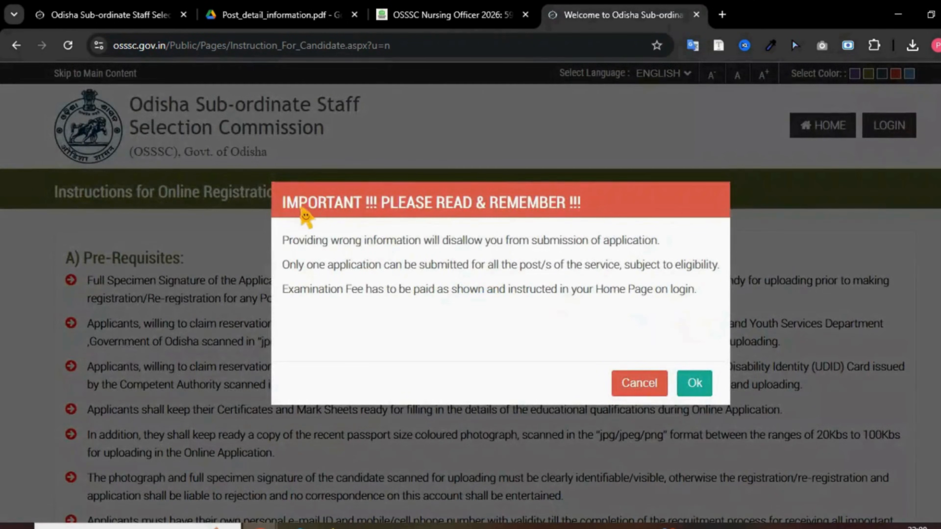
{"action": "left_click_drag", "start_coordinate": [300, 208], "coordinate": [690, 293]}
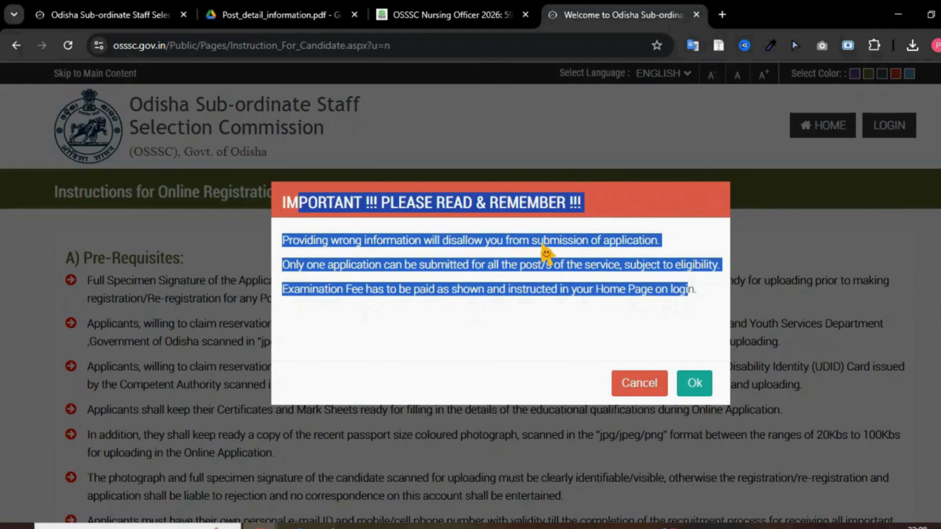
{"action": "left_click", "coordinate": [638, 253]}
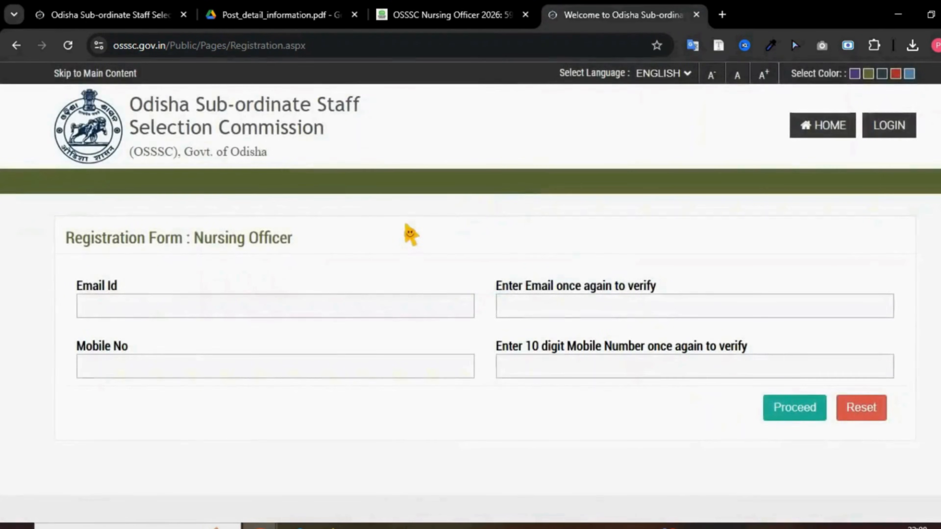
Step: Highlight the email and mobile number field labels on the Nursing Officer registration form, then proceed to OTP verification
{"action": "scroll", "coordinate": [409, 233], "scroll_direction": "down", "scroll_amount": 2}
{"action": "scroll", "coordinate": [371, 233], "scroll_direction": "up", "scroll_amount": 2}
{"action": "left_click_drag", "start_coordinate": [195, 252], "coordinate": [351, 256]}
{"action": "left_click", "coordinate": [341, 259]}
{"action": "left_click_drag", "start_coordinate": [77, 289], "coordinate": [113, 290]}
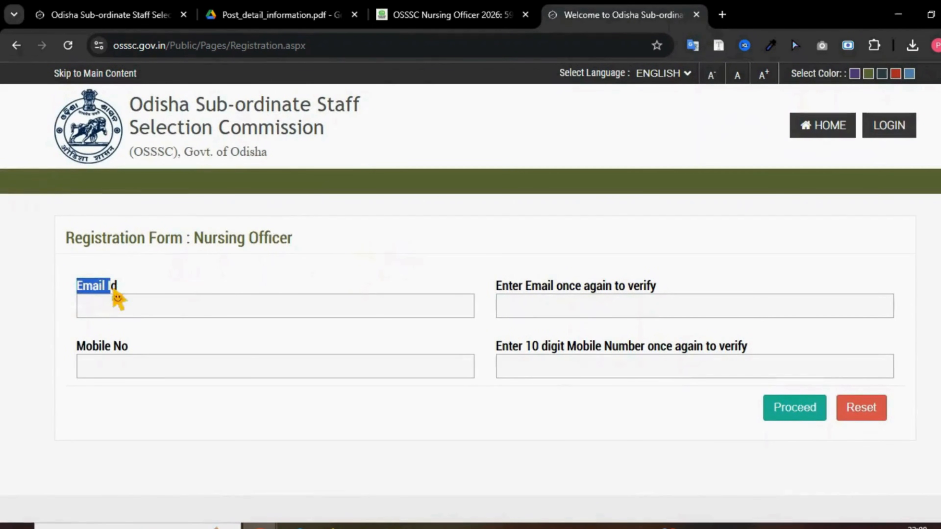
{"action": "left_click_drag", "start_coordinate": [497, 288], "coordinate": [654, 287]}
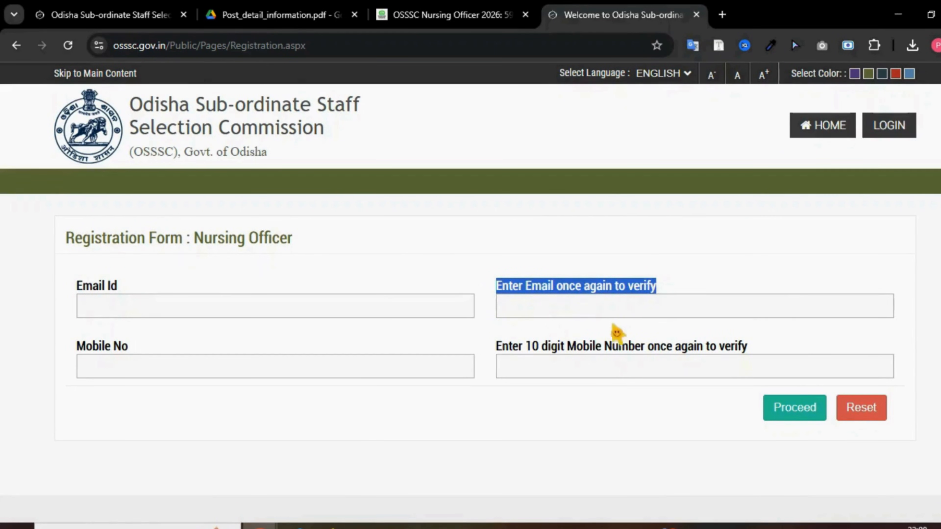
{"action": "left_click_drag", "start_coordinate": [77, 348], "coordinate": [113, 350]}
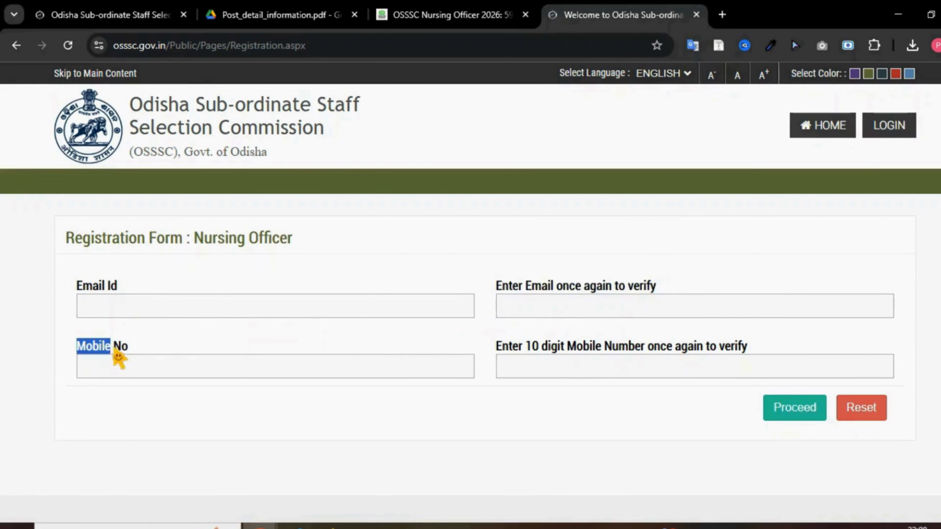
{"action": "left_click_drag", "start_coordinate": [497, 348], "coordinate": [594, 349]}
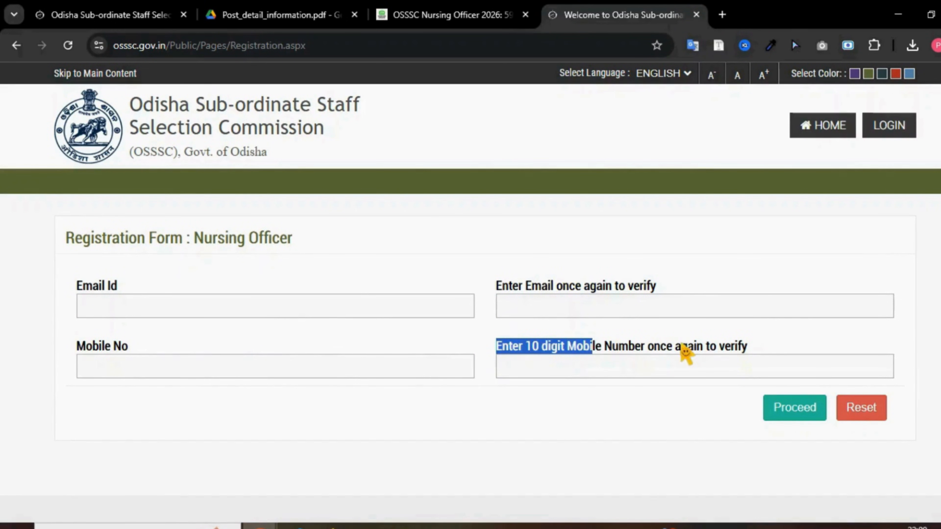
{"action": "left_click_drag", "start_coordinate": [748, 348], "coordinate": [479, 357]}
{"action": "left_click", "coordinate": [600, 440]}
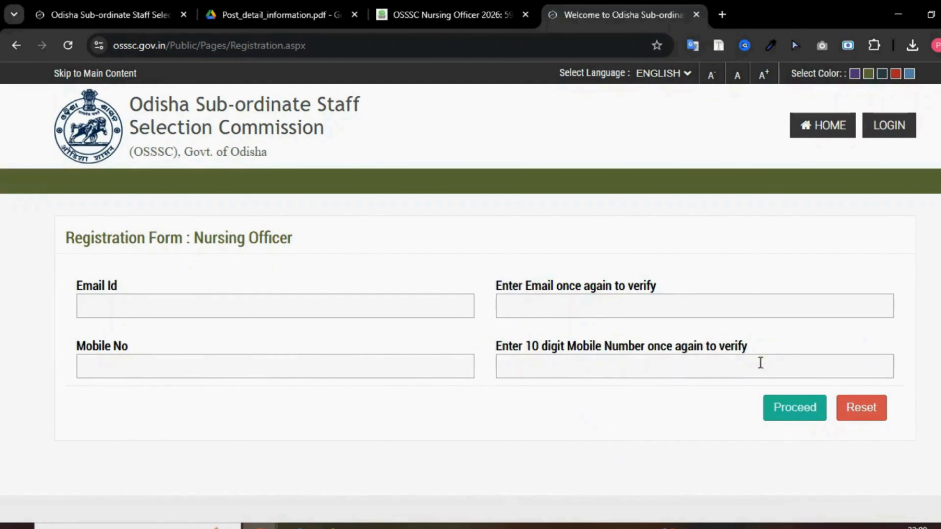
{"action": "left_click", "coordinate": [796, 411]}
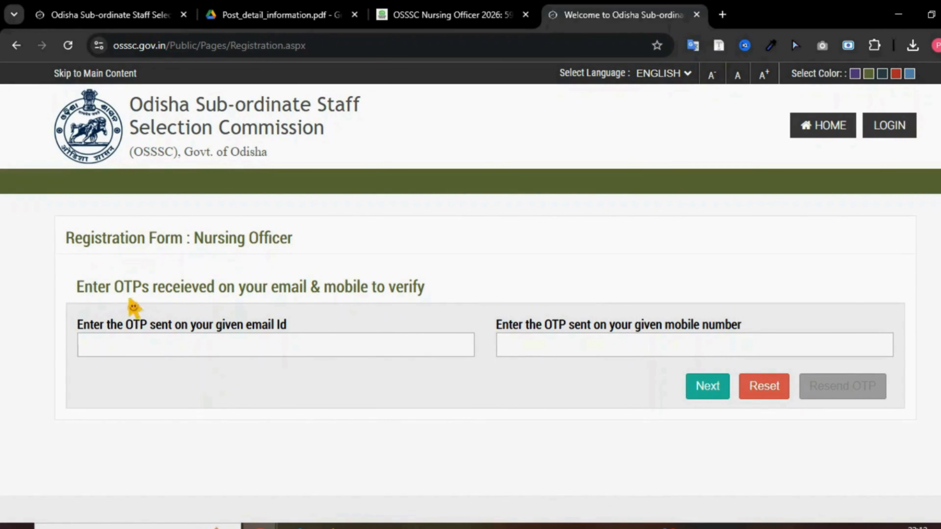
Step: Highlight the OTP verification heading and the email OTP label, and continue to the detailed registration form
{"action": "left_click_drag", "start_coordinate": [82, 289], "coordinate": [319, 294]}
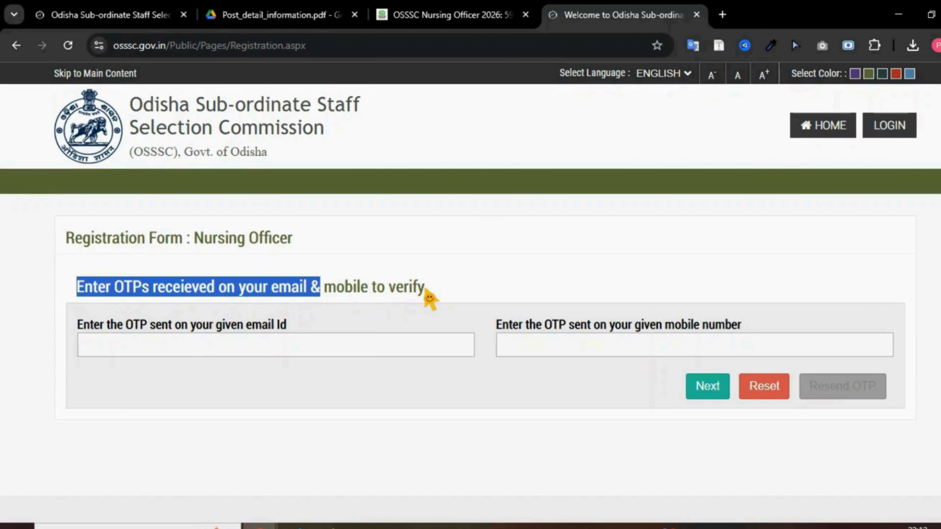
{"action": "left_click_drag", "start_coordinate": [79, 325], "coordinate": [287, 330]}
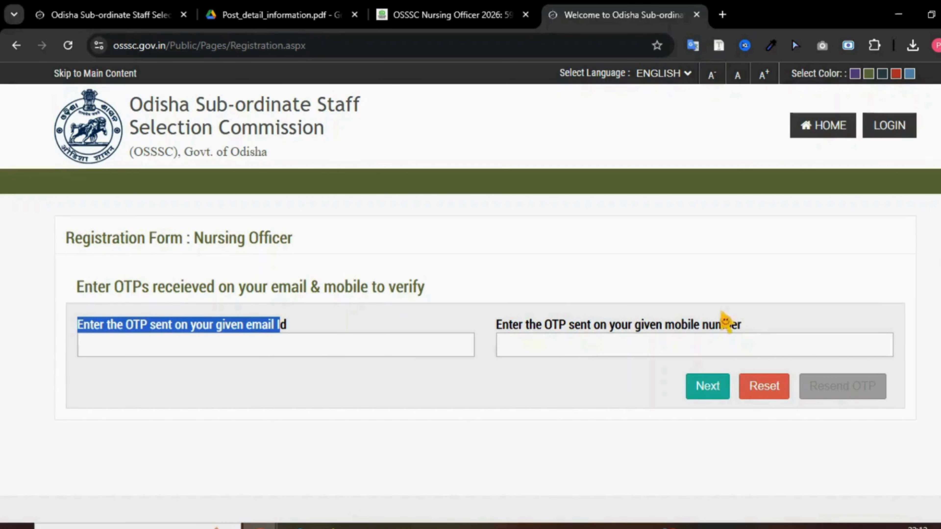
{"action": "left_click", "coordinate": [708, 393]}
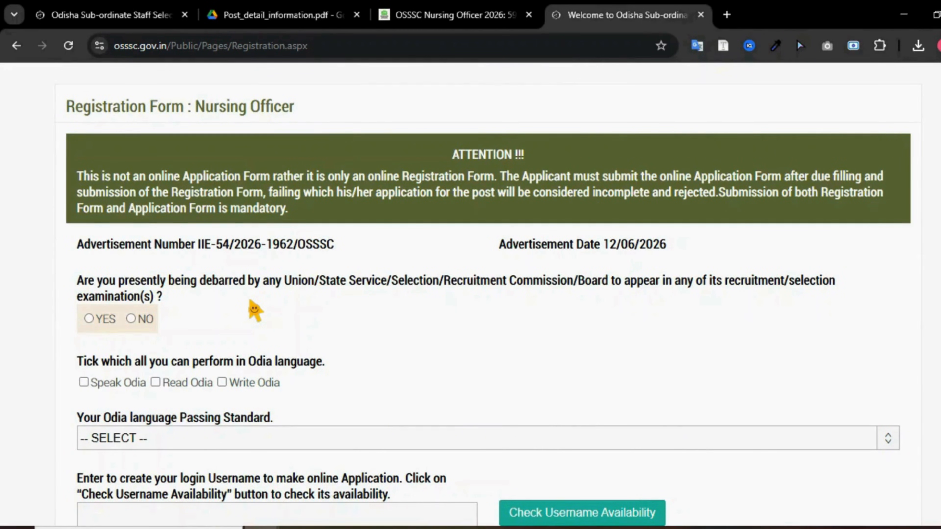
Step: Highlight the question about being debarred by any Union/State Service/Selection/Recruitment Commission/Board and examine its wording
{"action": "scroll", "coordinate": [252, 294], "scroll_direction": "down", "scroll_amount": 2}
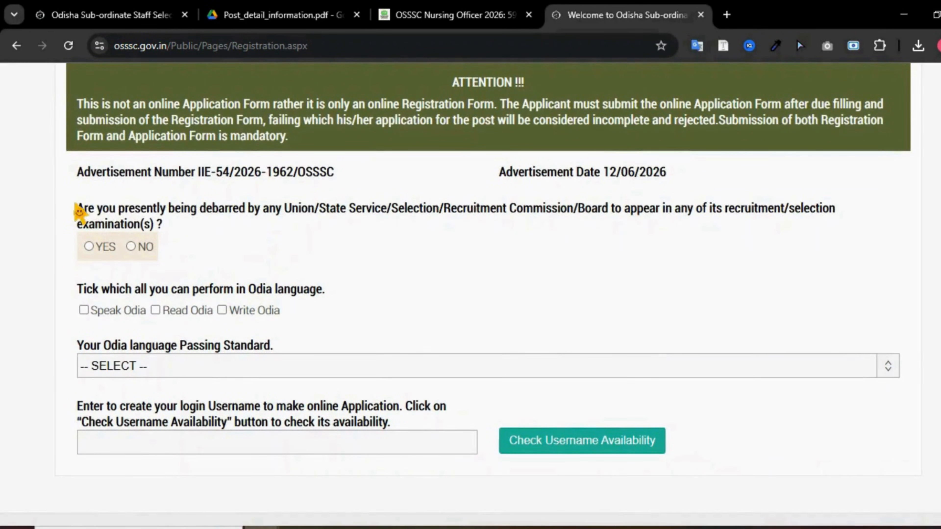
{"action": "left_click_drag", "start_coordinate": [76, 207], "coordinate": [613, 215]}
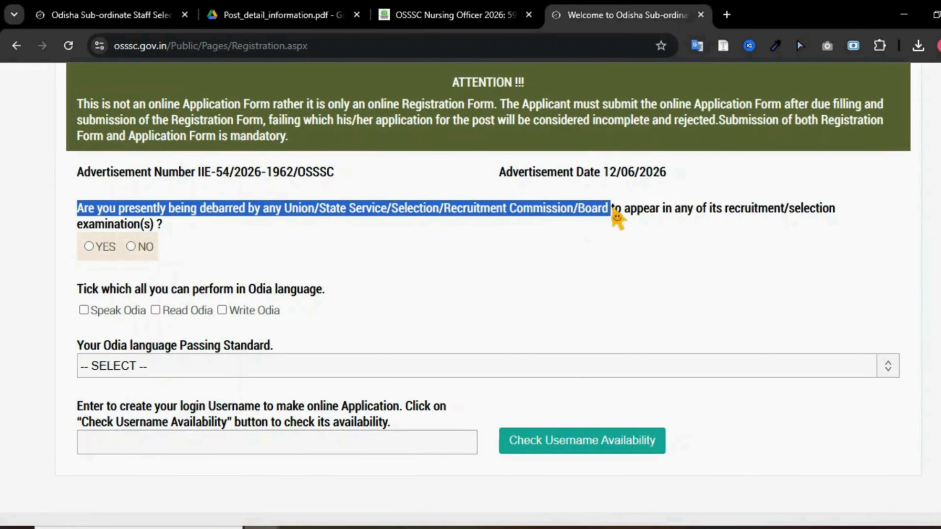
{"action": "left_click", "coordinate": [323, 212]}
{"action": "left_click_drag", "start_coordinate": [382, 211], "coordinate": [623, 215]}
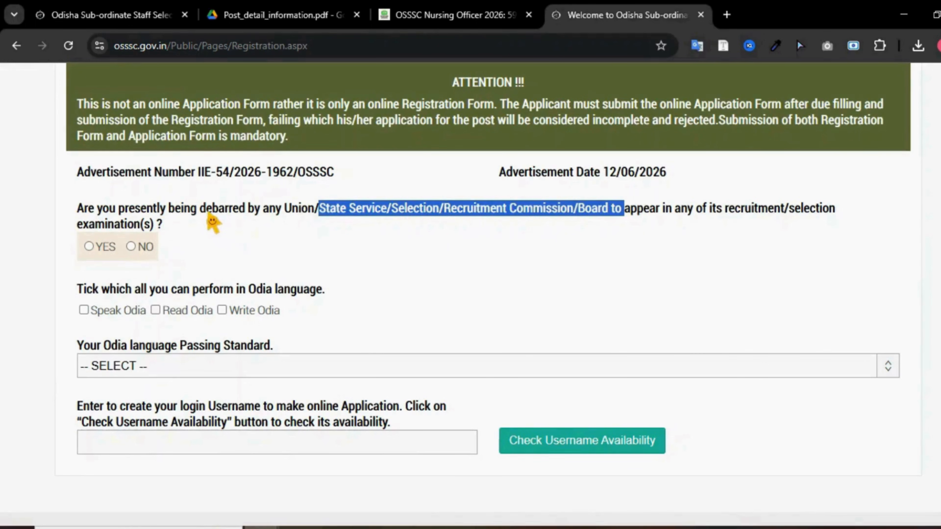
{"action": "left_click_drag", "start_coordinate": [206, 212], "coordinate": [393, 213]}
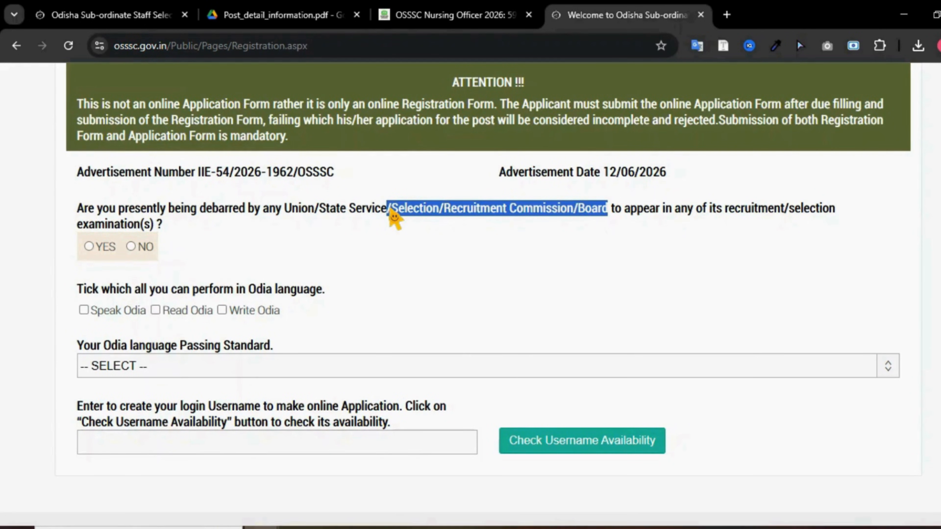
{"action": "left_click", "coordinate": [391, 212]}
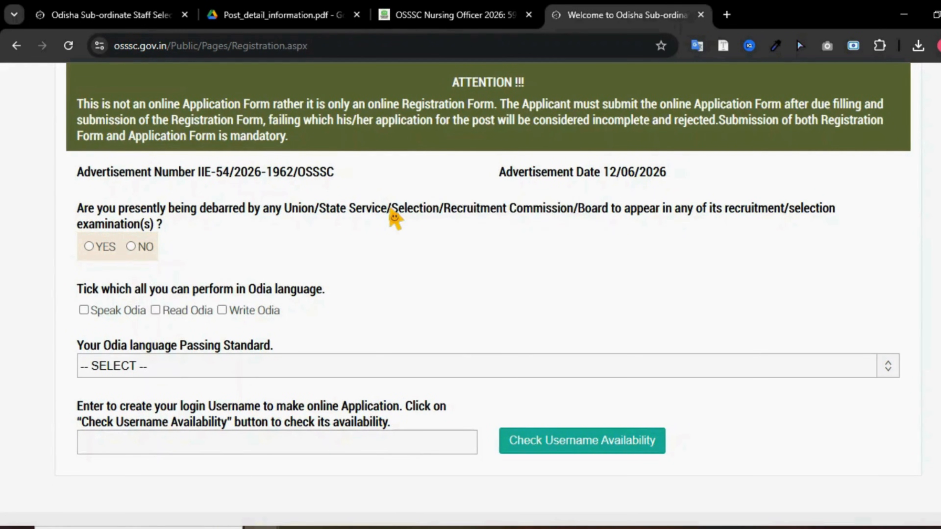
Step: Try answering YES to the debarment question, highlight the alert's text and dismiss it
{"action": "left_click", "coordinate": [89, 246]}
{"action": "left_click_drag", "start_coordinate": [412, 113], "coordinate": [516, 135]}
{"action": "left_click", "coordinate": [630, 167]}
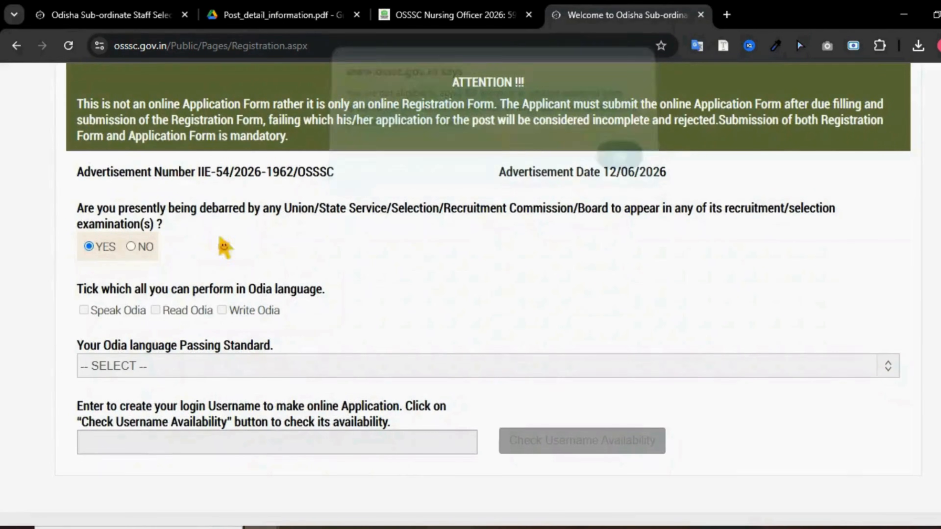
Step: Answer NO to the debarment question and mark Speak Odia under the Odia language abilities
{"action": "left_click", "coordinate": [131, 246]}
{"action": "scroll", "coordinate": [276, 260], "scroll_direction": "down", "scroll_amount": 2}
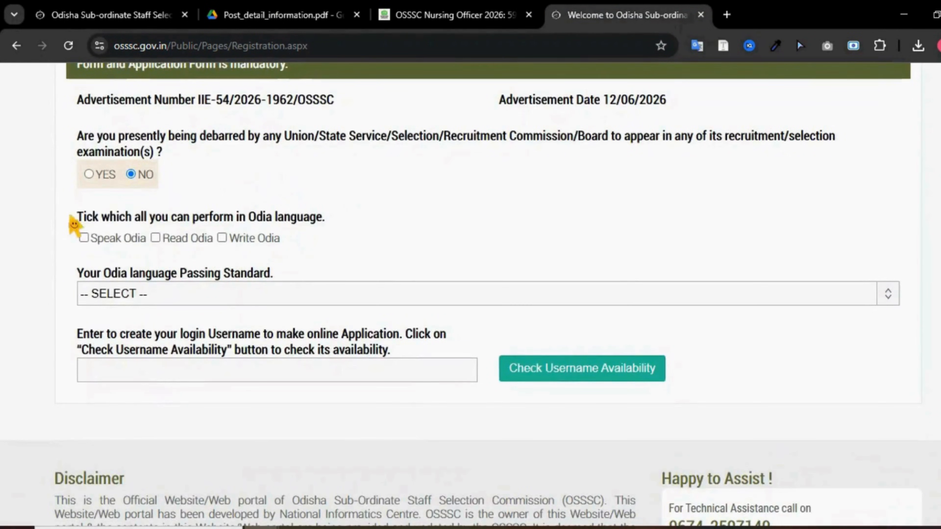
{"action": "left_click_drag", "start_coordinate": [77, 217], "coordinate": [327, 219]}
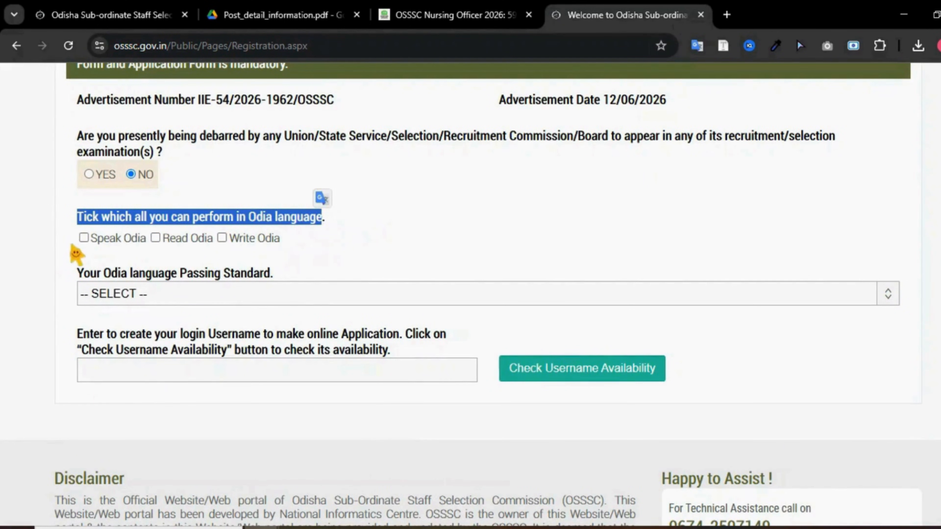
{"action": "left_click", "coordinate": [84, 238]}
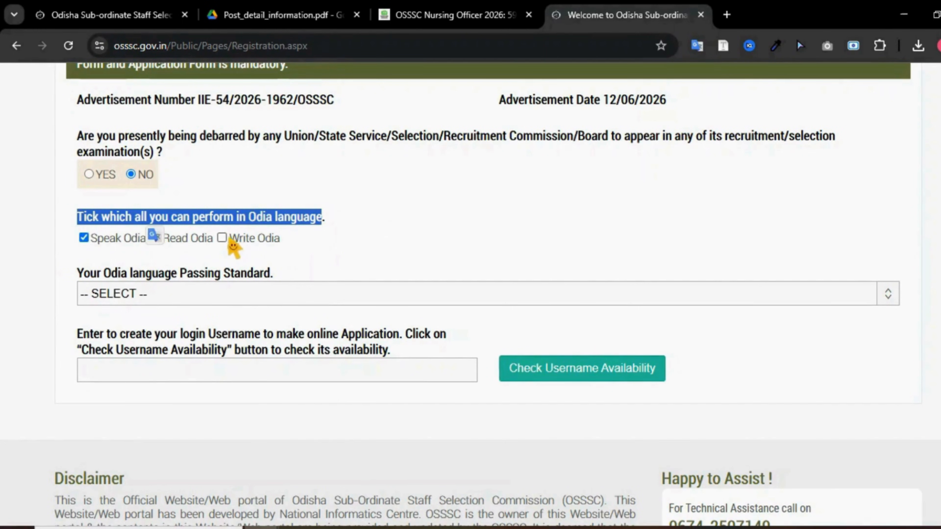
{"action": "left_click", "coordinate": [222, 238]}
{"action": "left_click", "coordinate": [156, 238]}
{"action": "left_click", "coordinate": [222, 239]}
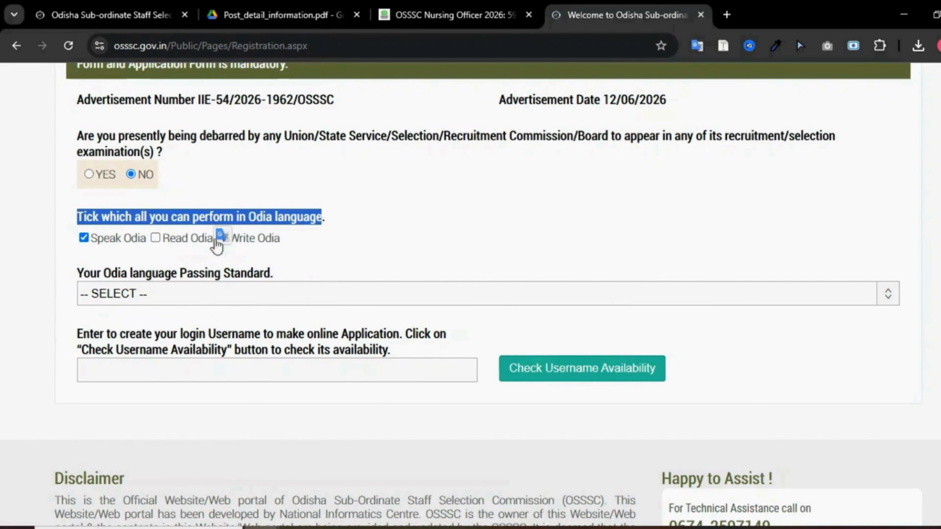
{"action": "left_click", "coordinate": [139, 246]}
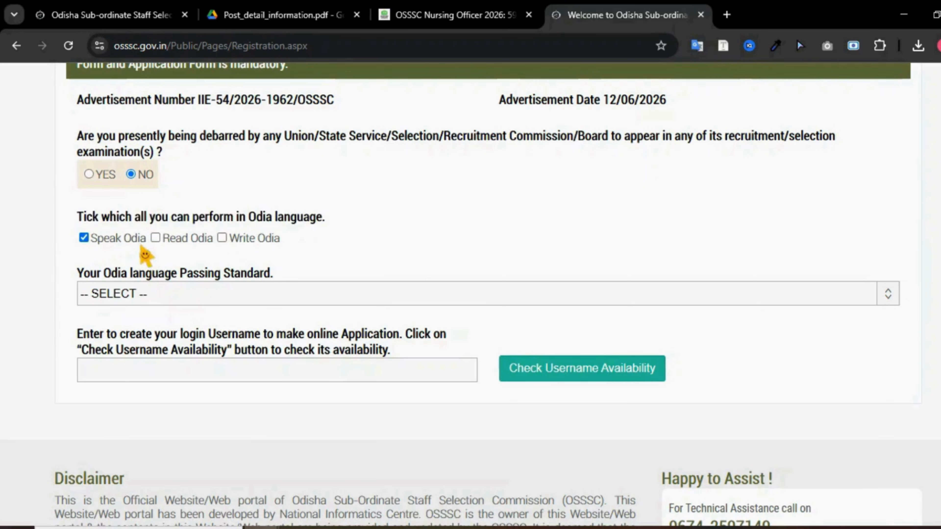
Step: Set the Odia language passing standard to "Passed Matriculation or equivalent Examination with Odia as the medium of examination in non-language subjects"
{"action": "left_click_drag", "start_coordinate": [77, 272], "coordinate": [219, 272]}
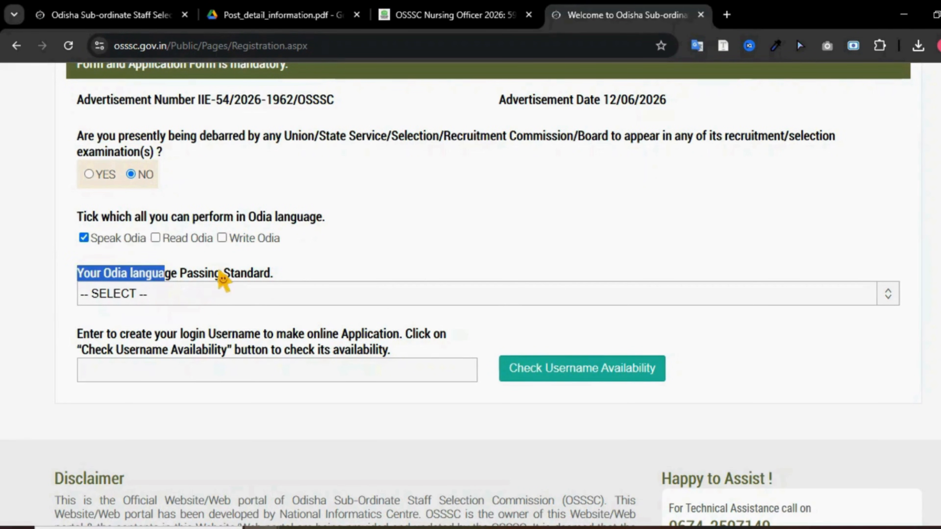
{"action": "left_click", "coordinate": [234, 296]}
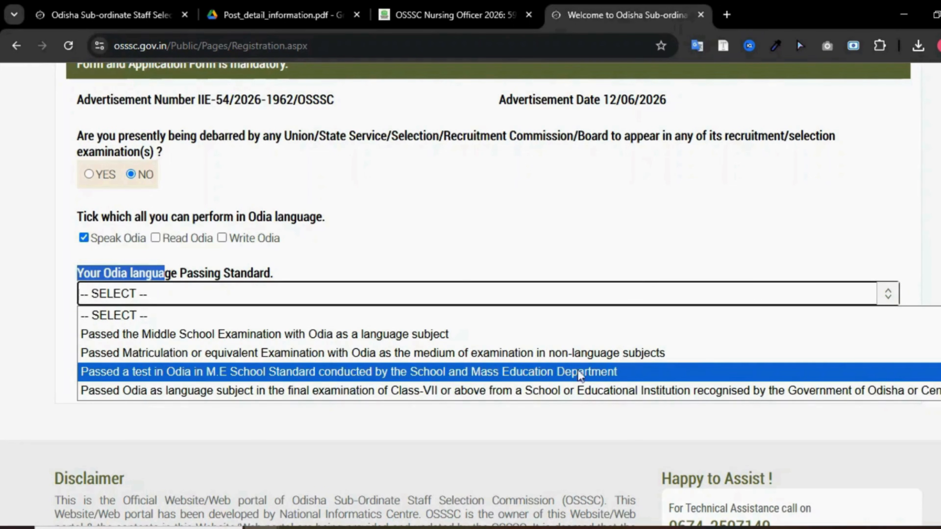
{"action": "left_click", "coordinate": [190, 338]}
{"action": "left_click", "coordinate": [264, 296]}
{"action": "left_click", "coordinate": [221, 353]}
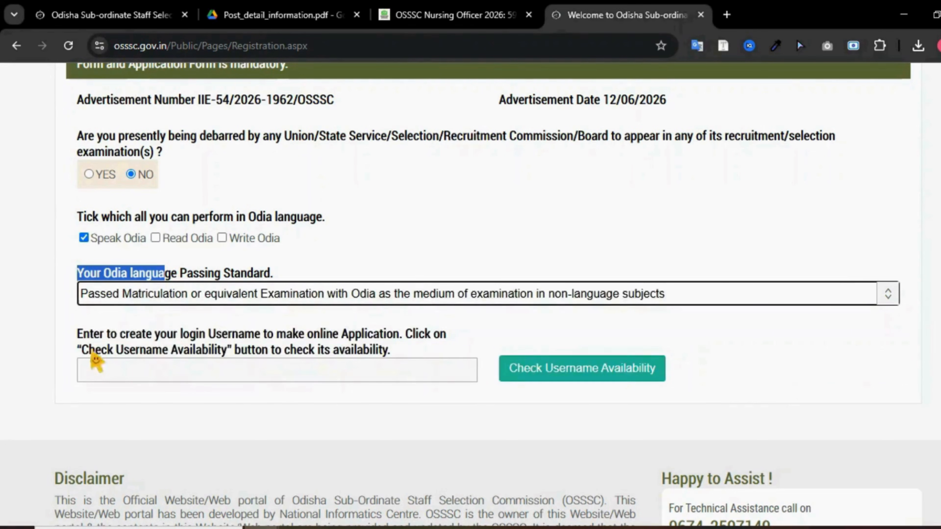
Step: Highlight the instructions for creating a login username and checking its availability, and activate the username field
{"action": "left_click_drag", "start_coordinate": [75, 334], "coordinate": [416, 355]}
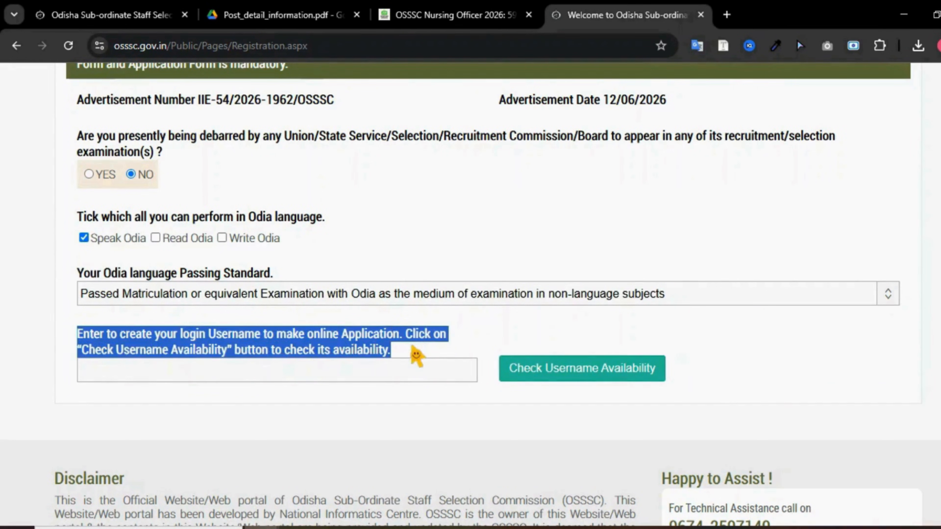
{"action": "left_click_drag", "start_coordinate": [90, 352], "coordinate": [212, 352]}
{"action": "left_click", "coordinate": [116, 374]}
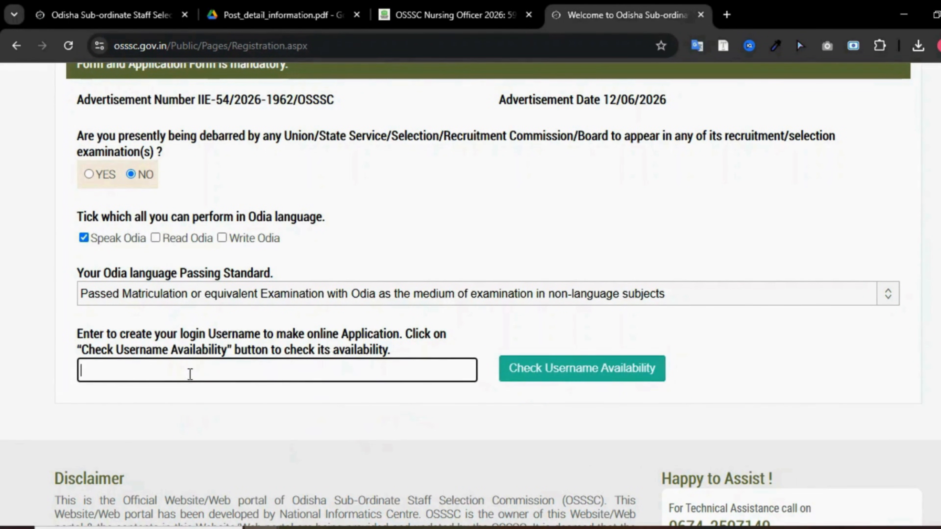
{"action": "left_click_drag", "start_coordinate": [78, 350], "coordinate": [228, 350]}
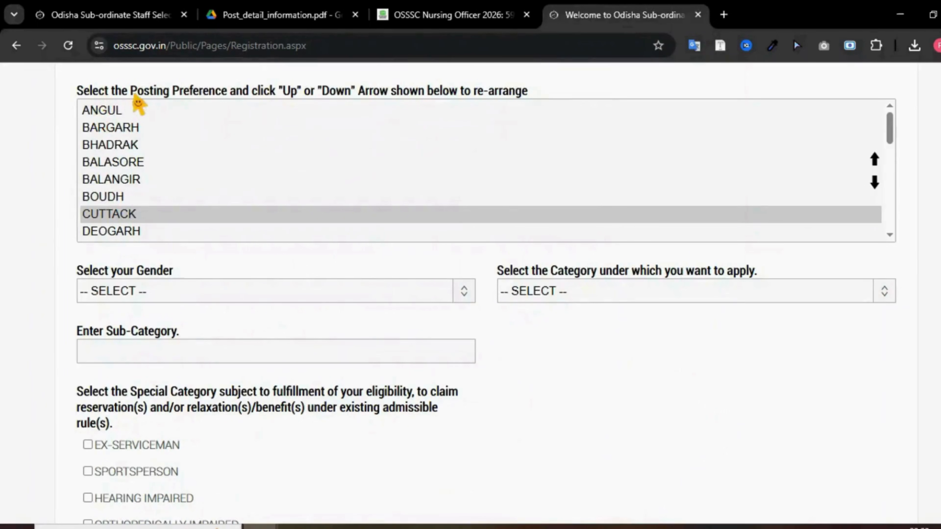
Step: Highlight the Posting Preference label and move BARGARH up one place in the preference list
{"action": "left_click_drag", "start_coordinate": [134, 93], "coordinate": [220, 92]}
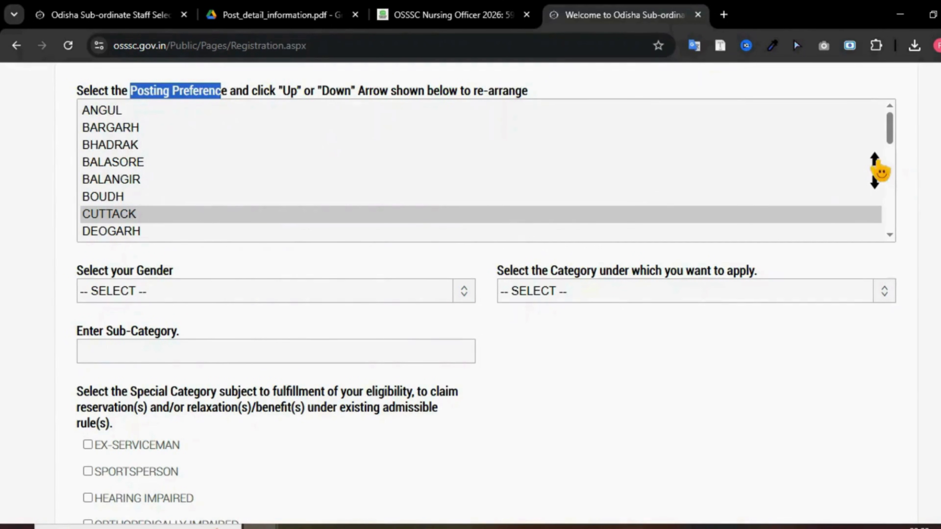
{"action": "left_click", "coordinate": [142, 128]}
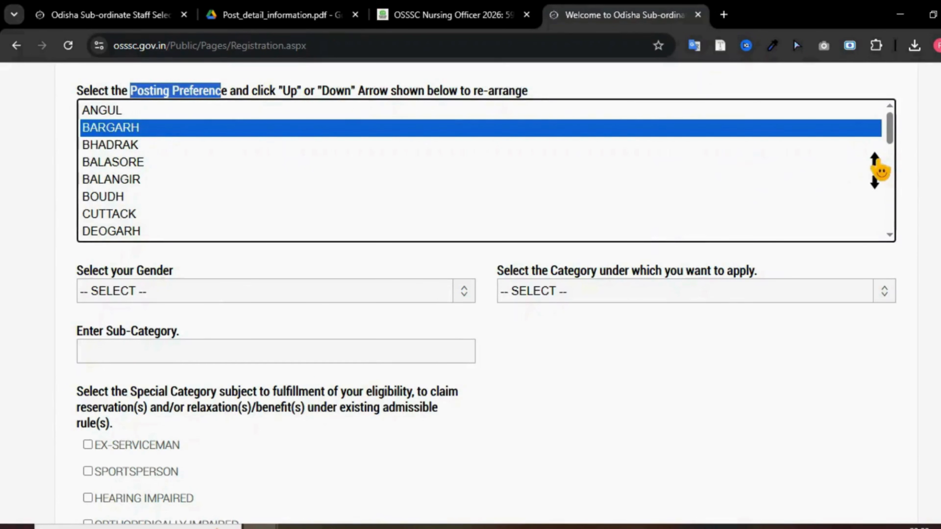
{"action": "left_click", "coordinate": [875, 162]}
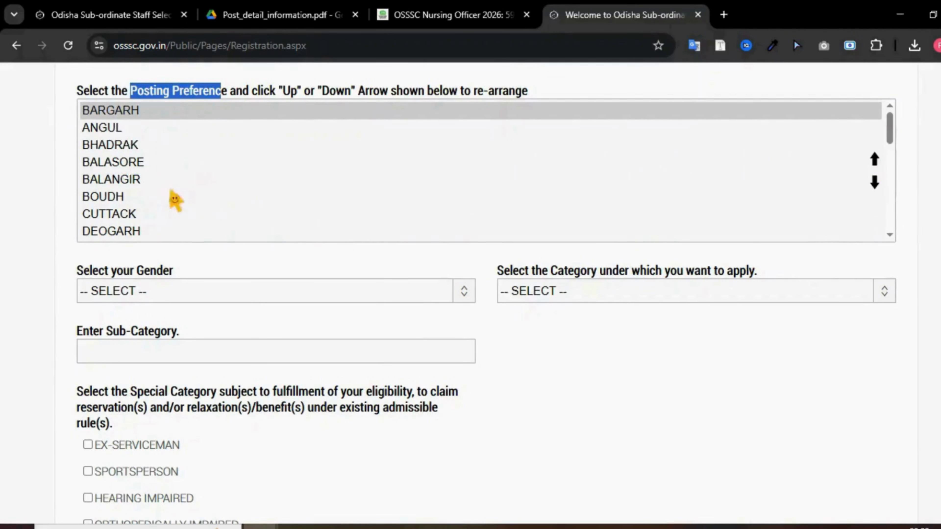
Step: Highlight the gender label and set the applicant's gender to MALE
{"action": "scroll", "coordinate": [668, 408], "scroll_direction": "down", "scroll_amount": 3}
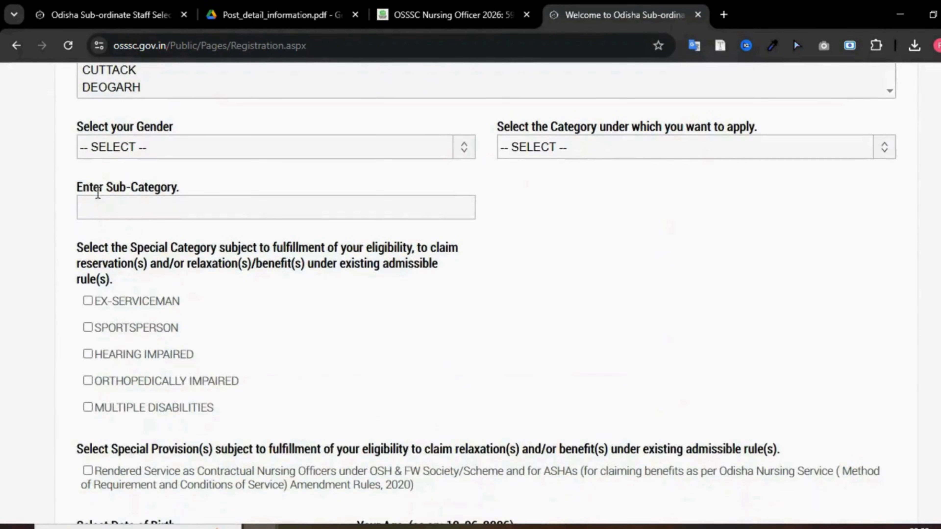
{"action": "left_click_drag", "start_coordinate": [80, 128], "coordinate": [155, 128]}
{"action": "left_click", "coordinate": [158, 149]}
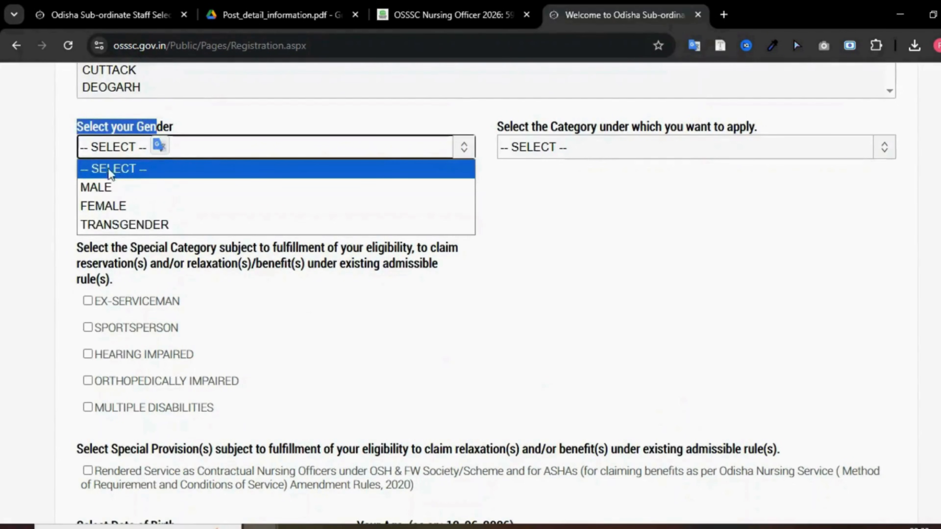
{"action": "left_click", "coordinate": [108, 194]}
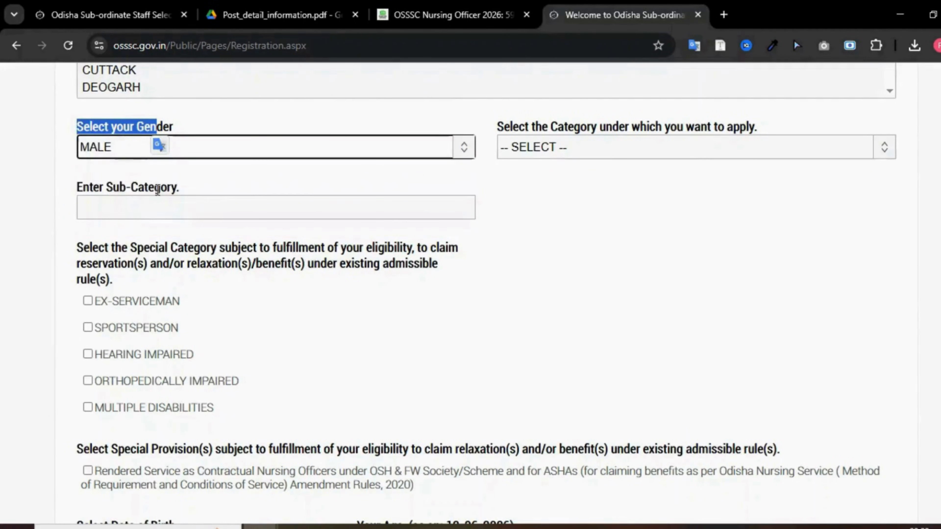
Step: Highlight the category and sub-category labels and set the category to apply under to UNRESERVED
{"action": "left_click_drag", "start_coordinate": [501, 126], "coordinate": [769, 129]}
{"action": "left_click", "coordinate": [577, 152]}
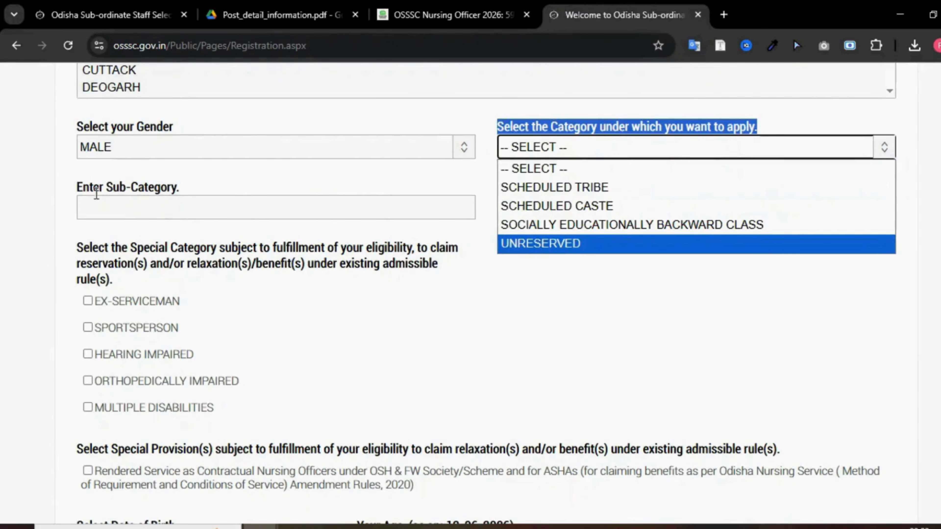
{"action": "left_click_drag", "start_coordinate": [95, 196], "coordinate": [177, 193]}
{"action": "left_click", "coordinate": [607, 154]}
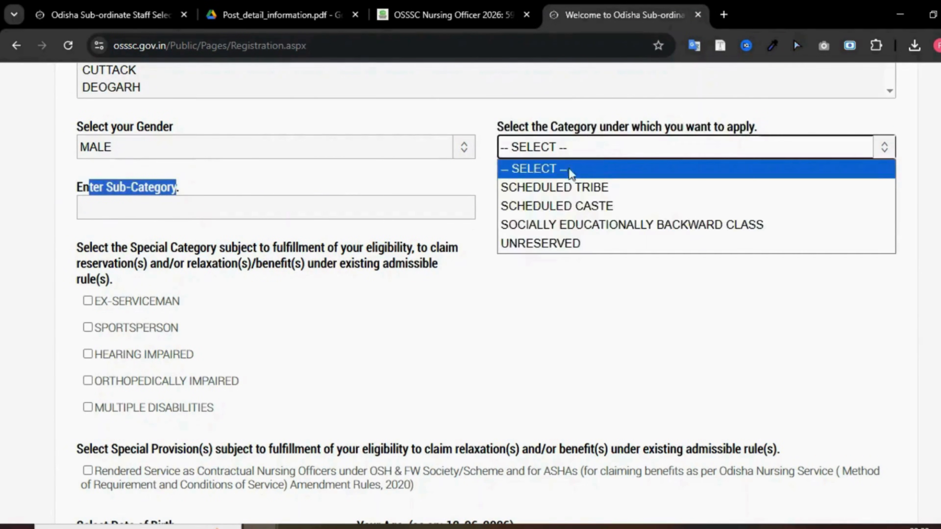
{"action": "left_click", "coordinate": [527, 241]}
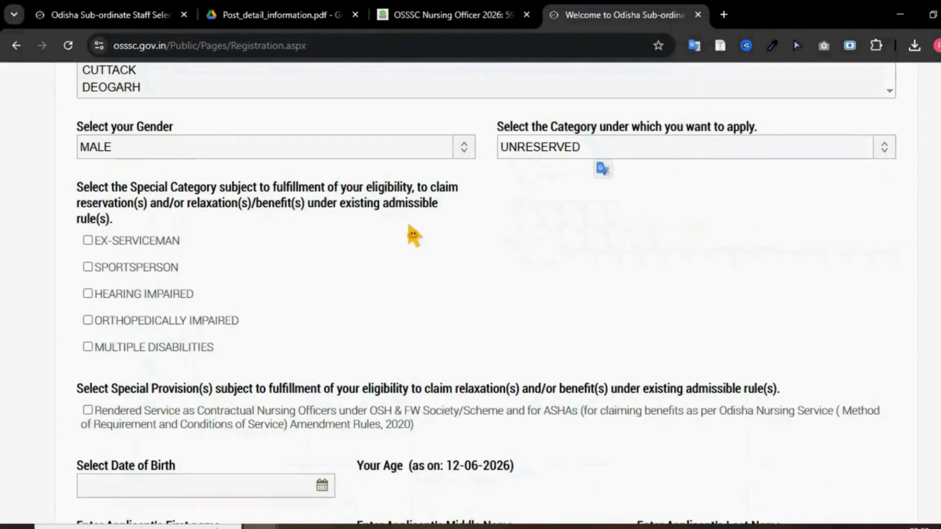
Step: Try the SCHEDULED CASTE category, browse its sub-category options, and return the category to UNRESERVED
{"action": "left_click_drag", "start_coordinate": [77, 186], "coordinate": [479, 225]}
{"action": "left_click", "coordinate": [643, 198]}
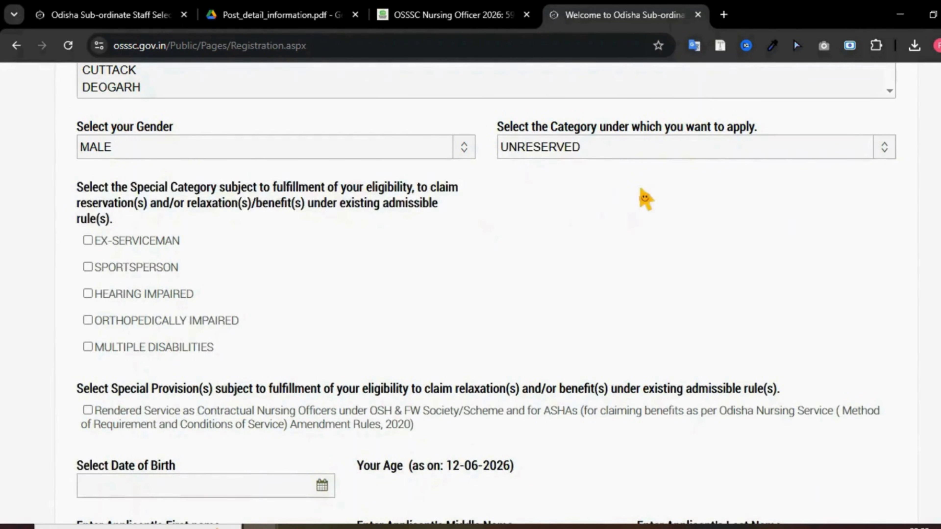
{"action": "left_click", "coordinate": [595, 151]}
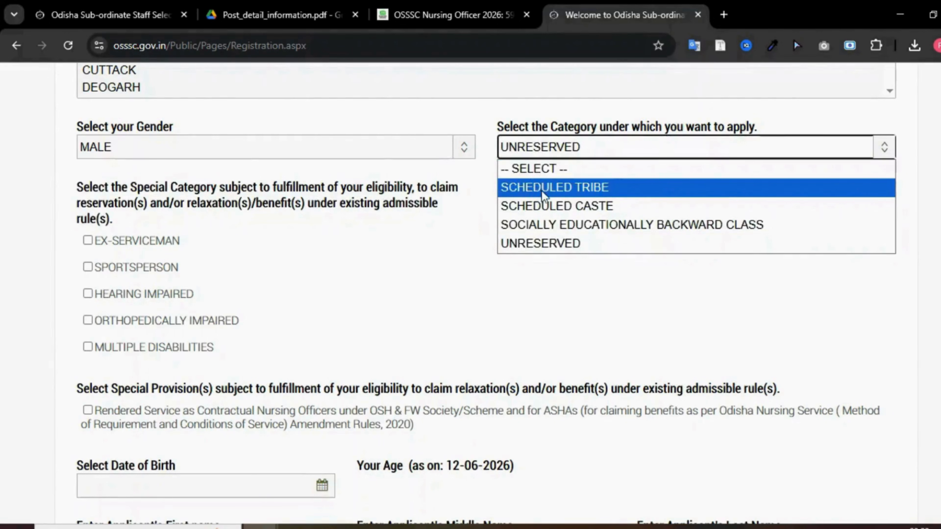
{"action": "left_click", "coordinate": [565, 209]}
{"action": "left_click_drag", "start_coordinate": [84, 187], "coordinate": [261, 188]}
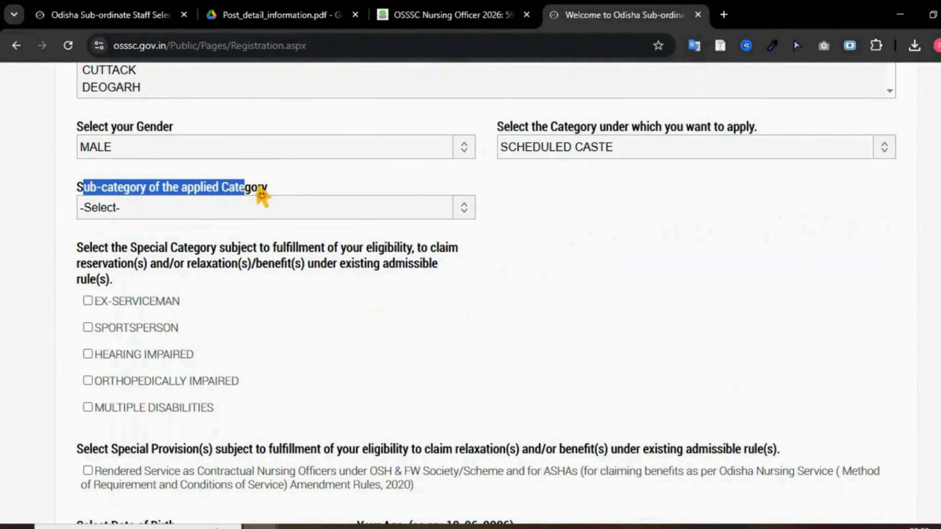
{"action": "left_click", "coordinate": [133, 214]}
{"action": "scroll", "coordinate": [128, 352], "scroll_direction": "down", "scroll_amount": 5}
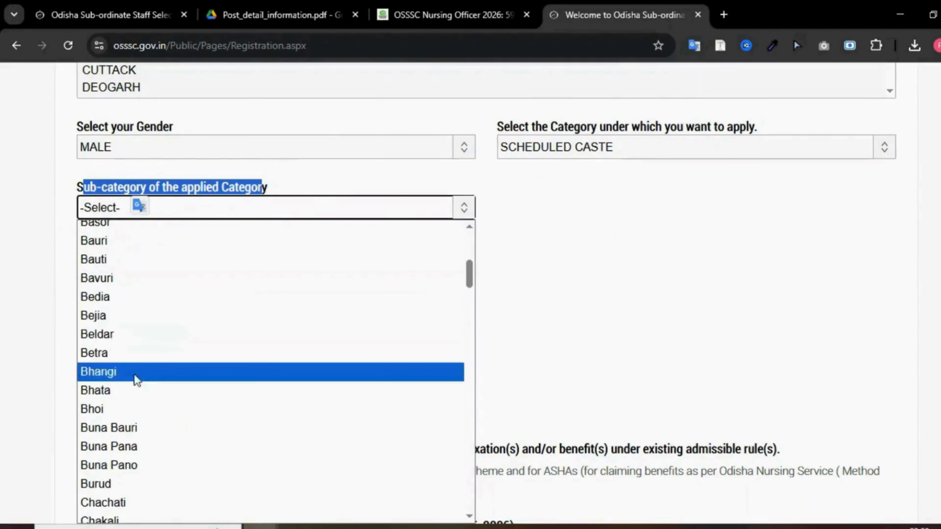
{"action": "left_click", "coordinate": [565, 282]}
{"action": "left_click", "coordinate": [552, 153]}
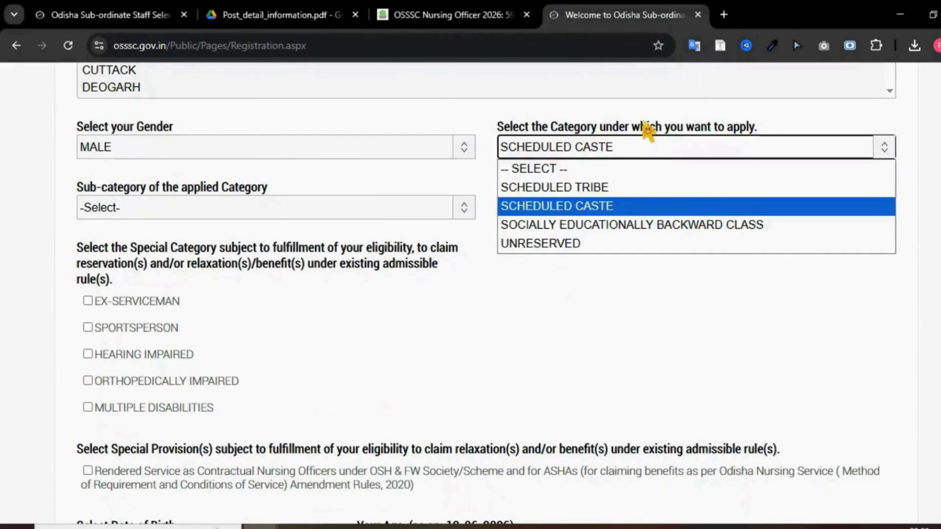
{"action": "left_click", "coordinate": [564, 242]}
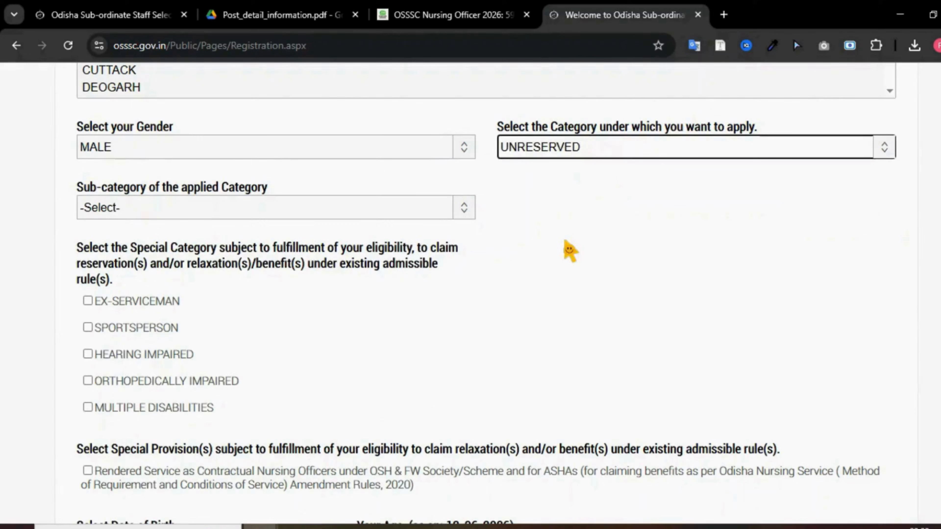
Step: Highlight the special category instructions, select EX-SERVICEMAN, and answer YES to having already availed the re-employment benefits
{"action": "scroll", "coordinate": [89, 203], "scroll_direction": "down", "scroll_amount": 2}
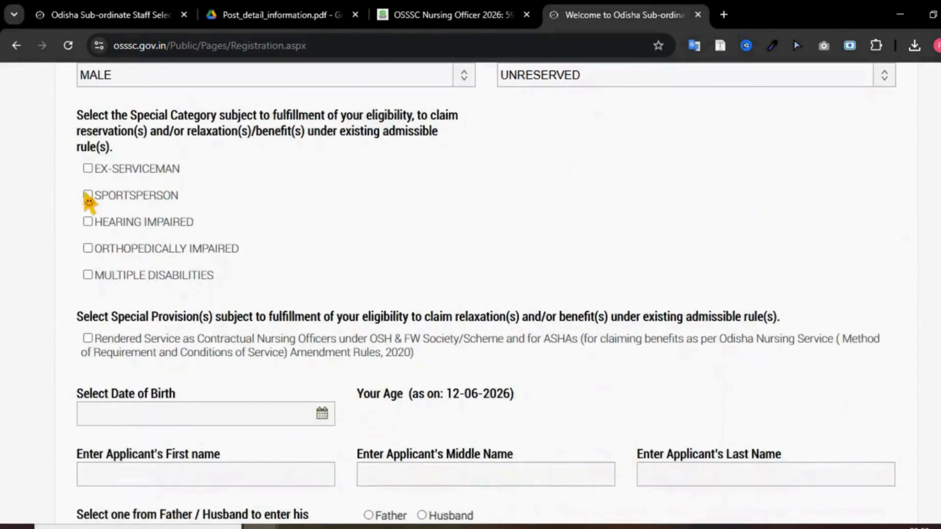
{"action": "left_click_drag", "start_coordinate": [77, 116], "coordinate": [413, 118]}
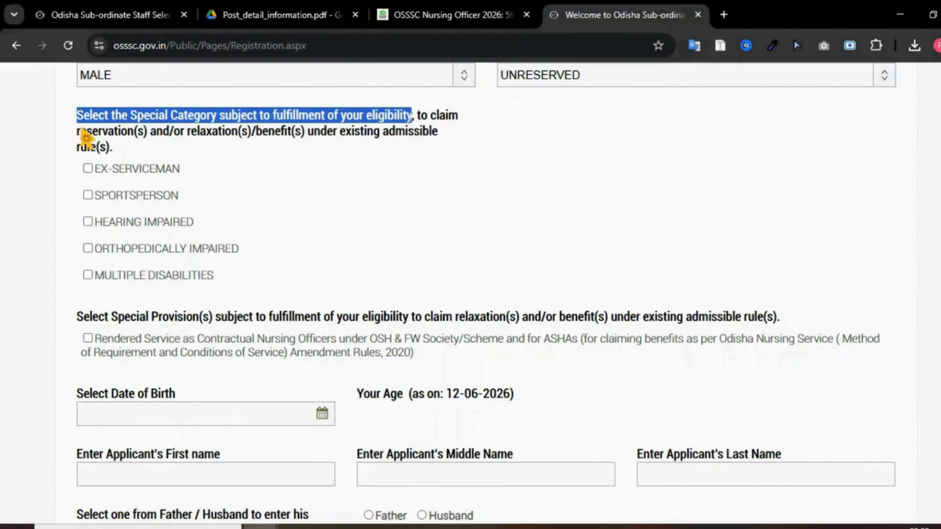
{"action": "left_click_drag", "start_coordinate": [79, 131], "coordinate": [430, 133]}
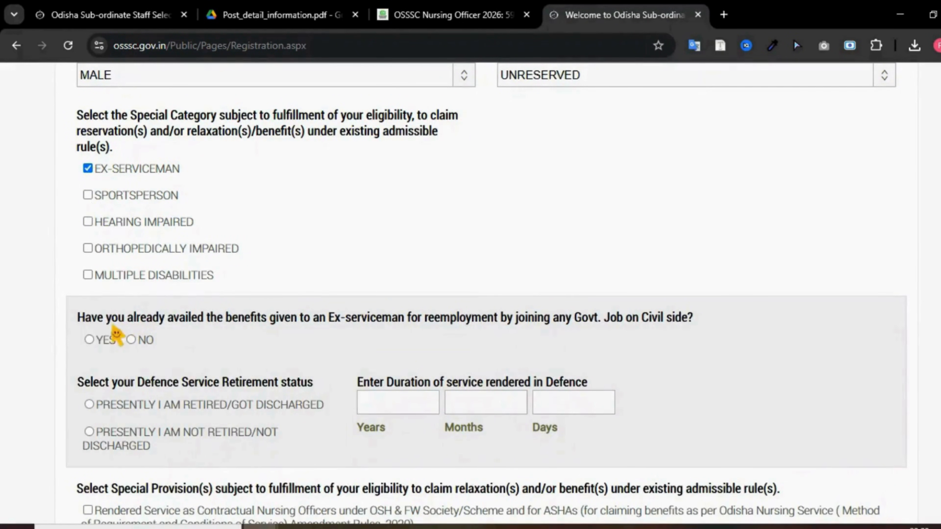
{"action": "left_click_drag", "start_coordinate": [76, 315], "coordinate": [687, 320]}
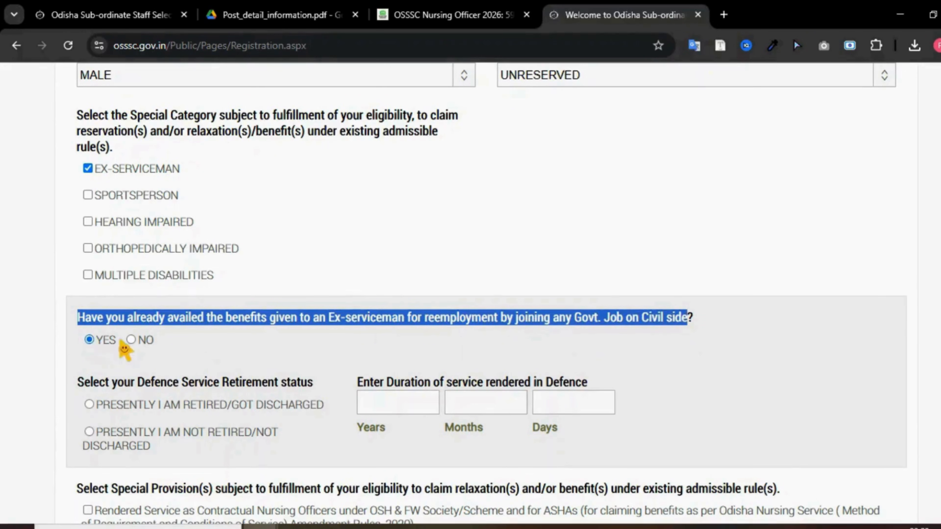
{"action": "left_click", "coordinate": [131, 340]}
{"action": "left_click", "coordinate": [90, 340]}
Step: Try both defence service retirement statuses, ending on not retired/not discharged, and highlight the retirement date and service duration labels
{"action": "left_click_drag", "start_coordinate": [78, 384], "coordinate": [228, 406]}
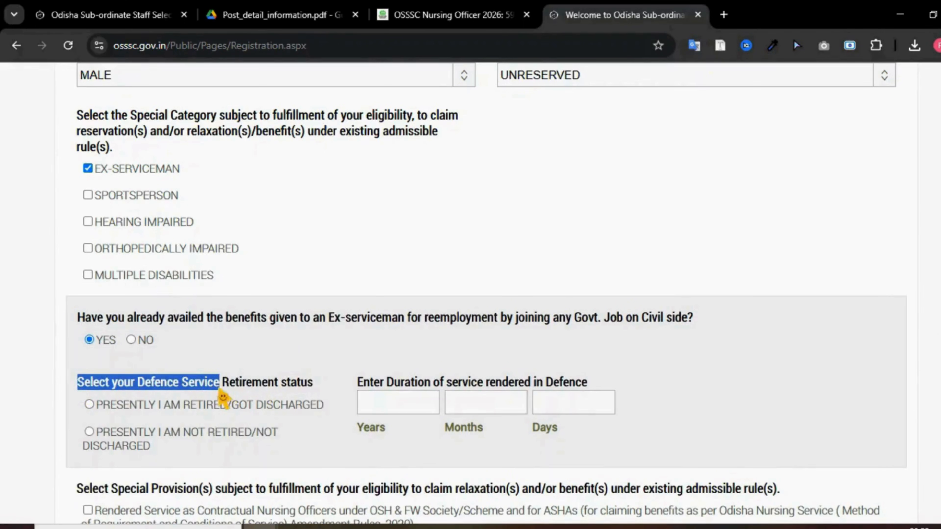
{"action": "scroll", "coordinate": [325, 389], "scroll_direction": "down", "scroll_amount": 2}
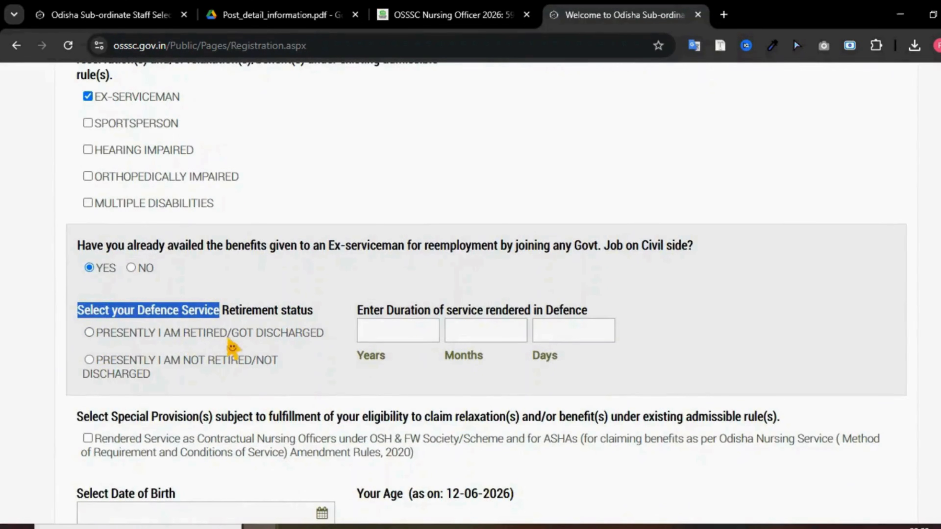
{"action": "left_click_drag", "start_coordinate": [316, 335], "coordinate": [279, 348]}
{"action": "left_click", "coordinate": [89, 333]}
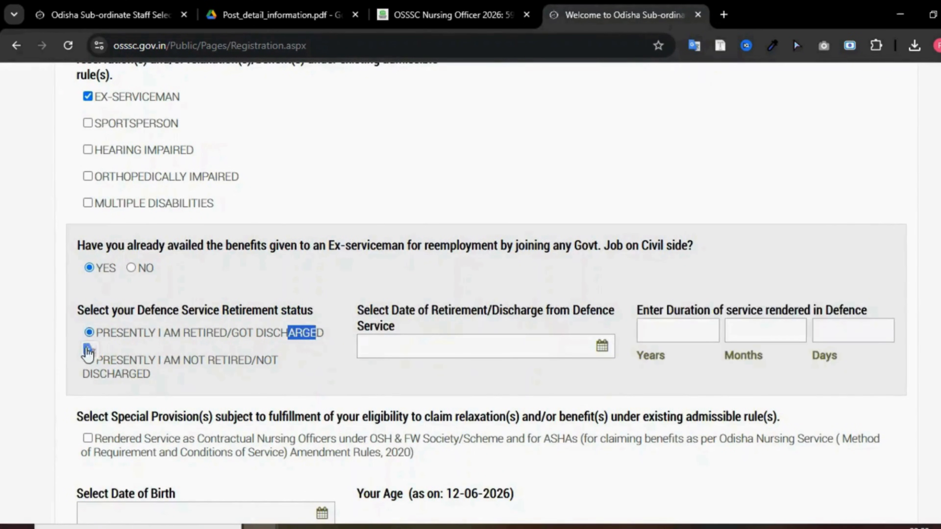
{"action": "left_click_drag", "start_coordinate": [357, 314], "coordinate": [495, 333]}
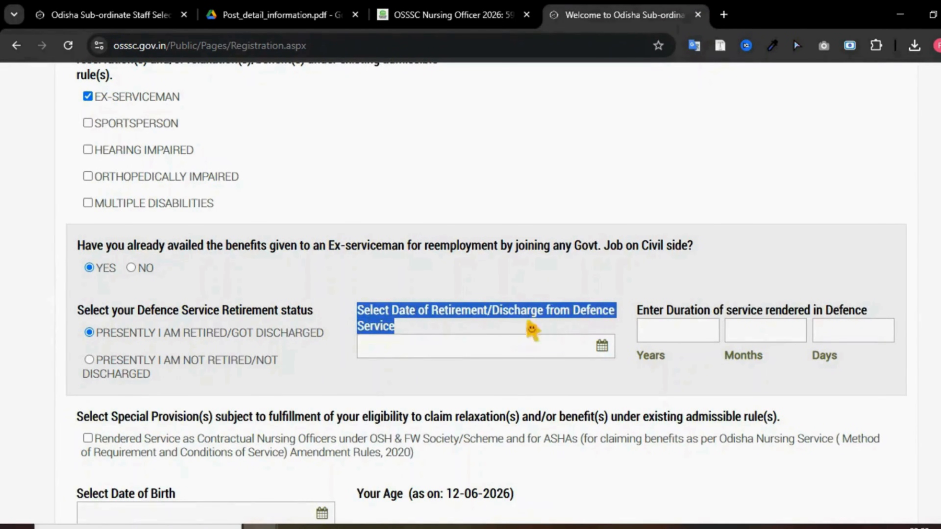
{"action": "left_click_drag", "start_coordinate": [637, 311], "coordinate": [874, 314]}
{"action": "left_click", "coordinate": [90, 361]}
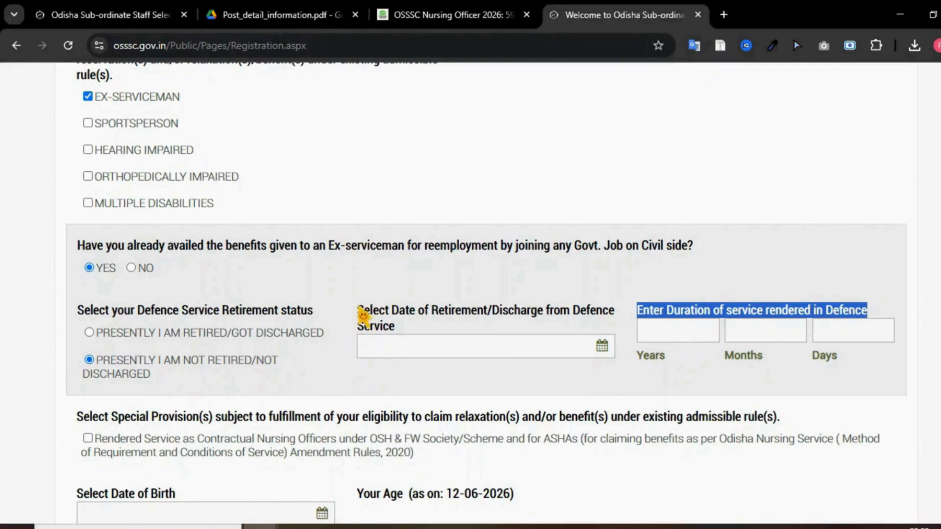
{"action": "left_click_drag", "start_coordinate": [359, 310], "coordinate": [565, 329]}
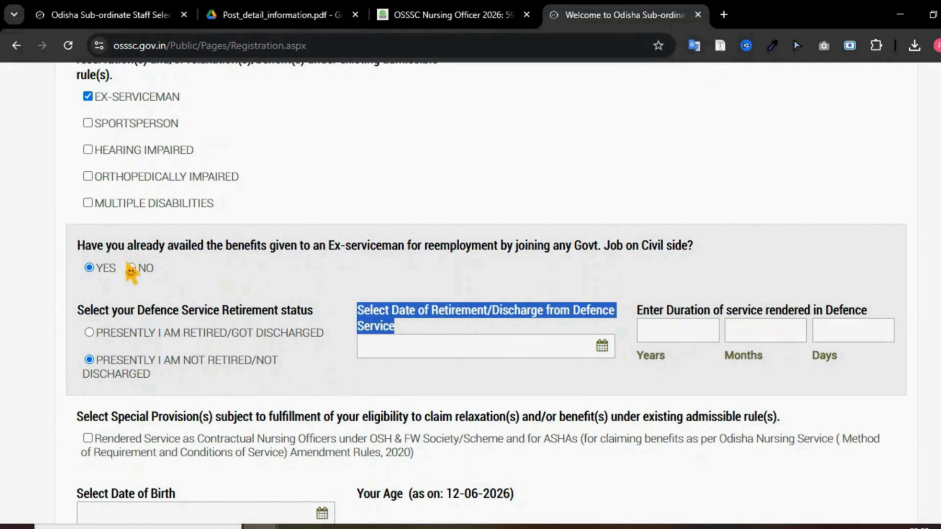
Step: Replace EX-SERVICEMAN with SPORTSPERSON and HEARING IMPAIRED, highlight the hearing impairment headings, and clear all special category selections
{"action": "left_click", "coordinate": [85, 116]}
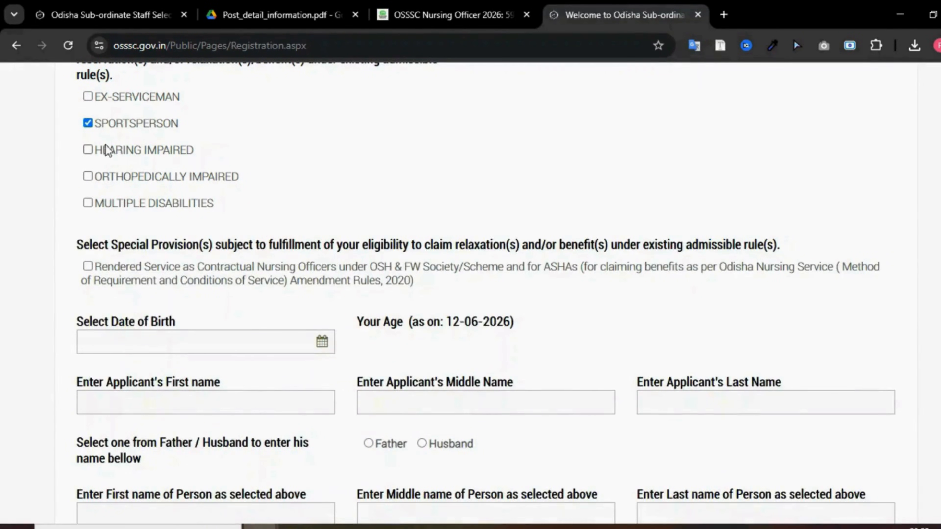
{"action": "left_click", "coordinate": [88, 150]}
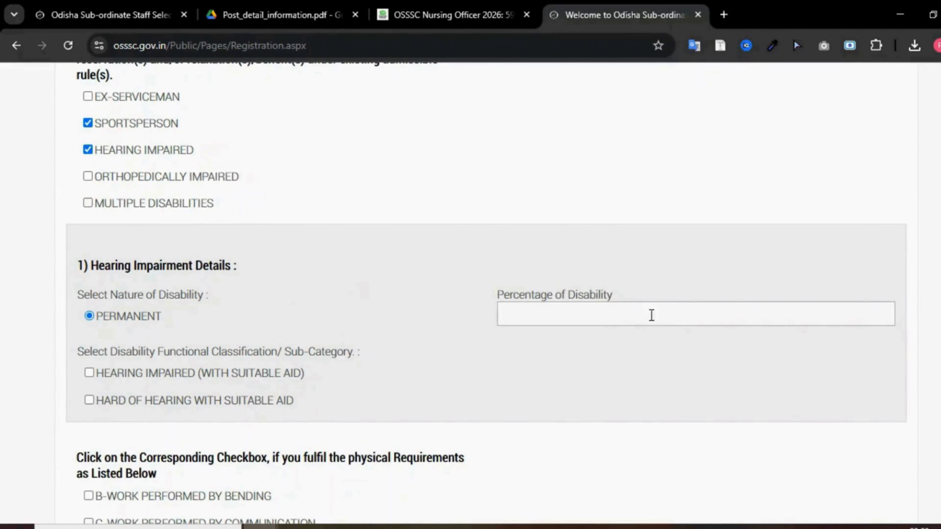
{"action": "left_click_drag", "start_coordinate": [93, 265], "coordinate": [222, 297]}
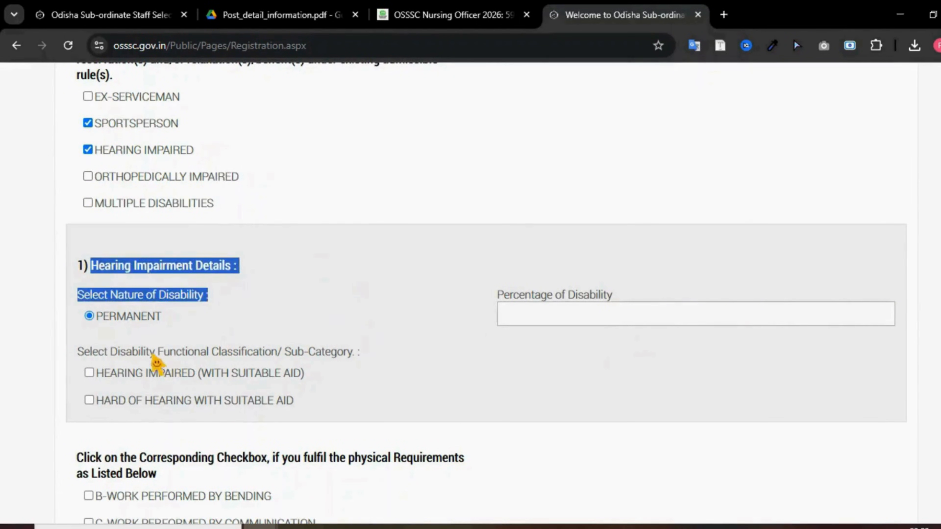
{"action": "scroll", "coordinate": [204, 370], "scroll_direction": "up", "scroll_amount": 2}
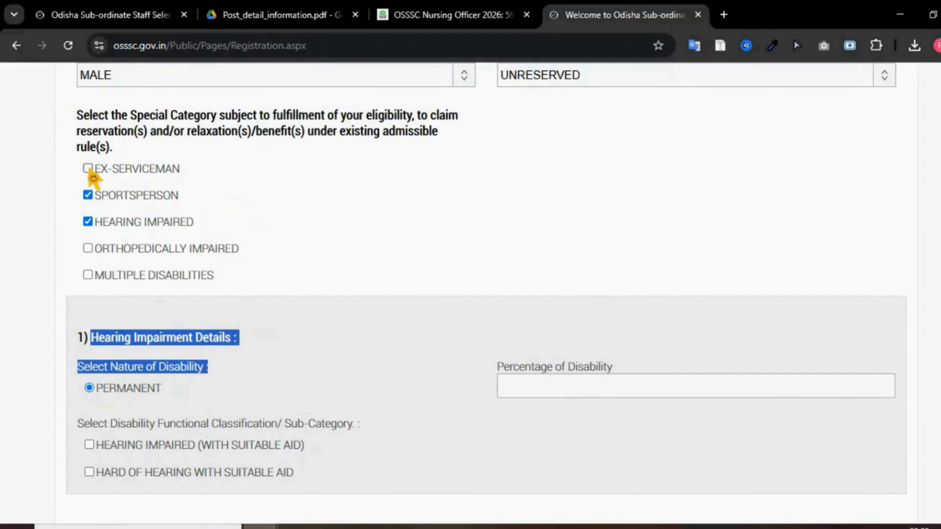
{"action": "left_click", "coordinate": [87, 195]}
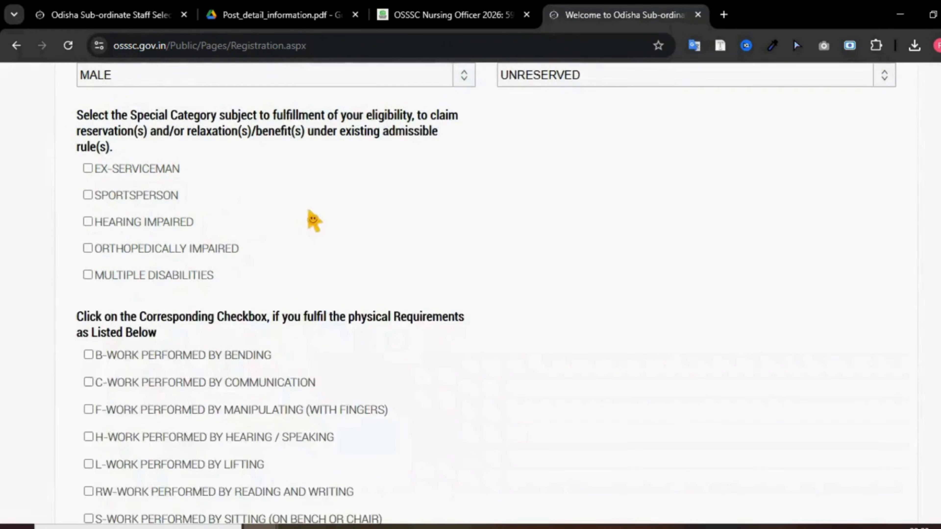
Step: Mark the physical requirements for work performed by bending, communication and manipulating with fingers as fulfilled
{"action": "scroll", "coordinate": [312, 208], "scroll_direction": "down", "scroll_amount": 5}
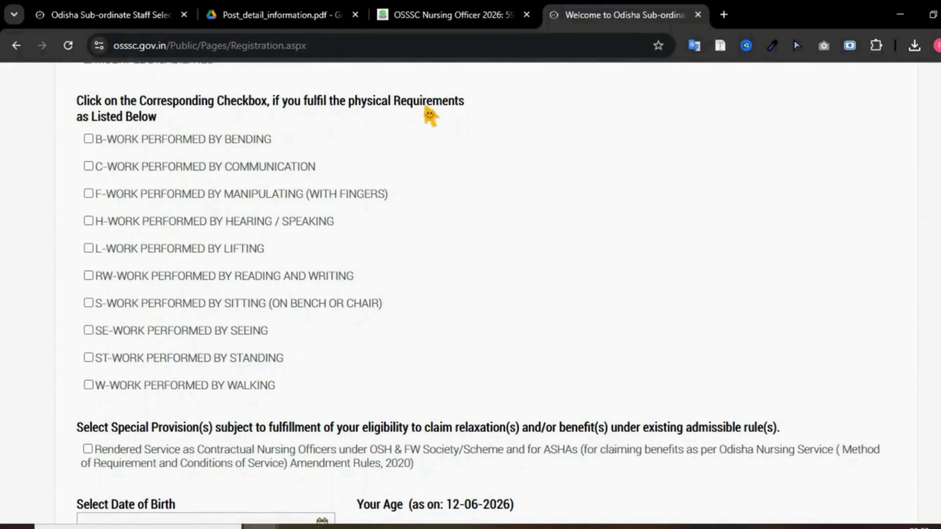
{"action": "left_click_drag", "start_coordinate": [95, 118], "coordinate": [174, 127]}
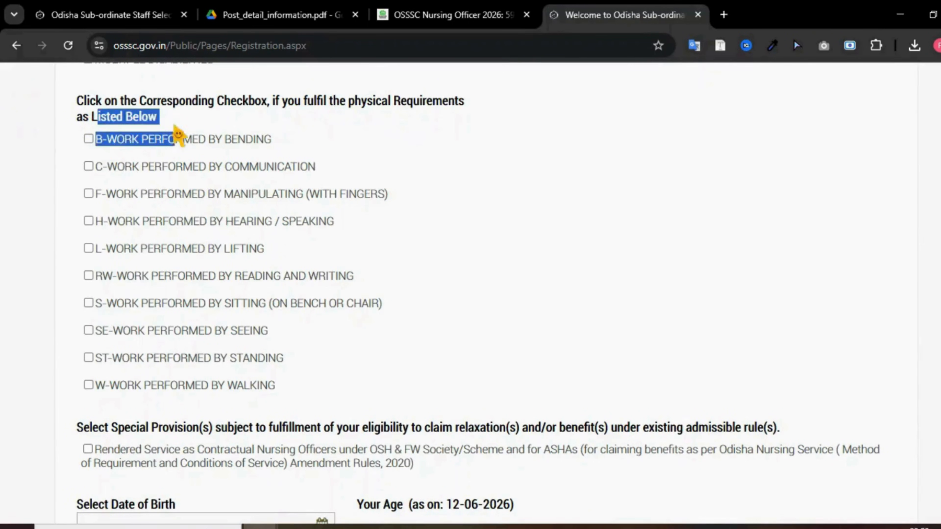
{"action": "left_click", "coordinate": [163, 140]}
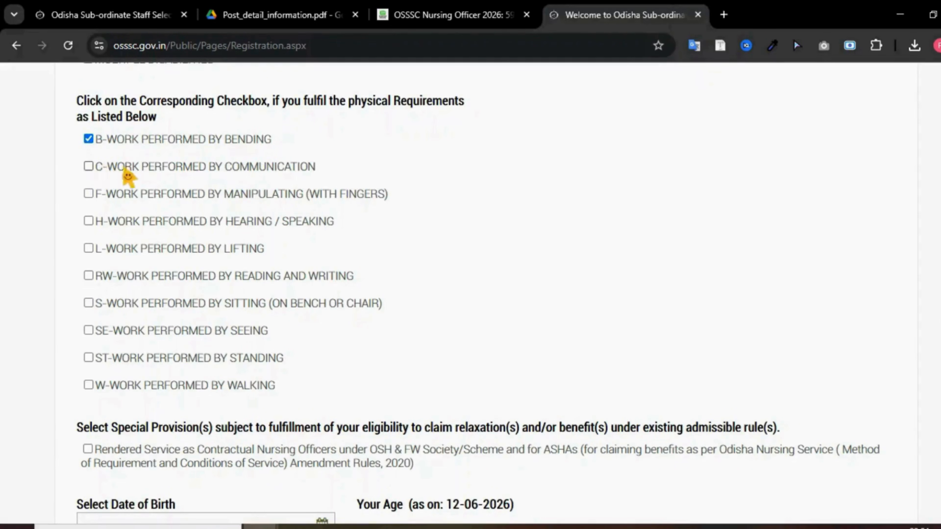
{"action": "left_click", "coordinate": [88, 167]}
{"action": "left_click", "coordinate": [88, 194]}
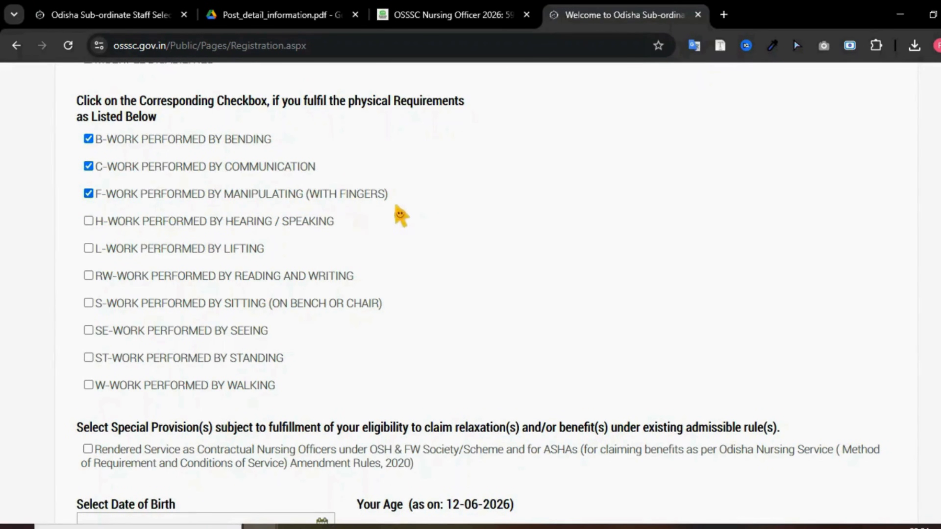
Step: Highlight the physical requirements instruction and also mark work performed by seeing, lifting and hearing/speaking as fulfilled
{"action": "left_click_drag", "start_coordinate": [76, 102], "coordinate": [225, 111]}
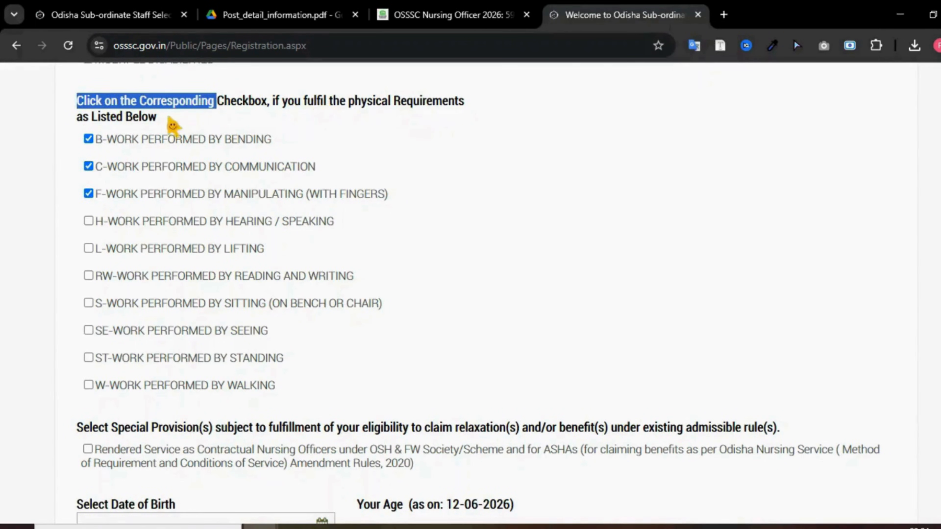
{"action": "left_click_drag", "start_coordinate": [163, 120], "coordinate": [76, 100]}
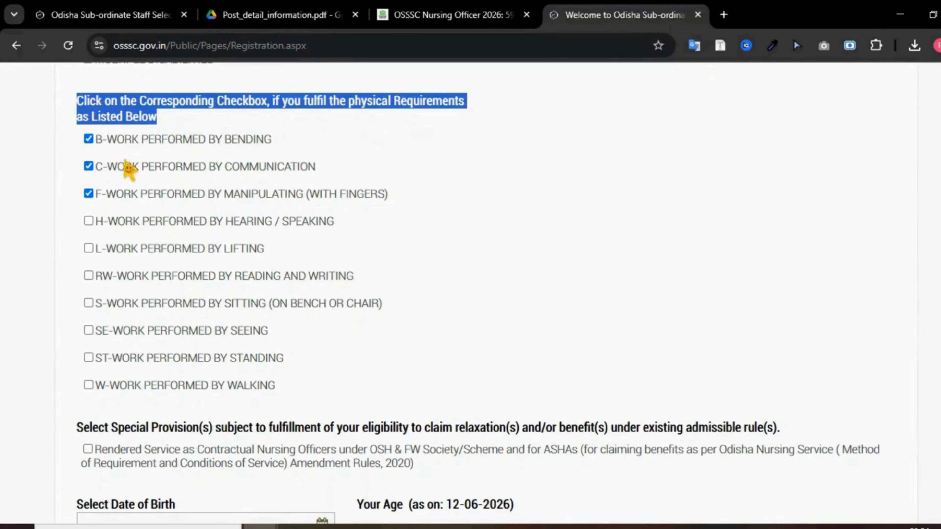
{"action": "left_click", "coordinate": [89, 248]}
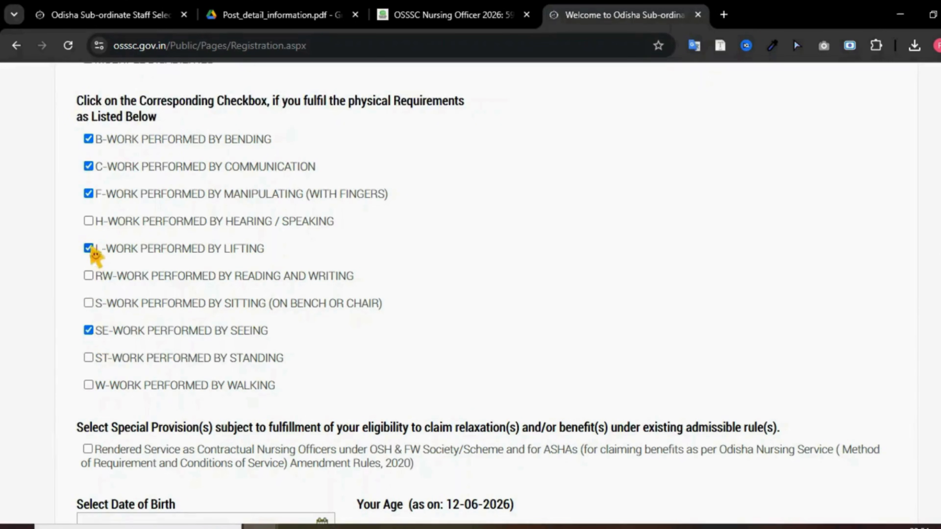
{"action": "left_click_drag", "start_coordinate": [93, 223], "coordinate": [338, 225]}
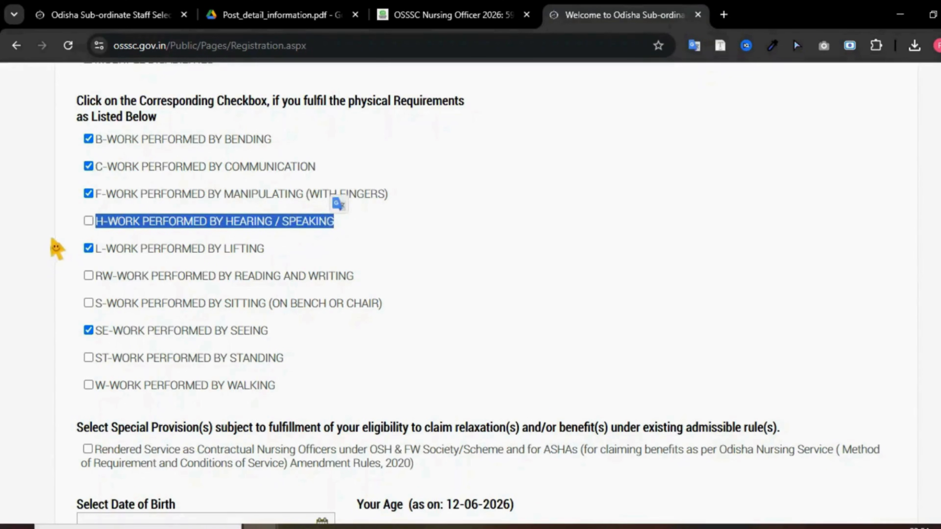
{"action": "left_click", "coordinate": [88, 221]}
Step: Highlight the Special Provision instructions and contractual nursing service text, and try the option before clearing it again
{"action": "scroll", "coordinate": [344, 302], "scroll_direction": "down", "scroll_amount": 3}
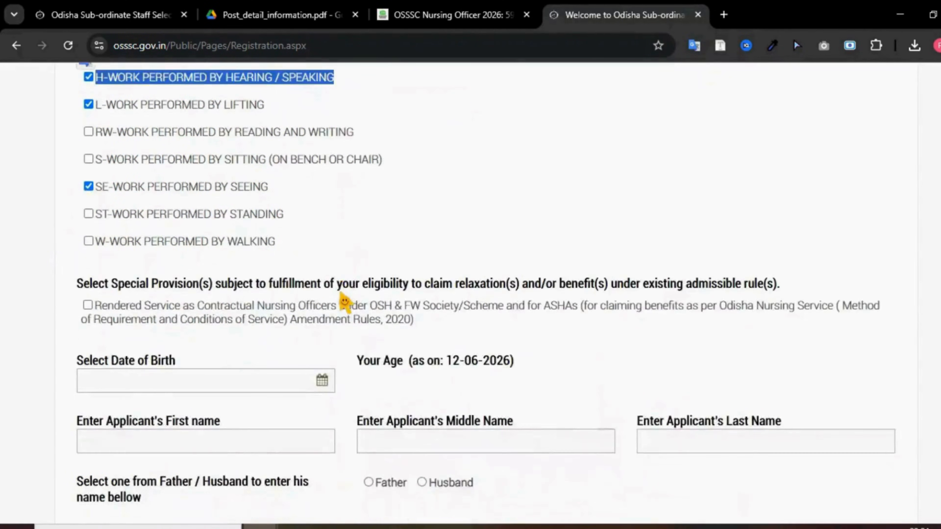
{"action": "scroll", "coordinate": [345, 302], "scroll_direction": "down", "scroll_amount": 3}
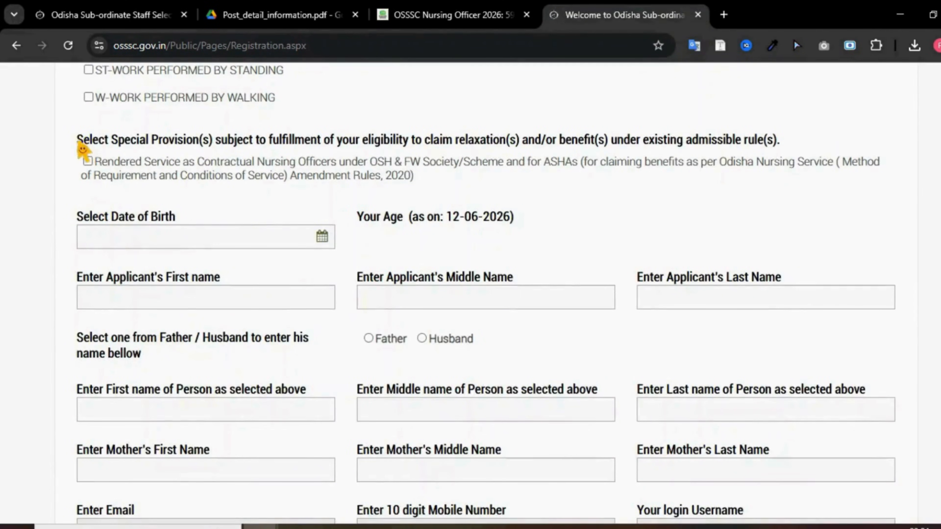
{"action": "left_click_drag", "start_coordinate": [78, 145], "coordinate": [797, 150]}
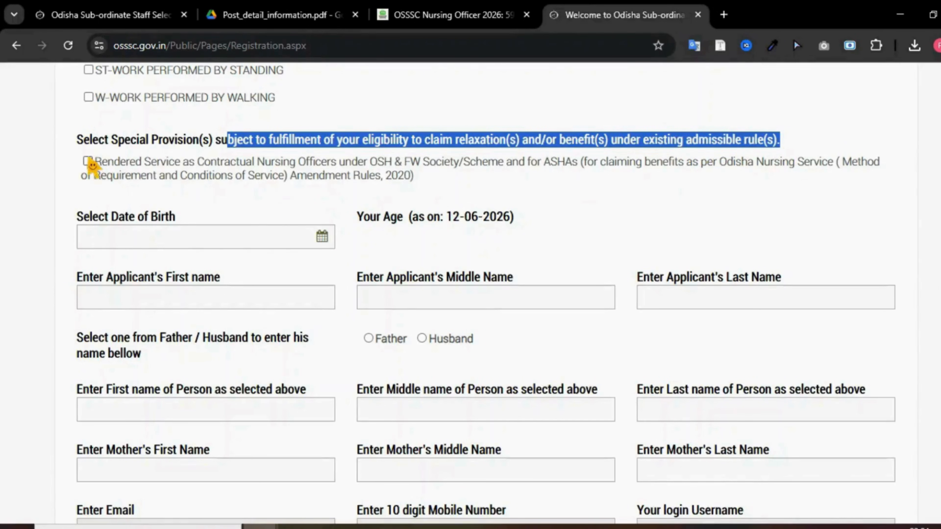
{"action": "left_click_drag", "start_coordinate": [105, 168], "coordinate": [194, 167]}
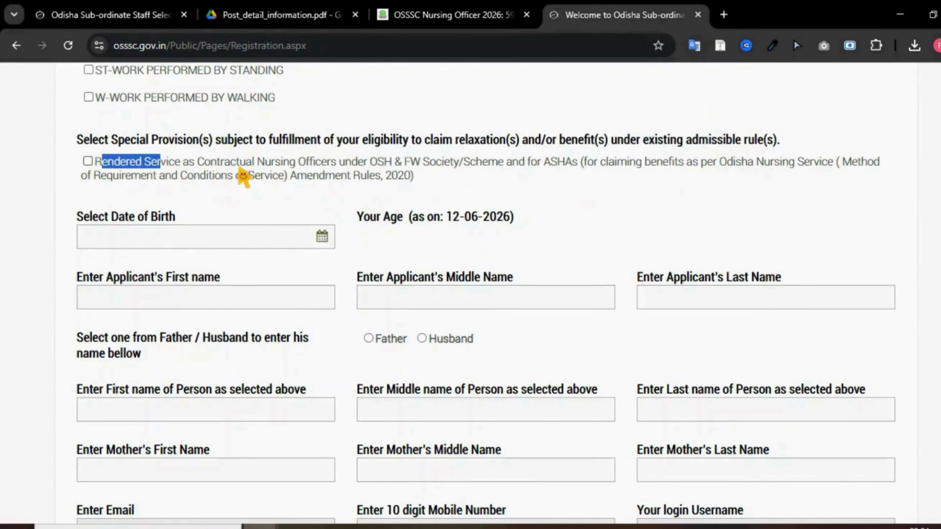
{"action": "left_click_drag", "start_coordinate": [264, 163], "coordinate": [450, 164]}
{"action": "left_click", "coordinate": [410, 168]}
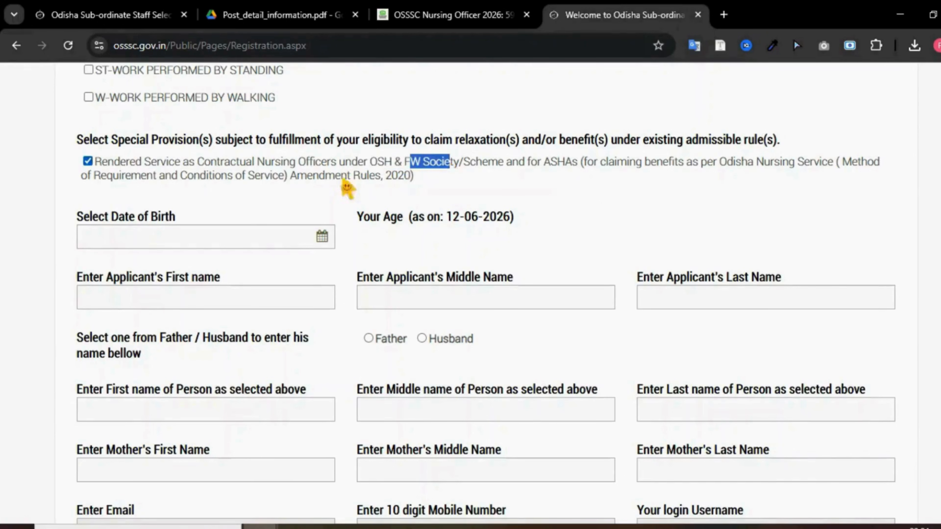
{"action": "left_click", "coordinate": [88, 162]}
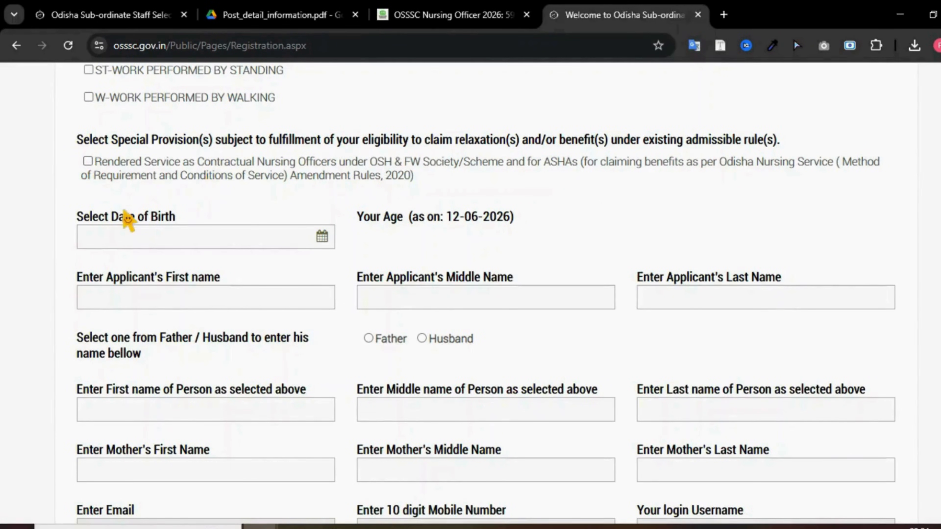
Step: Highlight the Select Date of Birth label, open its calendar, and highlight the Your Age label with its reference date
{"action": "scroll", "coordinate": [126, 217], "scroll_direction": "down", "scroll_amount": 2}
{"action": "left_click_drag", "start_coordinate": [77, 144], "coordinate": [173, 142]}
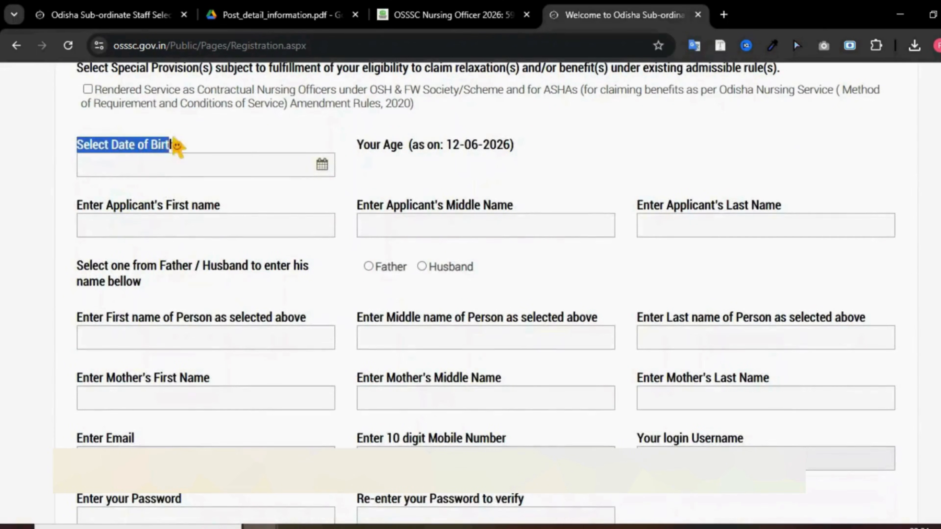
{"action": "left_click", "coordinate": [177, 170]}
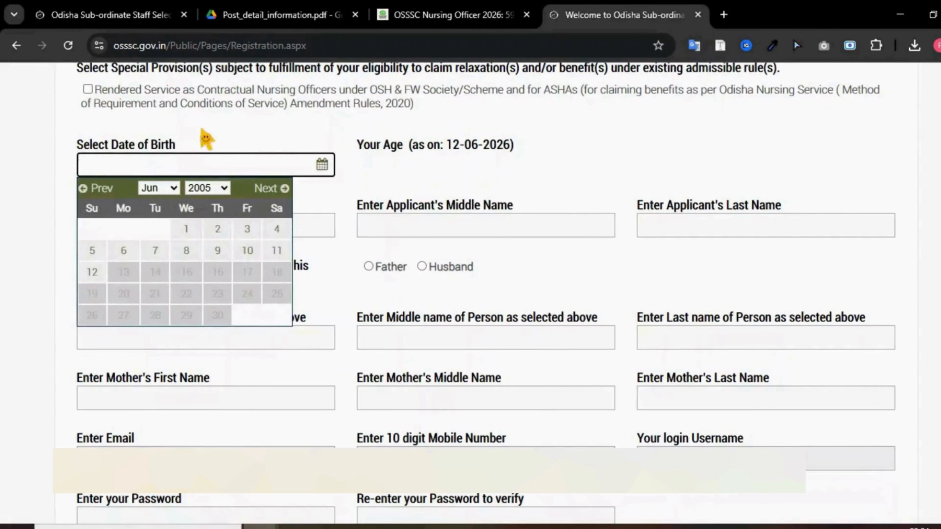
{"action": "left_click_drag", "start_coordinate": [209, 104], "coordinate": [213, 104]}
{"action": "left_click_drag", "start_coordinate": [356, 145], "coordinate": [391, 146]}
{"action": "left_click_drag", "start_coordinate": [452, 146], "coordinate": [454, 163]}
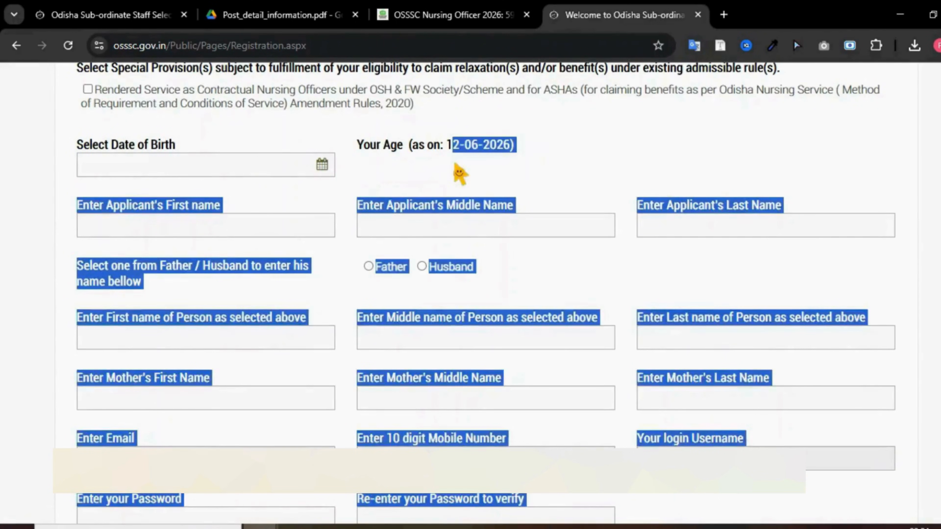
{"action": "left_click", "coordinate": [421, 175]}
Step: Highlight the applicant's first and middle name labels and place the cursor in the applicant's last name field
{"action": "left_click_drag", "start_coordinate": [76, 206], "coordinate": [237, 213]}
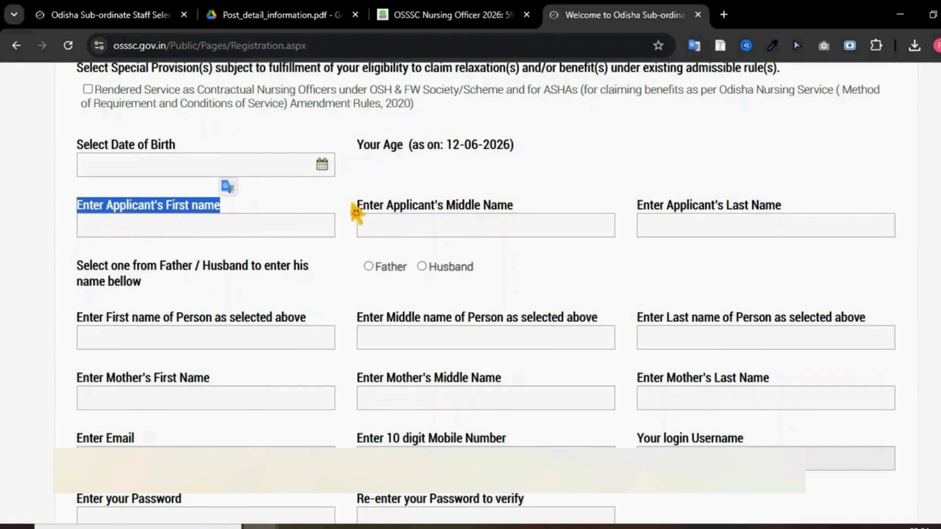
{"action": "left_click_drag", "start_coordinate": [363, 206], "coordinate": [522, 214]}
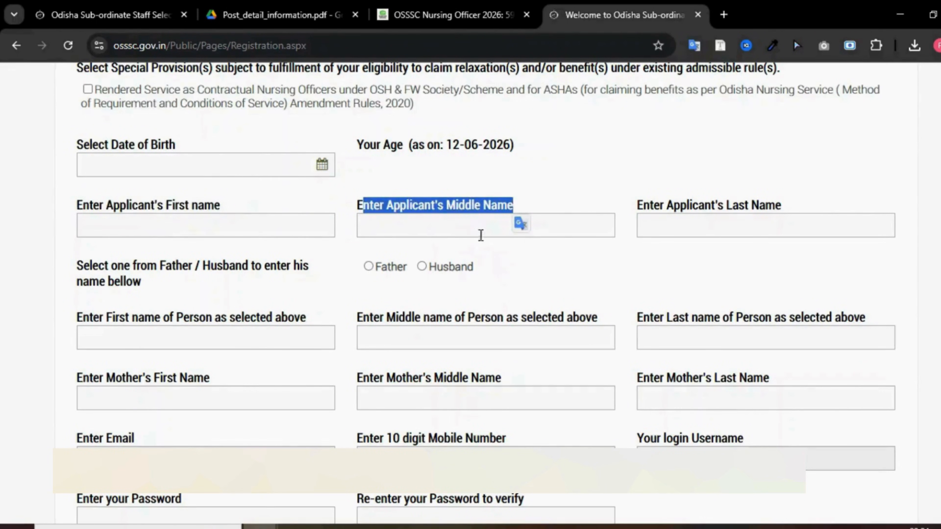
{"action": "left_click", "coordinate": [680, 219]}
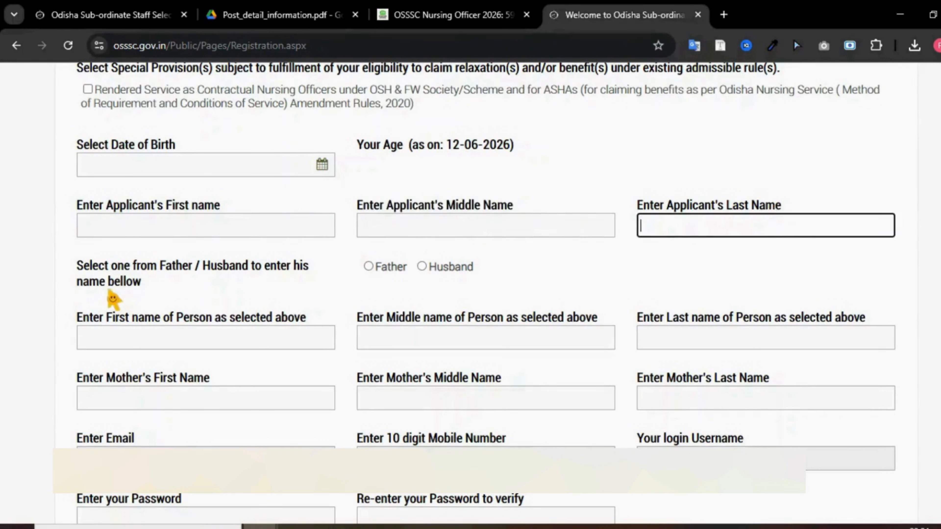
Step: Highlight the Father / Husband instruction and choose Father as the person whose name is entered
{"action": "left_click_drag", "start_coordinate": [78, 266], "coordinate": [201, 267]}
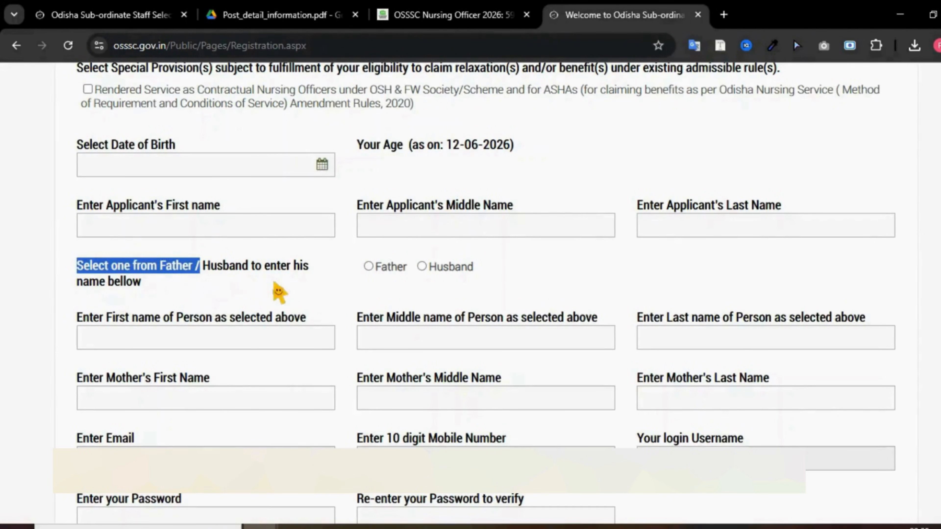
{"action": "scroll", "coordinate": [273, 295], "scroll_direction": "down", "scroll_amount": 2}
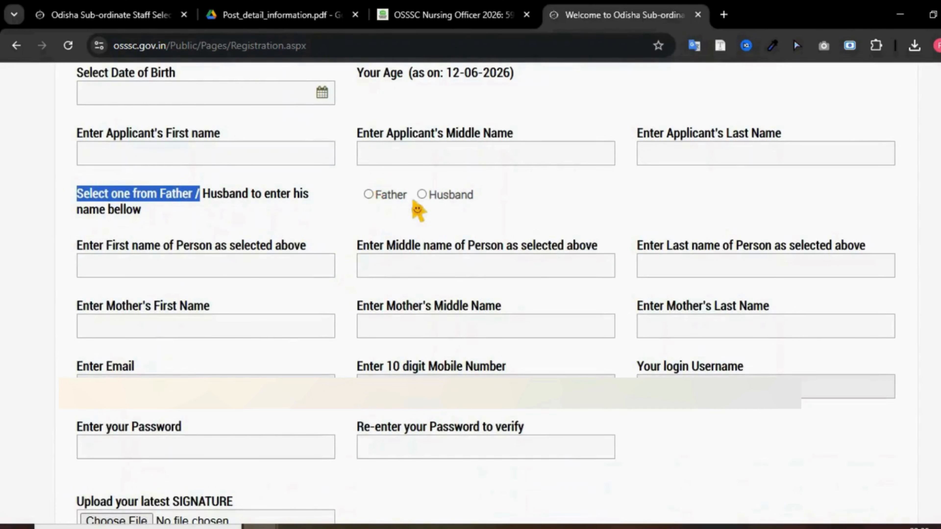
{"action": "left_click", "coordinate": [368, 194]}
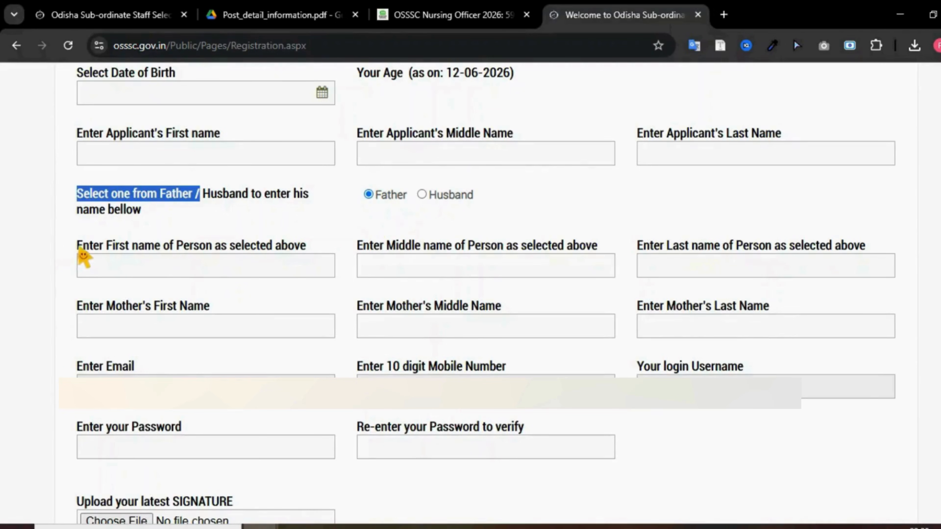
Step: Highlight the first, middle and last name labels for the selected person and for the mother
{"action": "left_click_drag", "start_coordinate": [78, 247], "coordinate": [300, 254]}
{"action": "left_click_drag", "start_coordinate": [386, 249], "coordinate": [579, 267]}
{"action": "left_click_drag", "start_coordinate": [689, 255], "coordinate": [837, 248]}
{"action": "left_click_drag", "start_coordinate": [104, 309], "coordinate": [222, 309]}
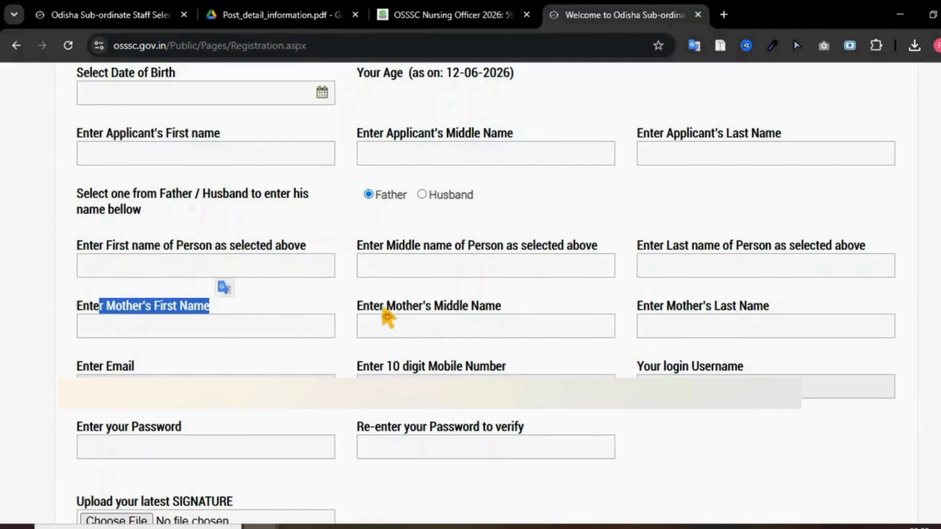
{"action": "left_click_drag", "start_coordinate": [387, 308], "coordinate": [542, 309]}
{"action": "left_click_drag", "start_coordinate": [675, 307], "coordinate": [784, 307]}
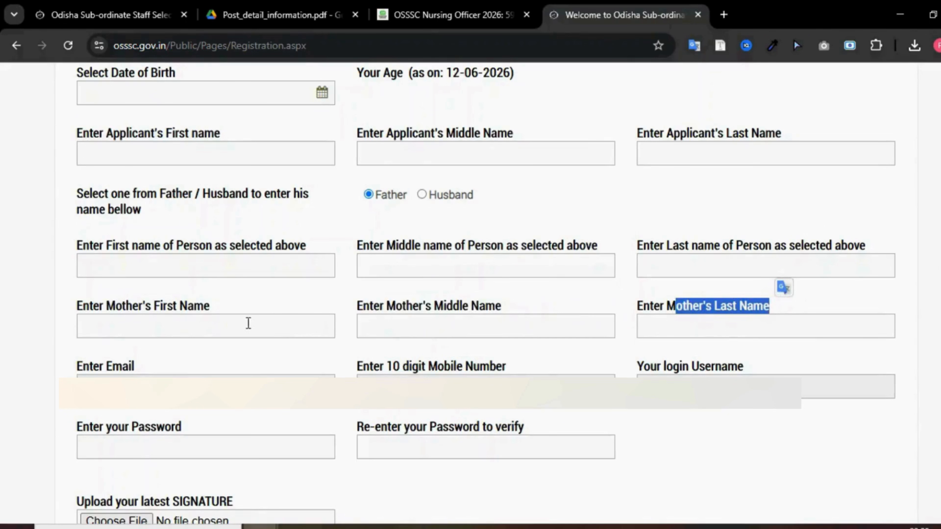
Step: Highlight the email, mobile number and login username labels, and point out the two password fields
{"action": "scroll", "coordinate": [245, 327], "scroll_direction": "down", "scroll_amount": 3}
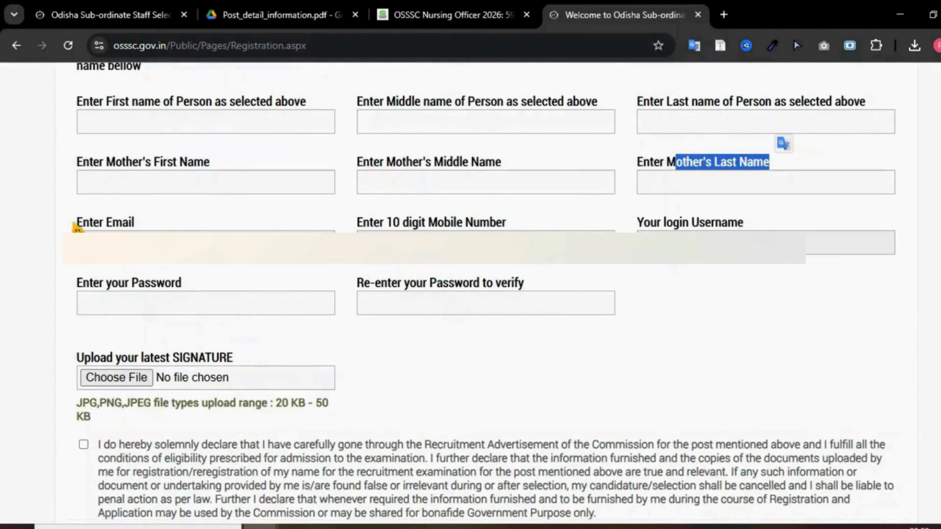
{"action": "left_click_drag", "start_coordinate": [76, 222], "coordinate": [134, 223]}
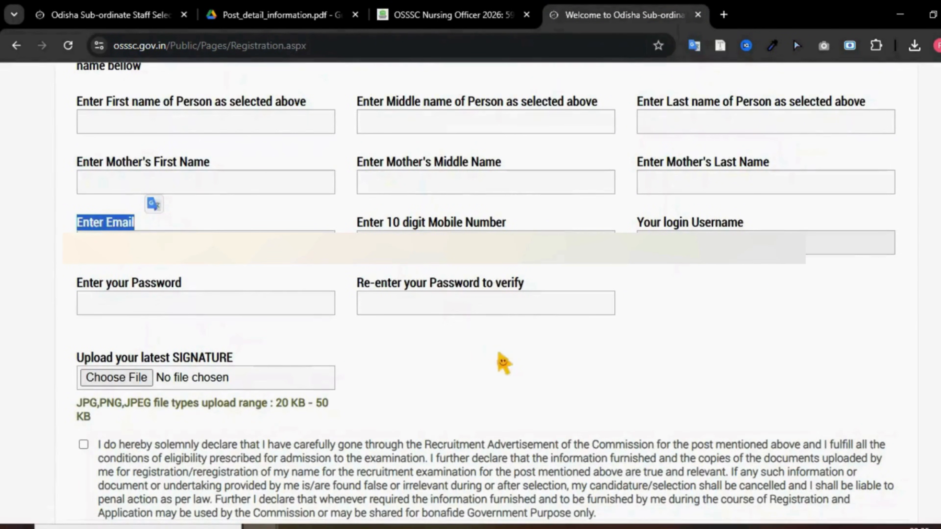
{"action": "left_click_drag", "start_coordinate": [490, 222], "coordinate": [462, 223]}
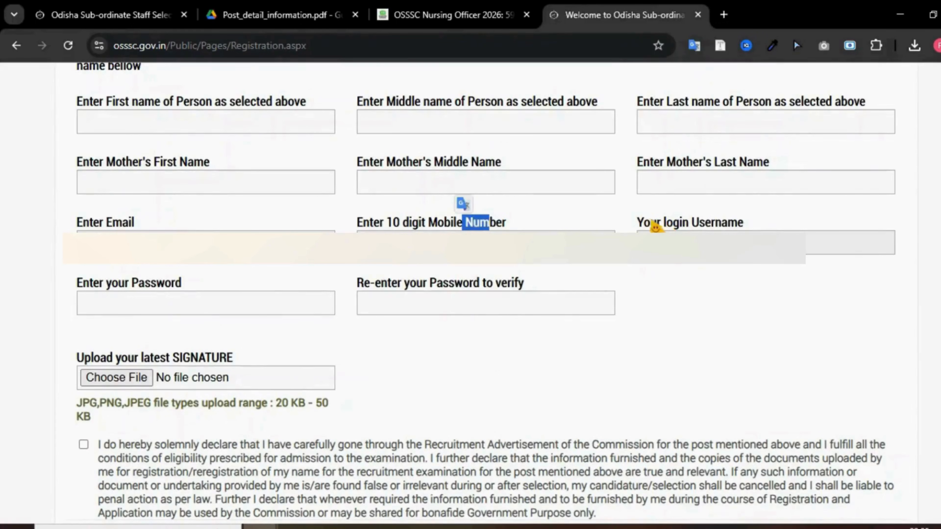
{"action": "left_click_drag", "start_coordinate": [637, 224], "coordinate": [758, 228]}
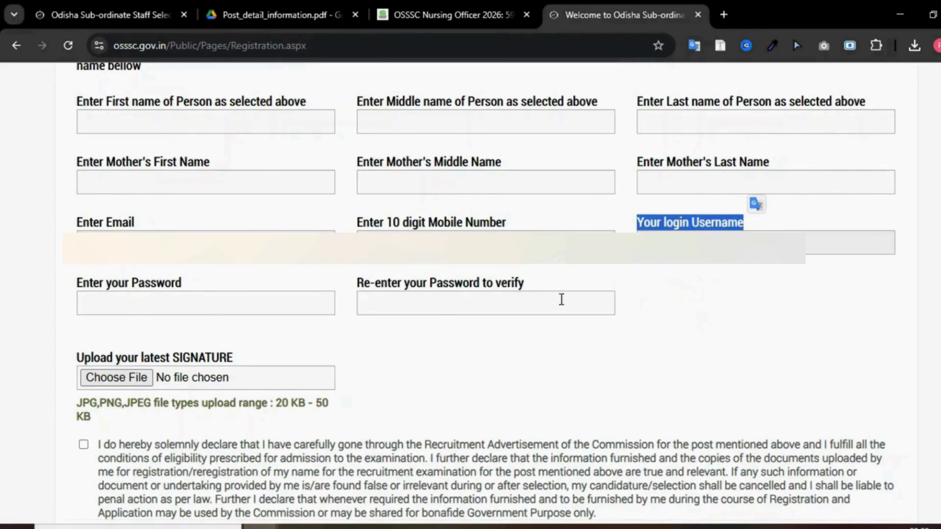
{"action": "left_click", "coordinate": [165, 283]}
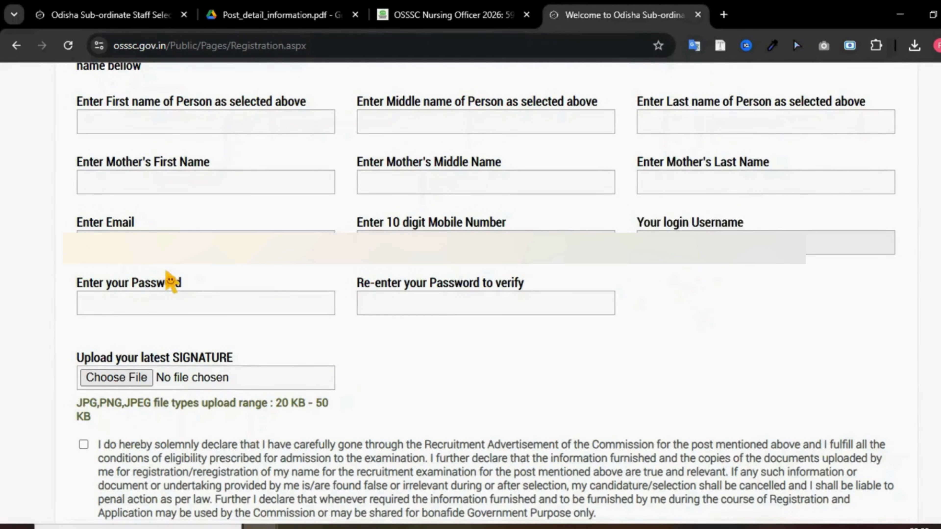
{"action": "left_click_drag", "start_coordinate": [80, 276], "coordinate": [105, 284]}
{"action": "left_click_drag", "start_coordinate": [381, 285], "coordinate": [549, 281]}
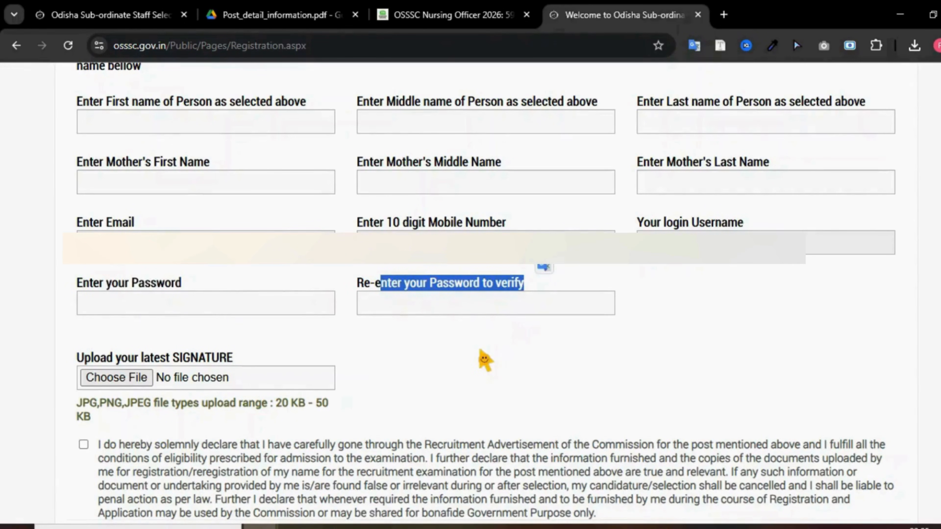
Step: Highlight the signature upload label, its 20 KB - 50 KB size range and the accepted JPG, PNG and JPEG file types
{"action": "left_click_drag", "start_coordinate": [77, 357], "coordinate": [234, 357]}
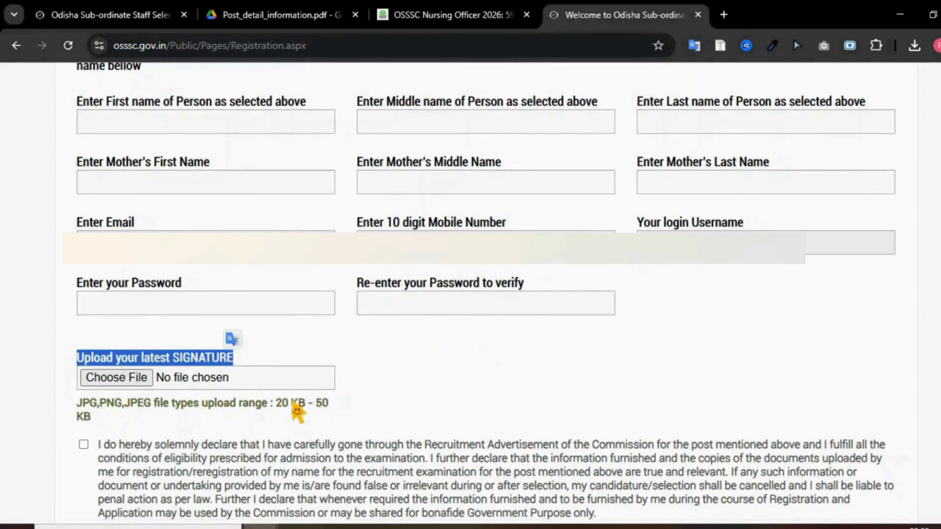
{"action": "left_click_drag", "start_coordinate": [276, 404], "coordinate": [324, 426]}
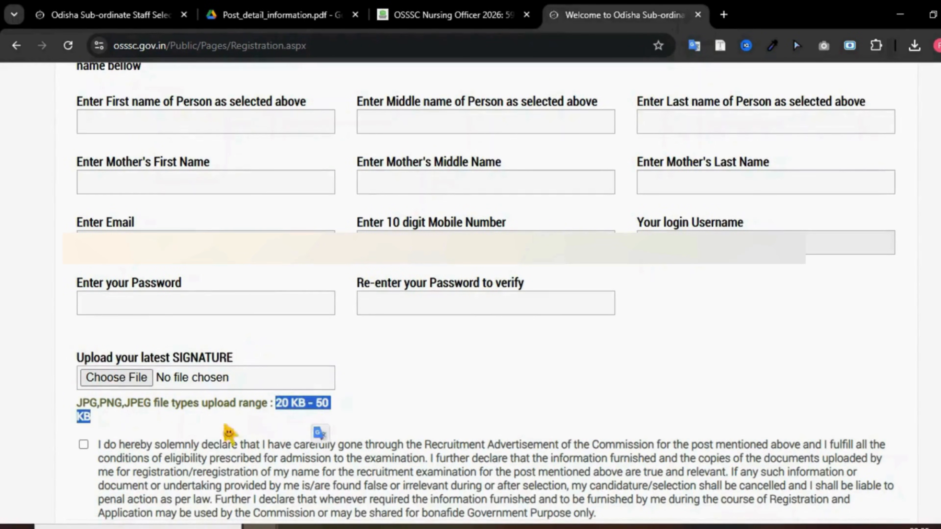
{"action": "left_click_drag", "start_coordinate": [82, 404], "coordinate": [177, 409]}
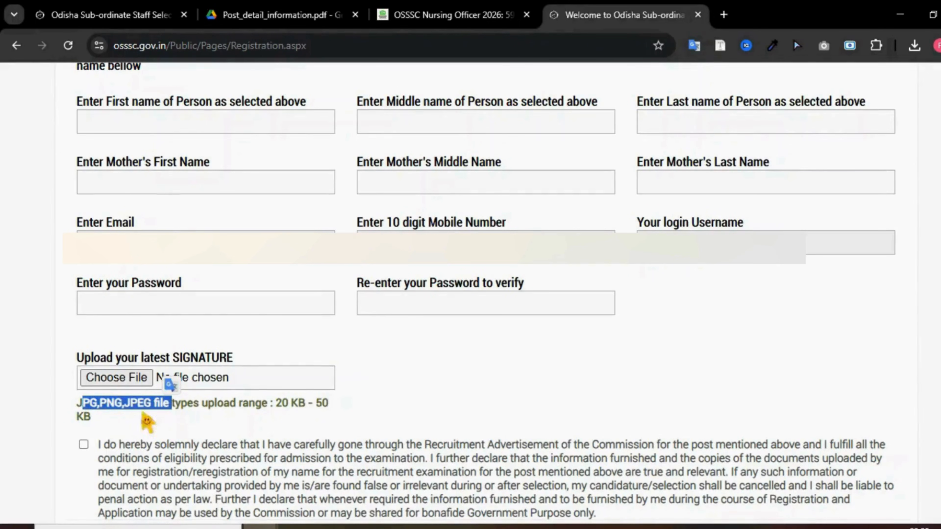
Step: Review the declaration at the end of the form, preview the registration details and submit them
{"action": "scroll", "coordinate": [652, 301], "scroll_direction": "down", "scroll_amount": 10}
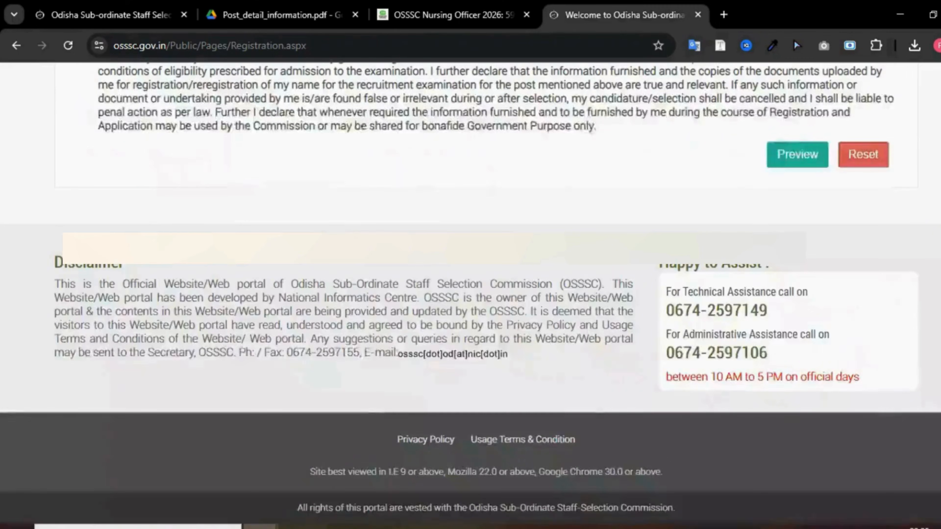
{"action": "scroll", "coordinate": [652, 301], "scroll_direction": "up", "scroll_amount": 2}
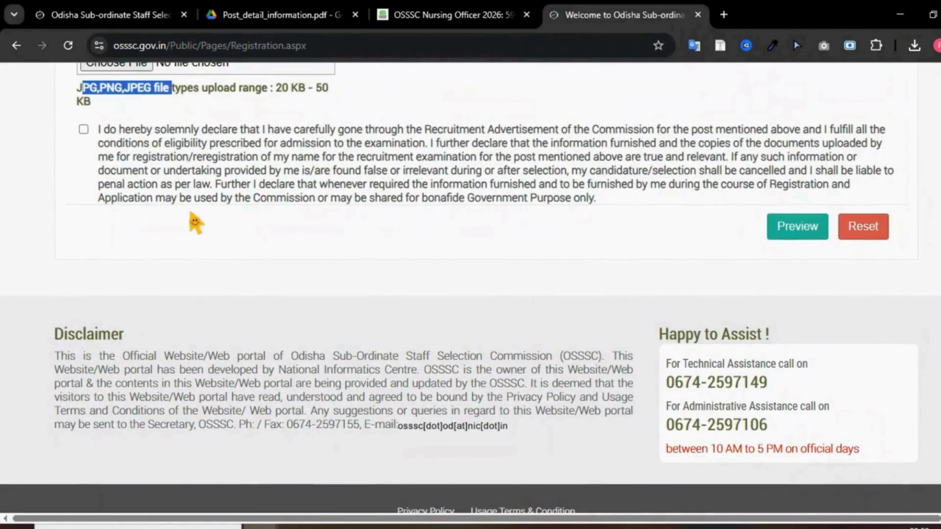
{"action": "left_click", "coordinate": [193, 220]}
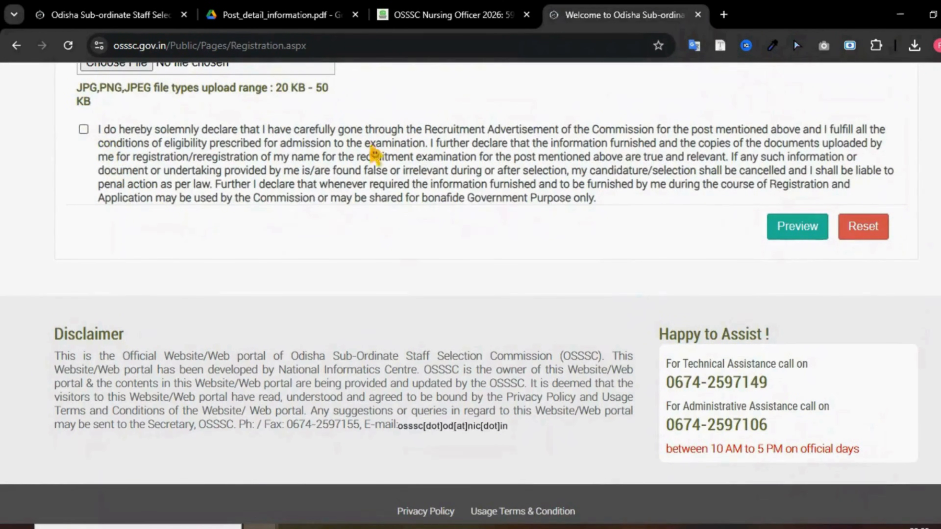
{"action": "left_click", "coordinate": [800, 231]}
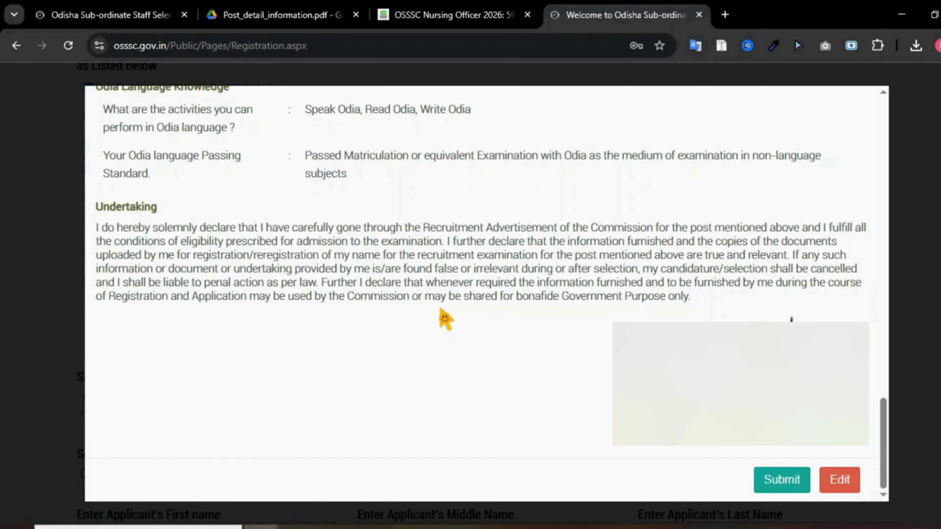
{"action": "left_click", "coordinate": [782, 482]}
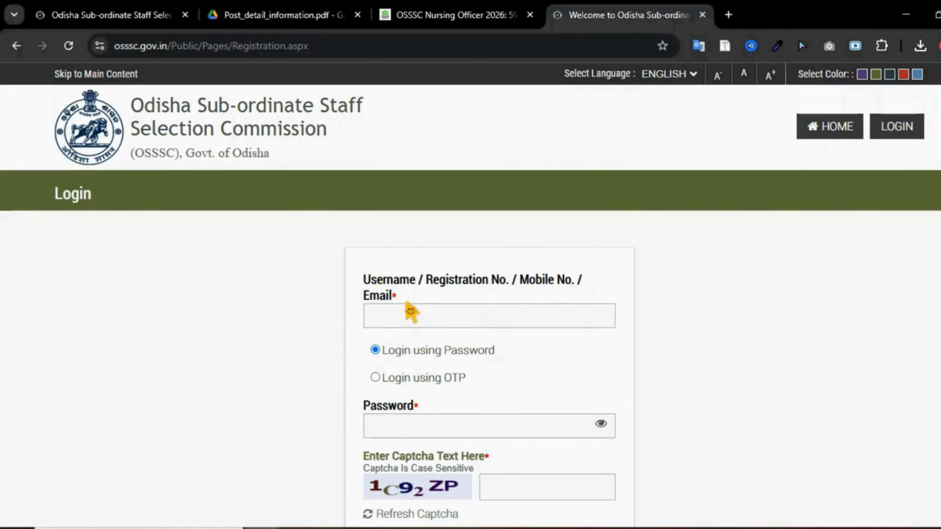
Step: Highlight the Username / Registration No. / Mobile No. / Email label on the login form, including the Registration No. part
{"action": "left_click_drag", "start_coordinate": [366, 283], "coordinate": [447, 293]}
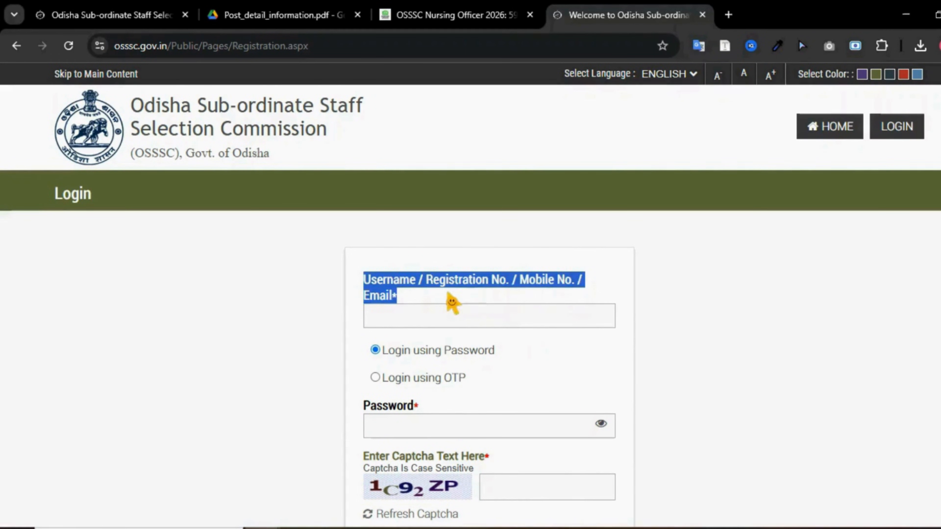
{"action": "left_click", "coordinate": [410, 291]}
{"action": "triple_click", "coordinate": [380, 281]}
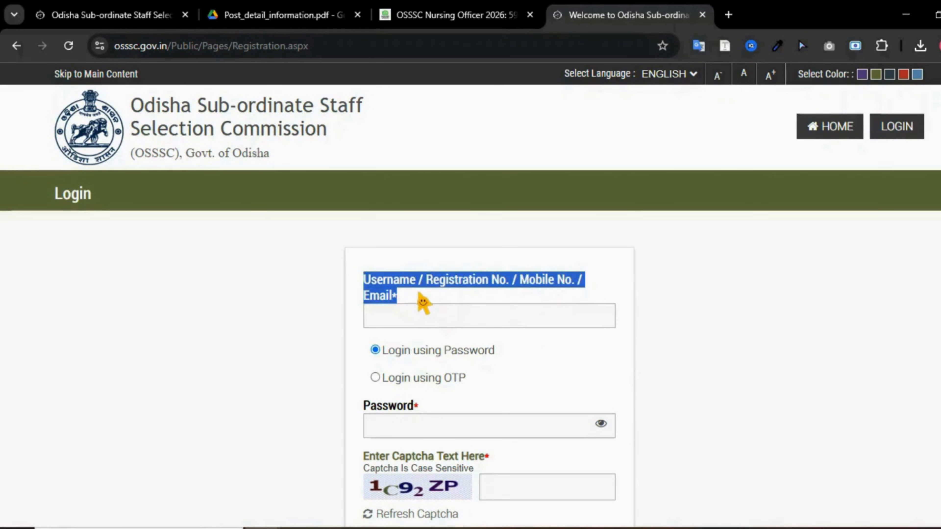
{"action": "left_click", "coordinate": [433, 287]}
{"action": "left_click_drag", "start_coordinate": [426, 286], "coordinate": [506, 292]}
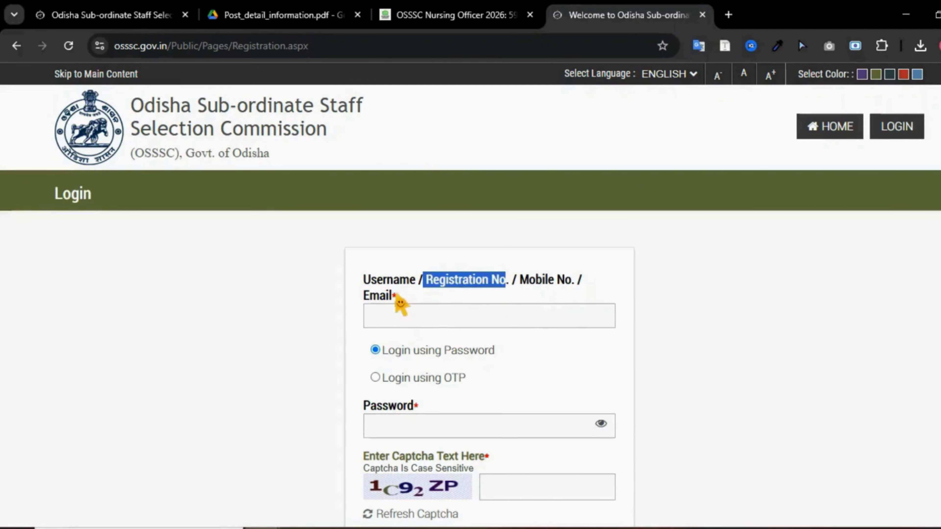
Step: Try the Login using OTP option and look over the password, captcha and account recovery parts of the login form
{"action": "scroll", "coordinate": [399, 304], "scroll_direction": "down", "scroll_amount": 2}
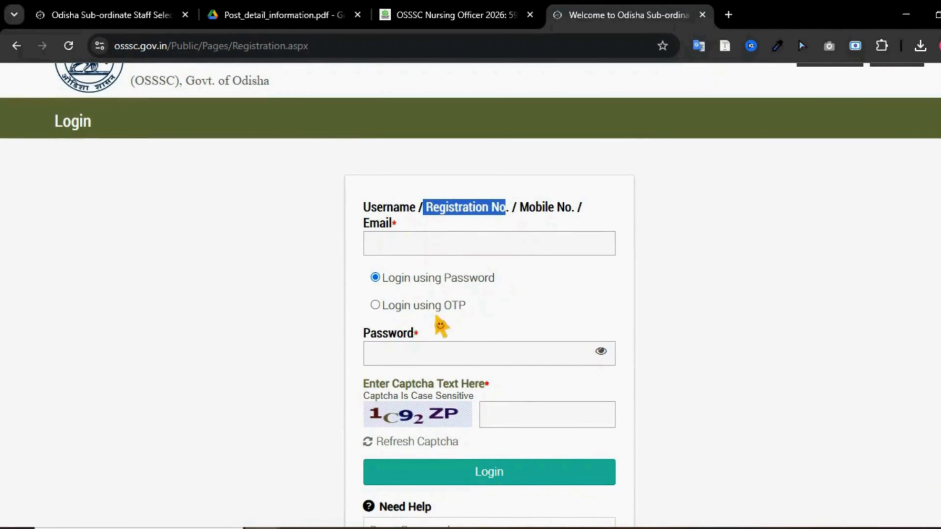
{"action": "left_click", "coordinate": [393, 308]}
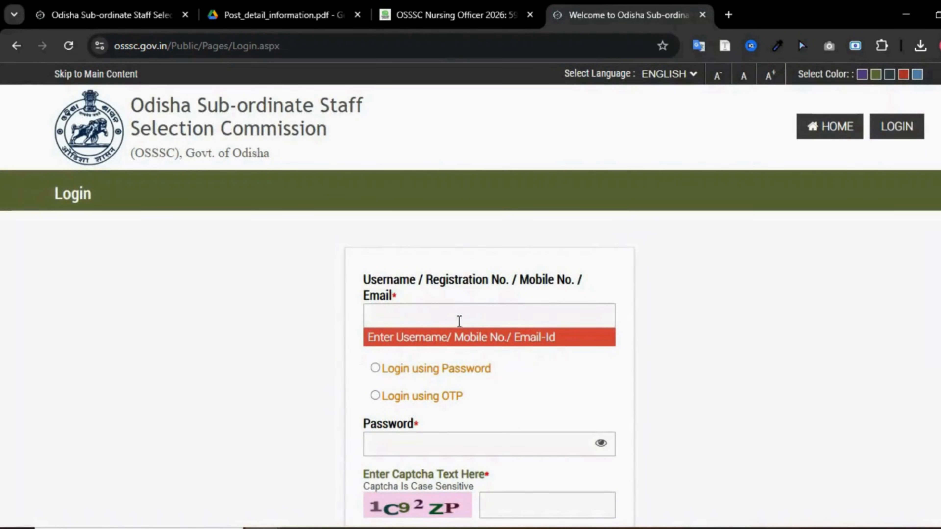
{"action": "scroll", "coordinate": [452, 374], "scroll_direction": "down", "scroll_amount": 3}
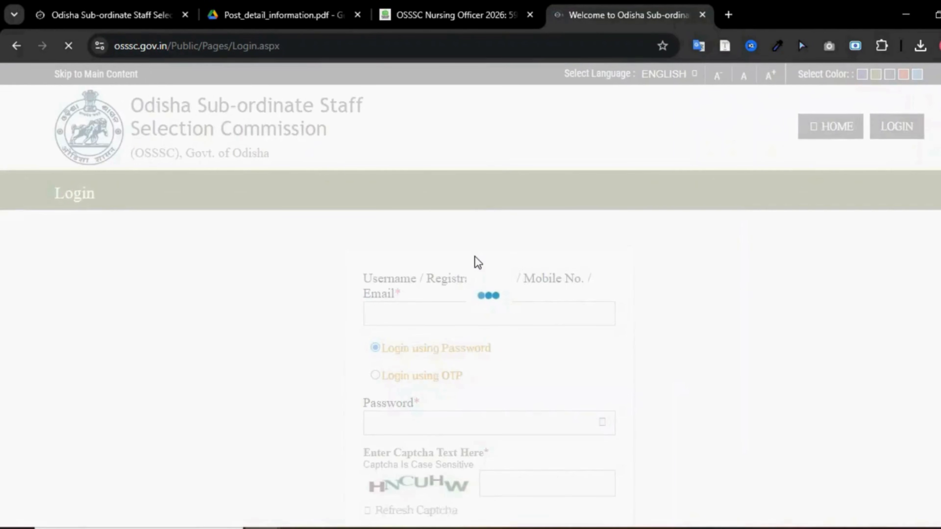
{"action": "scroll", "coordinate": [475, 256], "scroll_direction": "down", "scroll_amount": 2}
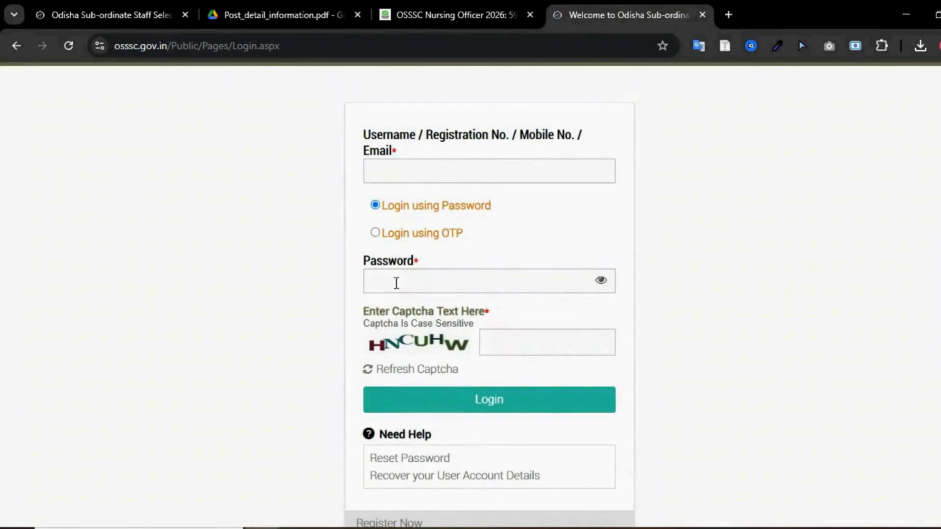
Step: Examine the Nursing Officer application checklist from registration details through the undertaking and application status
{"action": "scroll", "coordinate": [493, 345], "scroll_direction": "down", "scroll_amount": 1}
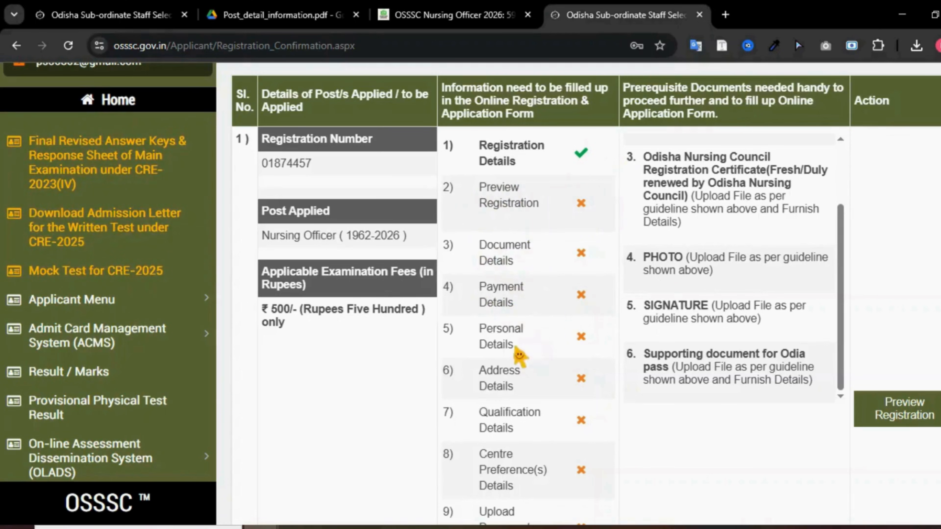
{"action": "scroll", "coordinate": [519, 356], "scroll_direction": "down", "scroll_amount": 4}
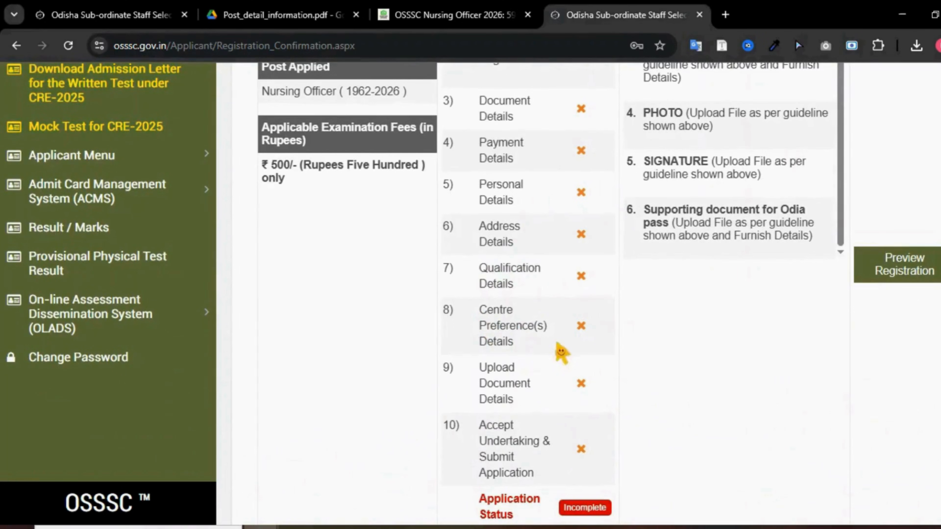
{"action": "scroll", "coordinate": [534, 362], "scroll_direction": "down", "scroll_amount": 2}
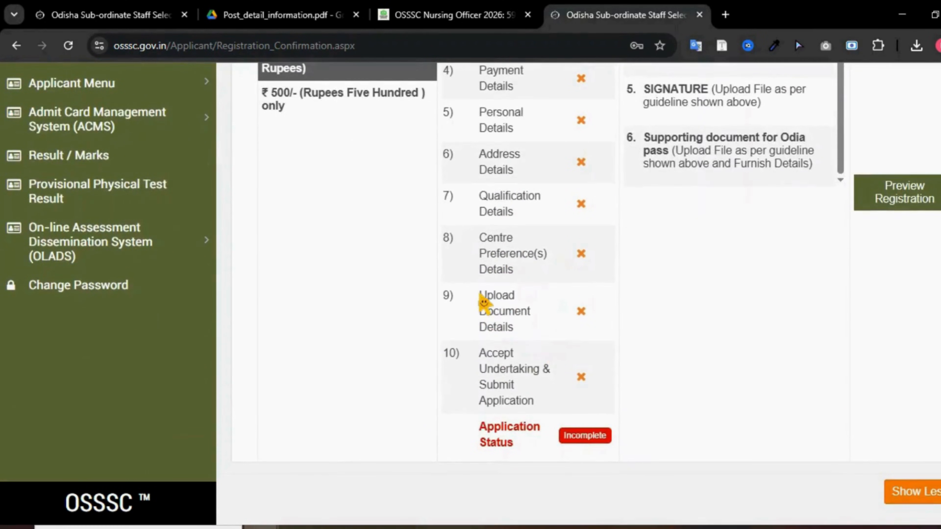
Step: Highlight the Upload Document Details and Accept Undertaking & Submit Application items in the application checklist
{"action": "left_click_drag", "start_coordinate": [480, 294], "coordinate": [528, 336]}
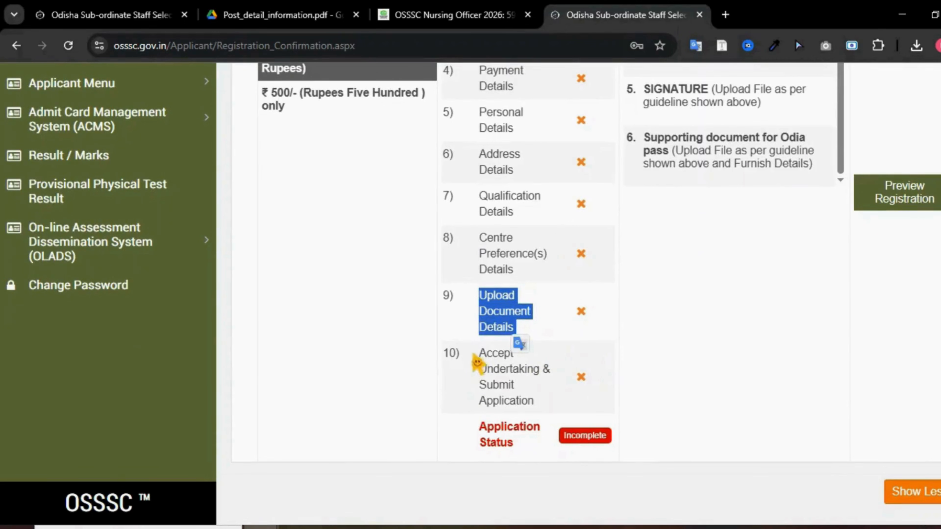
{"action": "left_click_drag", "start_coordinate": [474, 354], "coordinate": [537, 411]}
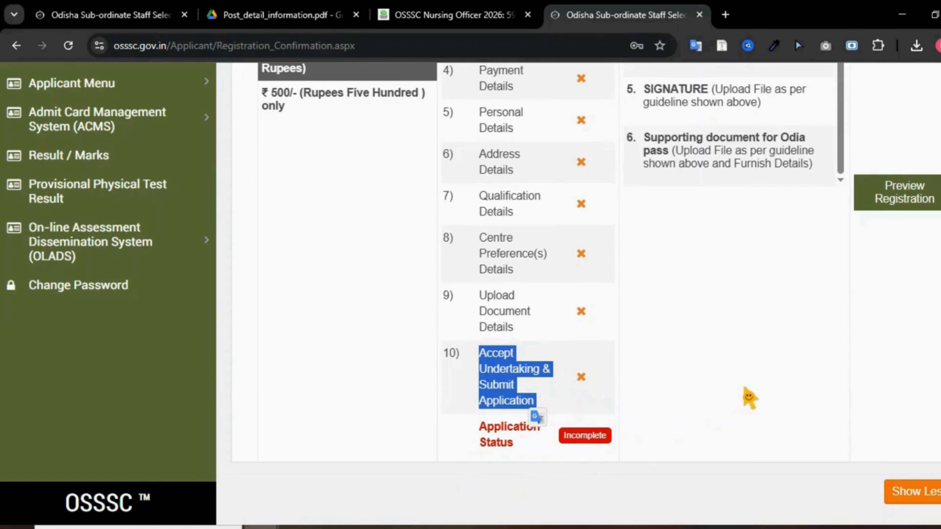
Step: Preview the registration, then proceed to Provide Document Details and confirm the operation
{"action": "scroll", "coordinate": [749, 393], "scroll_direction": "up", "scroll_amount": 2}
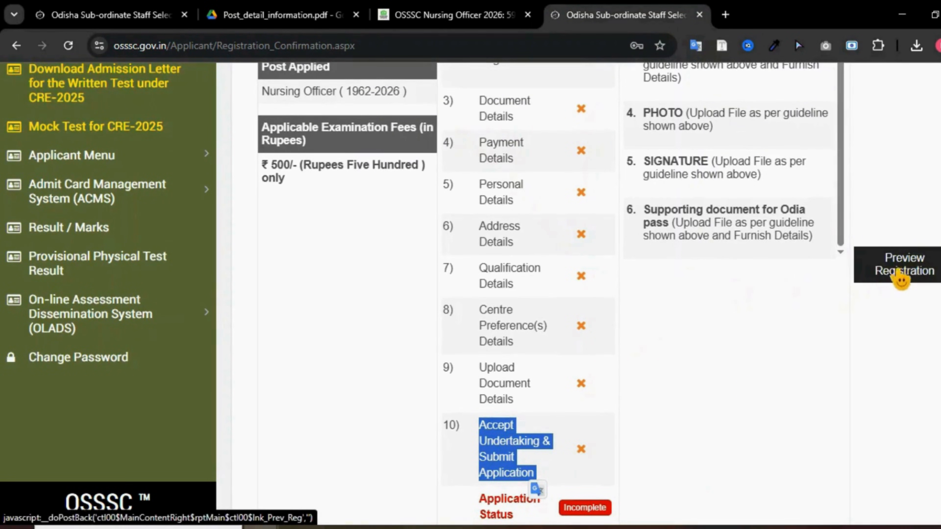
{"action": "left_click", "coordinate": [908, 276]}
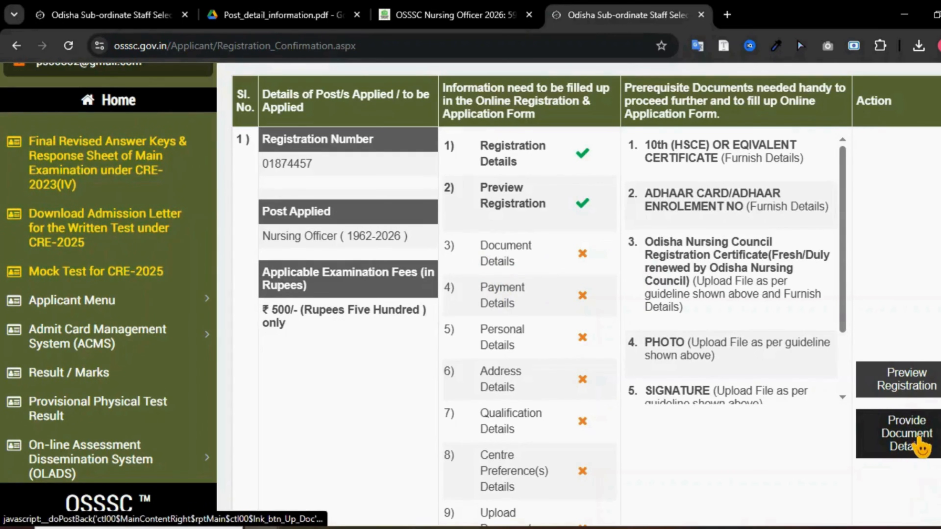
{"action": "left_click", "coordinate": [919, 447]}
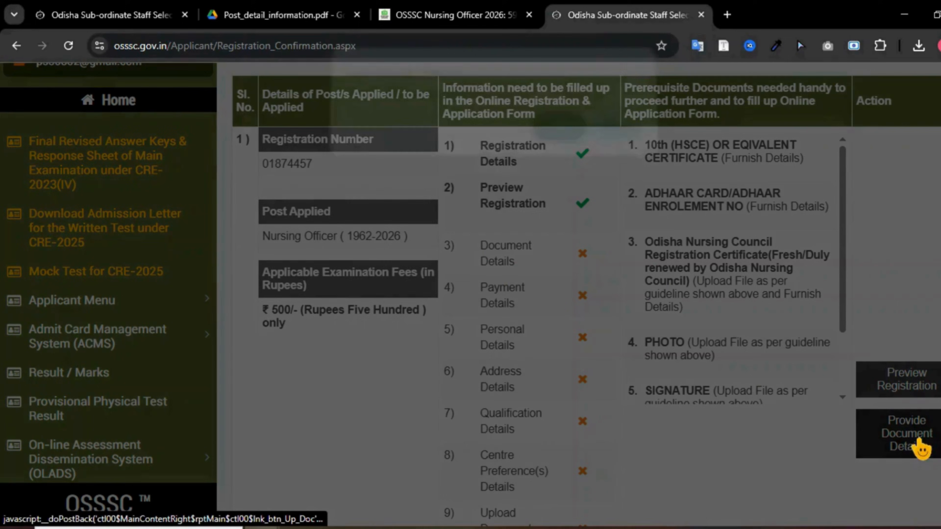
{"action": "left_click_drag", "start_coordinate": [352, 109], "coordinate": [478, 113]}
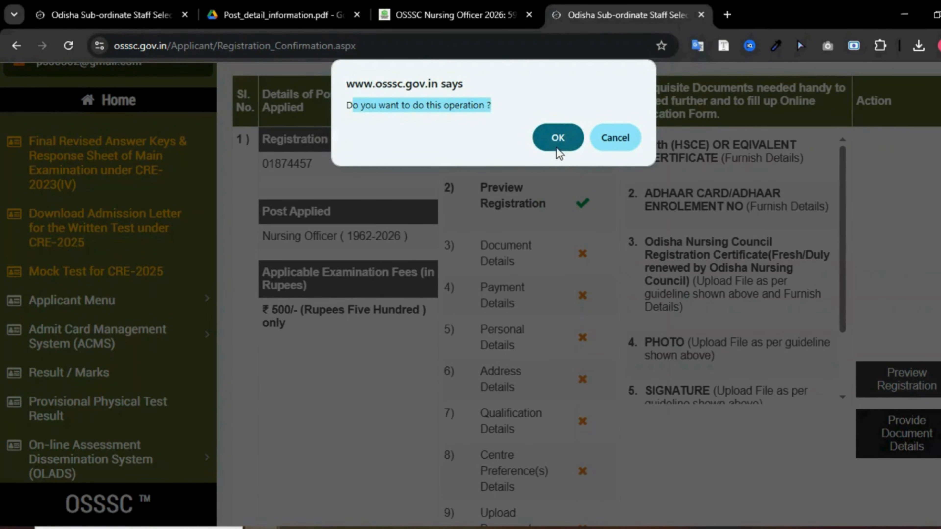
{"action": "left_click", "coordinate": [557, 138]}
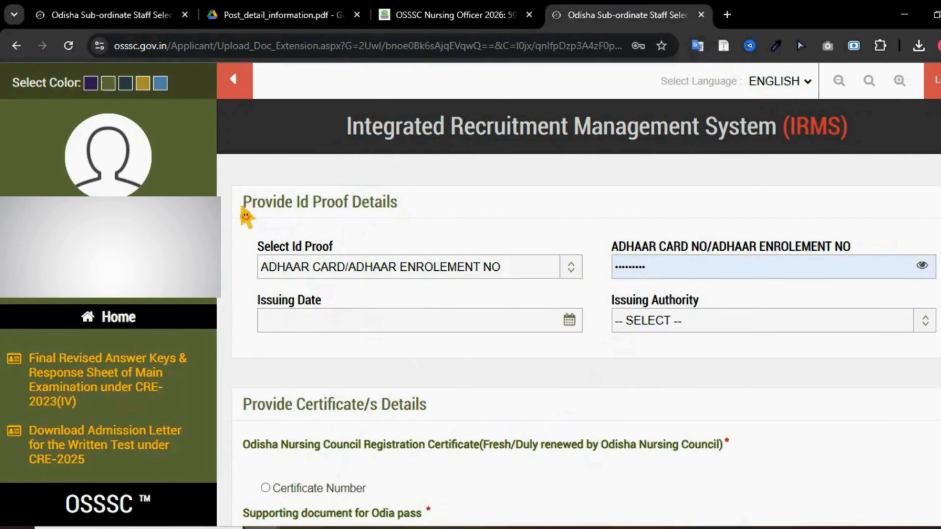
Step: Examine the Id Proof section, including the ID proof choices, Aadhaar number, issuing date and issuing authority options
{"action": "left_click_drag", "start_coordinate": [244, 209], "coordinate": [394, 214]}
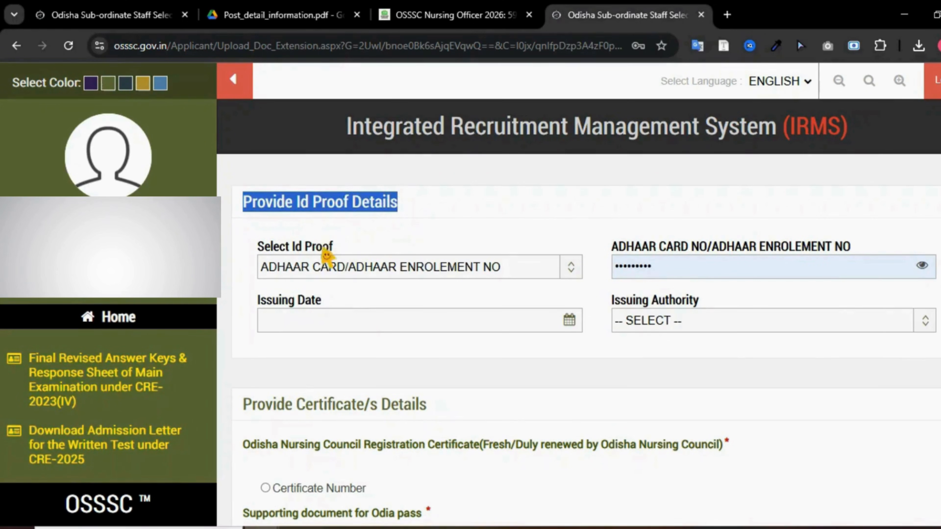
{"action": "left_click_drag", "start_coordinate": [264, 246], "coordinate": [333, 247]}
{"action": "left_click", "coordinate": [333, 269]}
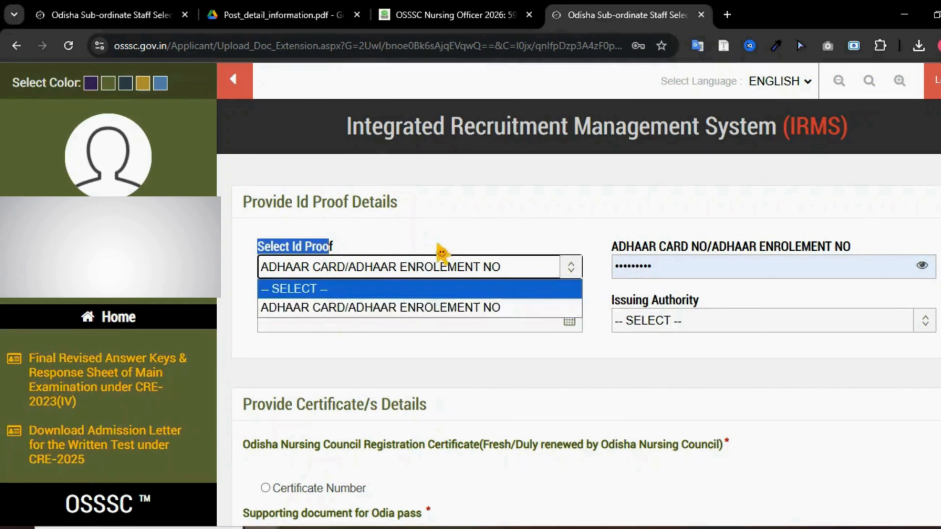
{"action": "left_click", "coordinate": [474, 215]}
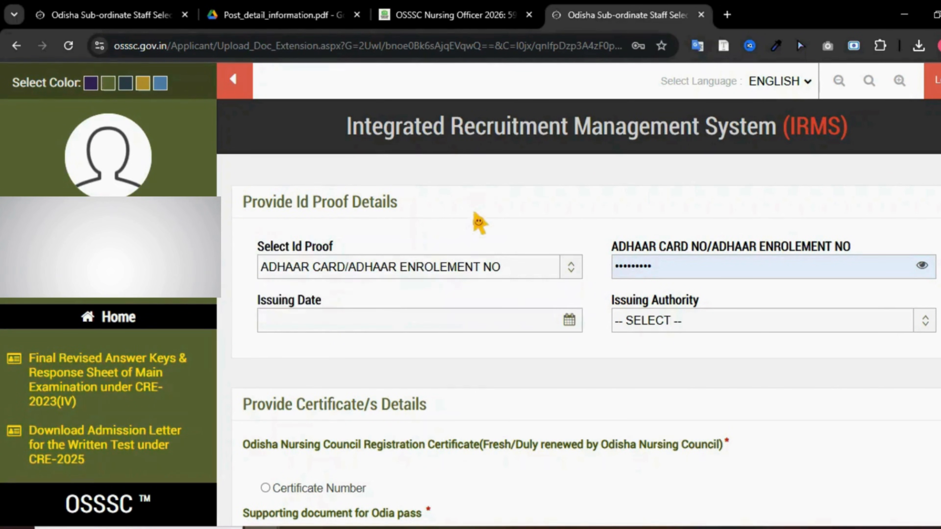
{"action": "left_click_drag", "start_coordinate": [620, 247], "coordinate": [863, 243]}
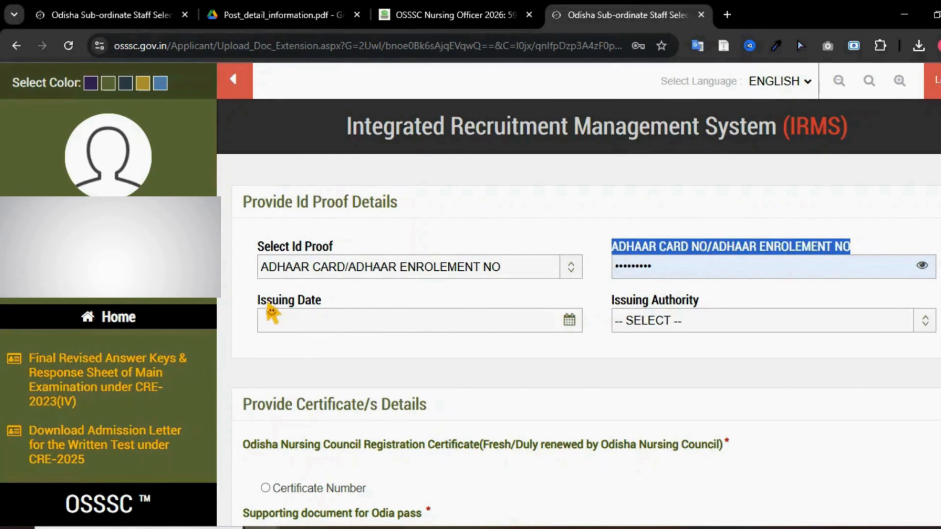
{"action": "left_click_drag", "start_coordinate": [267, 301], "coordinate": [340, 301]}
{"action": "left_click_drag", "start_coordinate": [613, 303], "coordinate": [688, 317]}
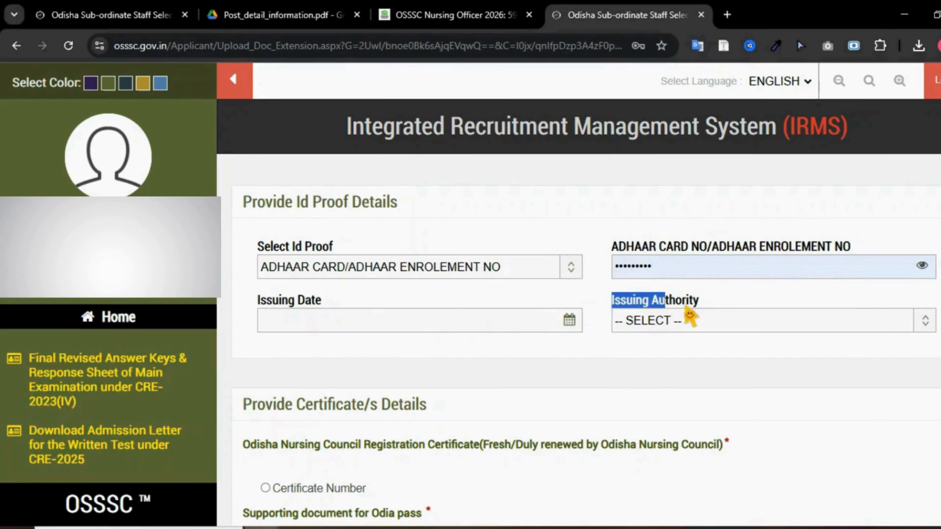
{"action": "left_click", "coordinate": [689, 319]}
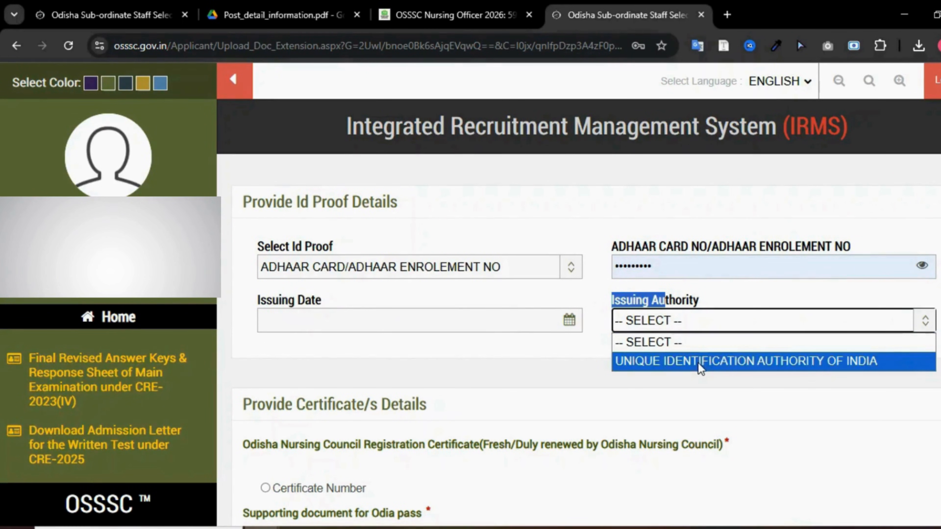
{"action": "left_click", "coordinate": [643, 421]}
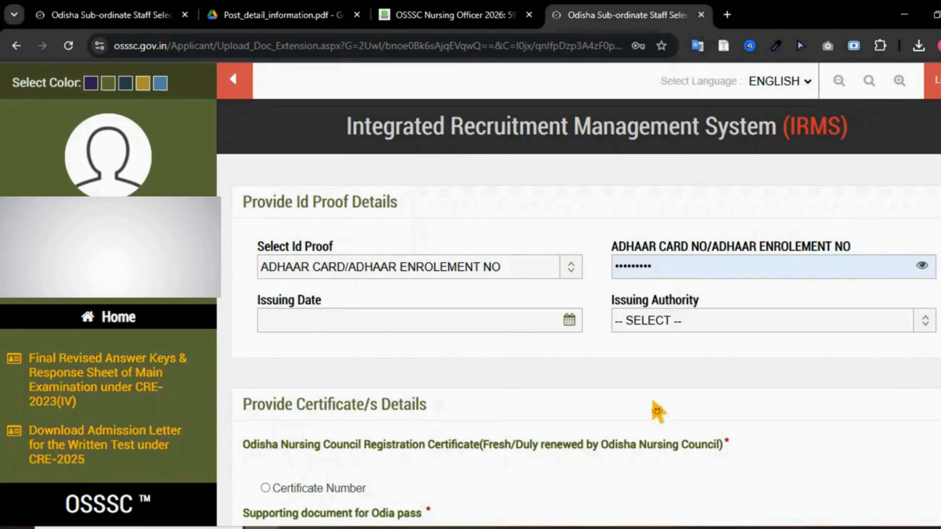
Step: Highlight the renewal note of the Odisha Nursing Council Registration Certificate and select its Certificate Number option
{"action": "scroll", "coordinate": [654, 412], "scroll_direction": "down", "scroll_amount": 8}
{"action": "scroll", "coordinate": [653, 411], "scroll_direction": "up", "scroll_amount": 2}
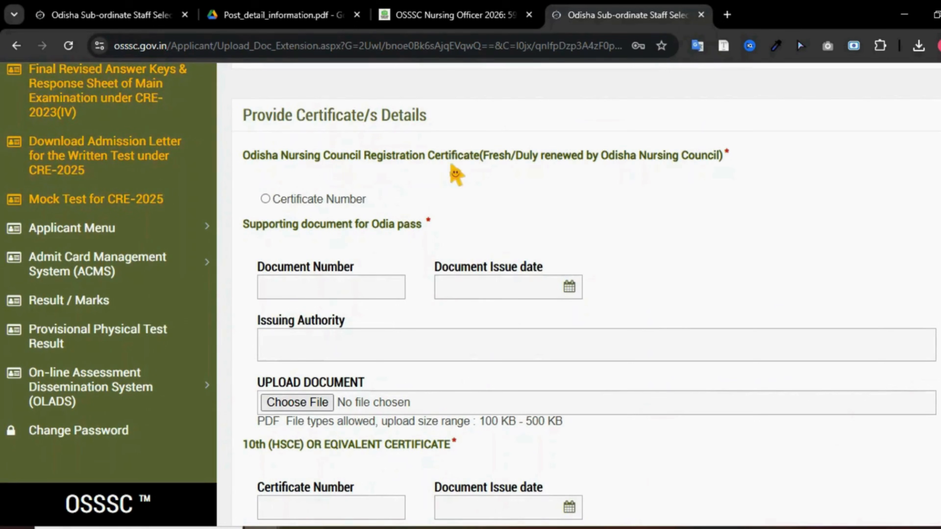
{"action": "left_click_drag", "start_coordinate": [488, 159], "coordinate": [719, 162]}
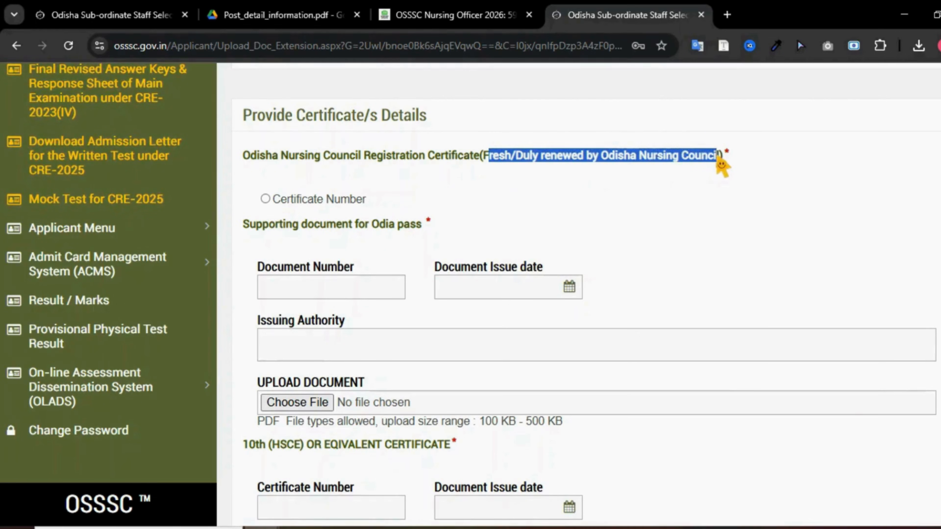
{"action": "left_click", "coordinate": [265, 199]}
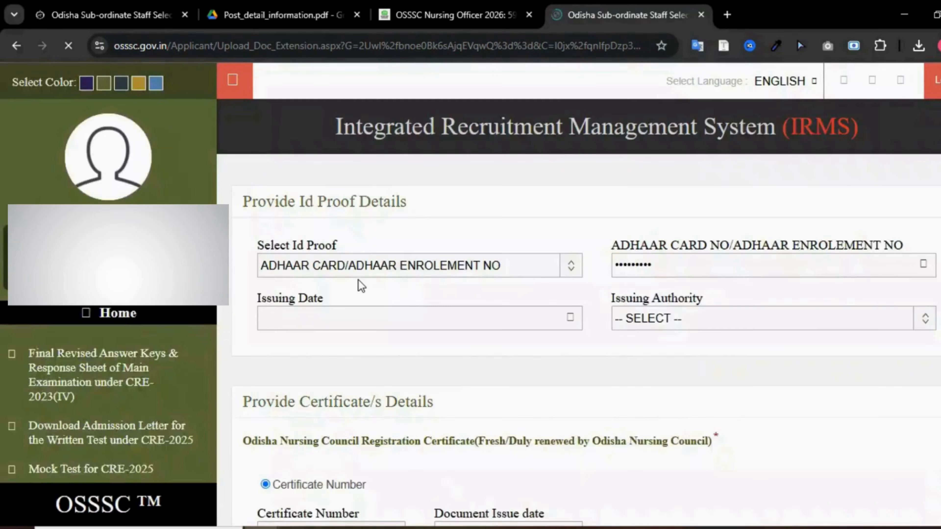
Step: Examine the Nursing Council certificate's number, issue date, issuing authority and upload fields, including the allowed file type and size
{"action": "scroll", "coordinate": [358, 280], "scroll_direction": "down", "scroll_amount": 5}
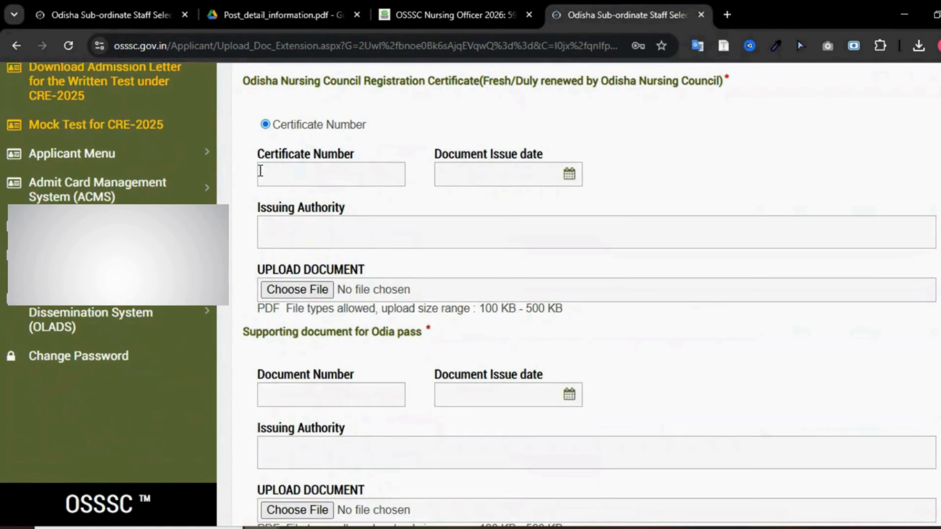
{"action": "left_click_drag", "start_coordinate": [272, 154], "coordinate": [355, 154]}
{"action": "left_click_drag", "start_coordinate": [456, 155], "coordinate": [556, 169]}
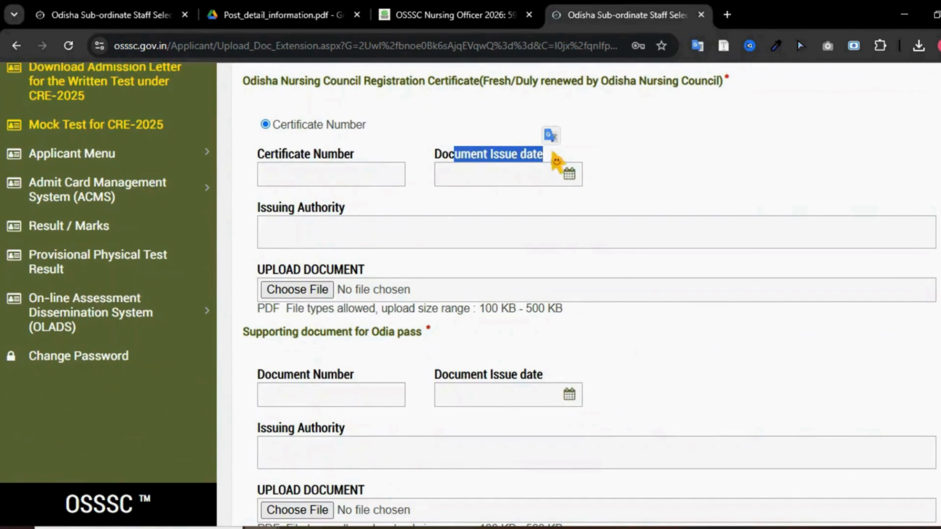
{"action": "left_click_drag", "start_coordinate": [258, 211], "coordinate": [384, 227]}
{"action": "left_click", "coordinate": [384, 226]}
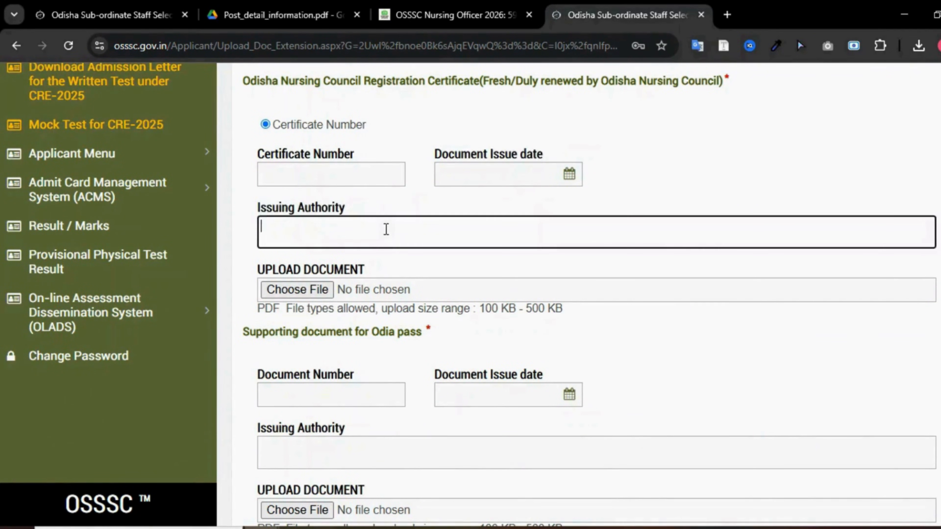
{"action": "left_click_drag", "start_coordinate": [259, 271], "coordinate": [365, 275]}
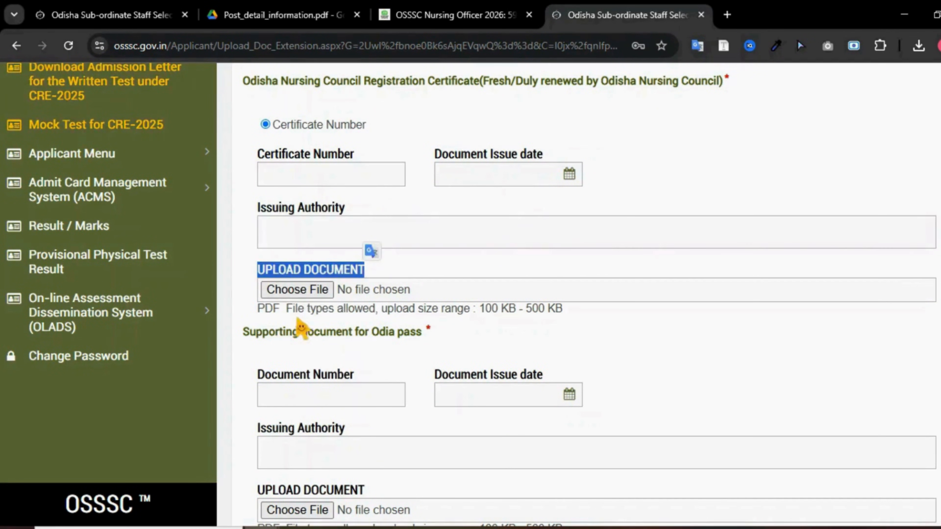
{"action": "left_click_drag", "start_coordinate": [258, 308], "coordinate": [279, 316]}
{"action": "left_click_drag", "start_coordinate": [359, 309], "coordinate": [562, 312]}
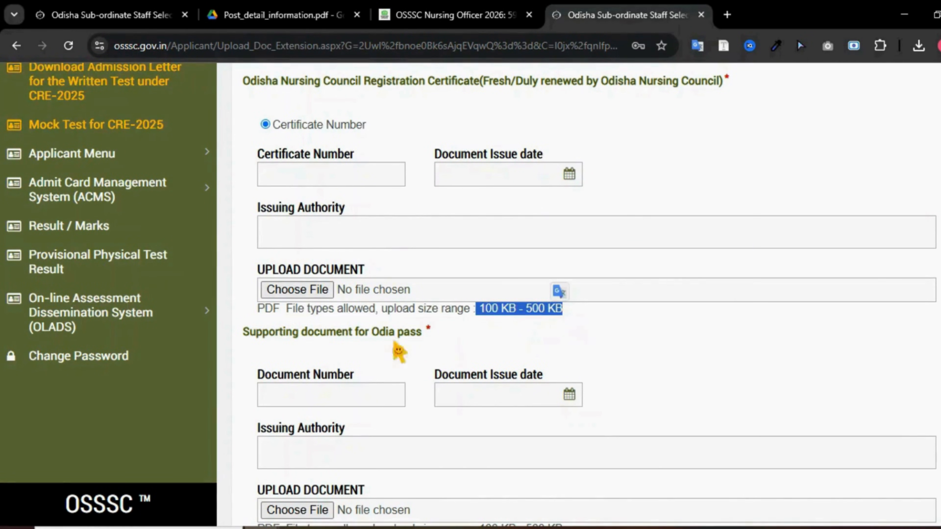
Step: Examine the Odia pass supporting document's number, issue date, issuing authority and upload requirements
{"action": "scroll", "coordinate": [307, 357], "scroll_direction": "down", "scroll_amount": 3}
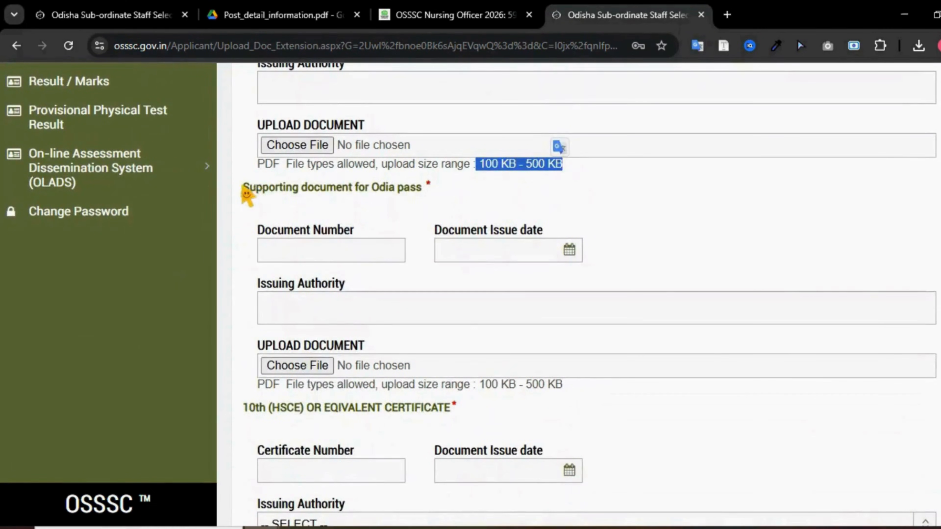
{"action": "left_click_drag", "start_coordinate": [243, 187], "coordinate": [429, 187]}
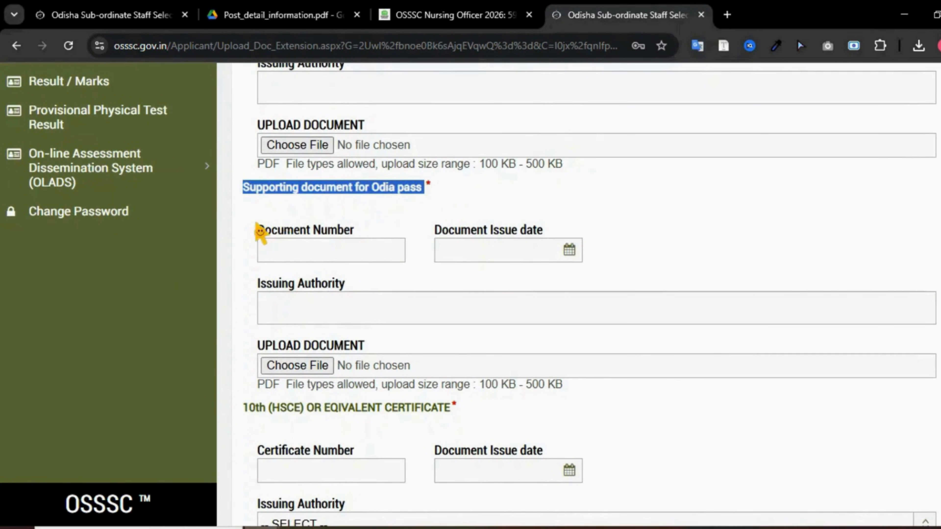
{"action": "left_click_drag", "start_coordinate": [258, 230], "coordinate": [354, 231]}
{"action": "left_click_drag", "start_coordinate": [435, 230], "coordinate": [552, 233]}
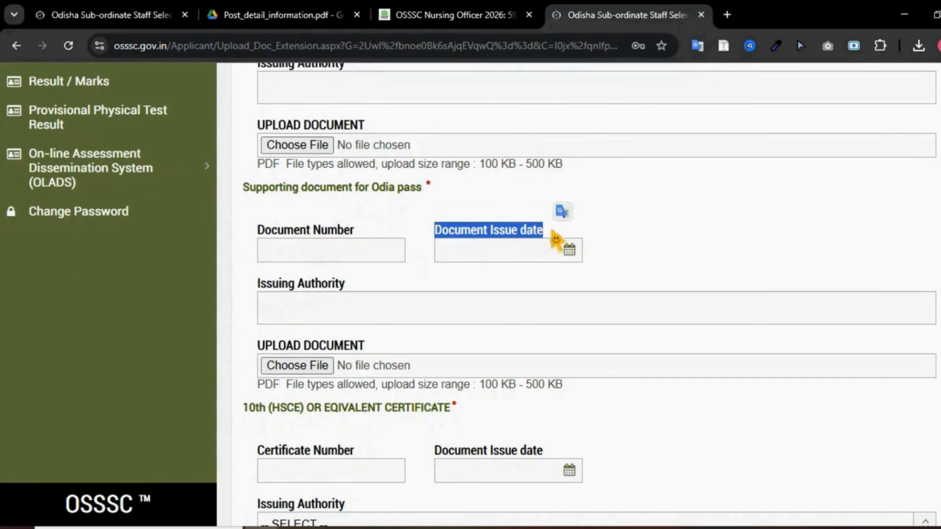
{"action": "left_click_drag", "start_coordinate": [260, 286], "coordinate": [382, 295]}
{"action": "scroll", "coordinate": [356, 299], "scroll_direction": "down", "scroll_amount": 2}
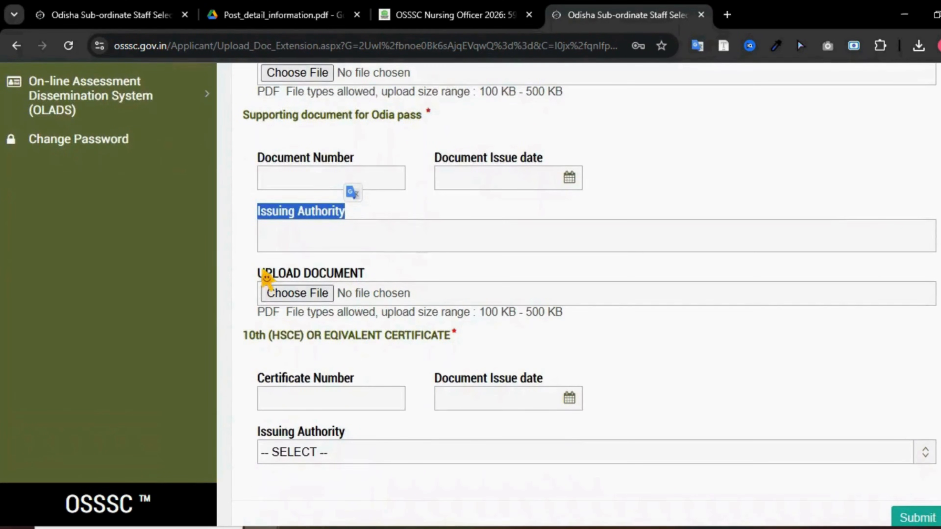
{"action": "left_click_drag", "start_coordinate": [266, 277], "coordinate": [350, 276]}
{"action": "left_click_drag", "start_coordinate": [260, 312], "coordinate": [564, 313]}
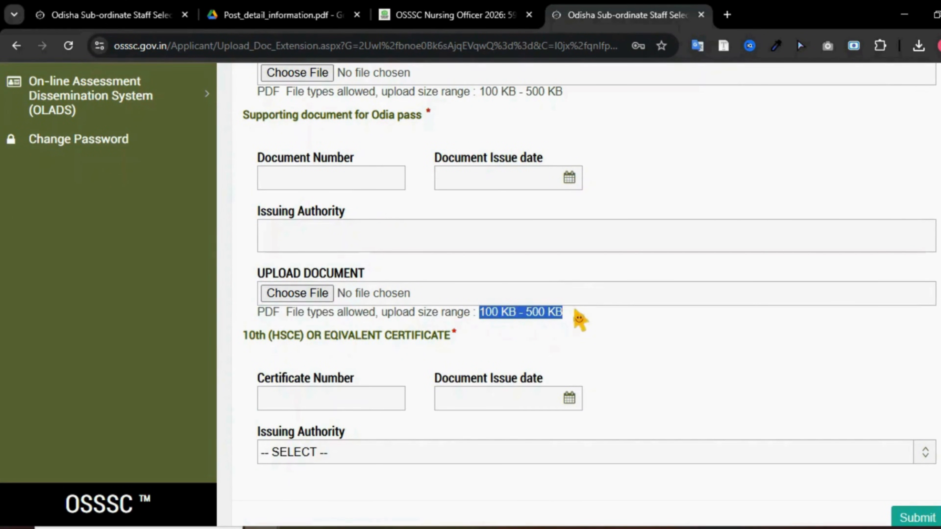
Step: Examine the 10th (HSCE) or equivalent certificate fields and the list of education boards offered as issuing authority
{"action": "scroll", "coordinate": [303, 361], "scroll_direction": "down", "scroll_amount": 2}
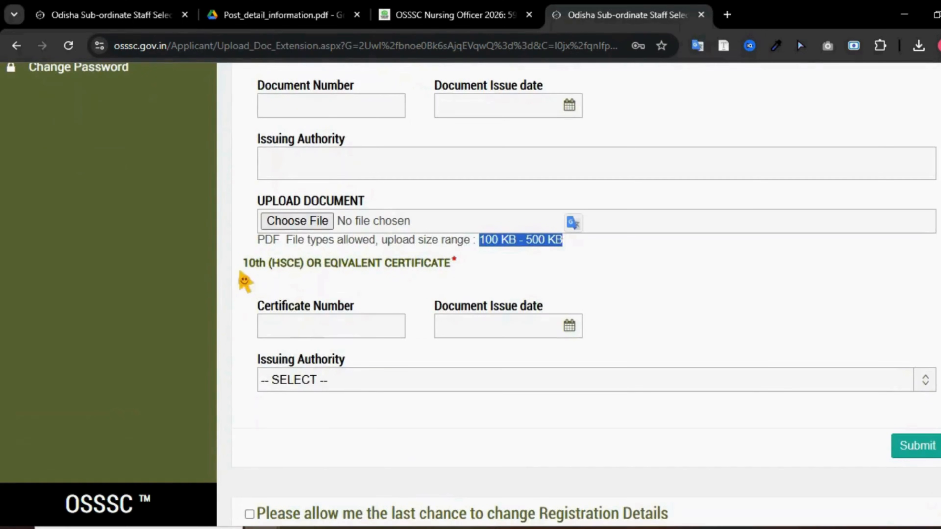
{"action": "left_click_drag", "start_coordinate": [243, 263], "coordinate": [414, 293]}
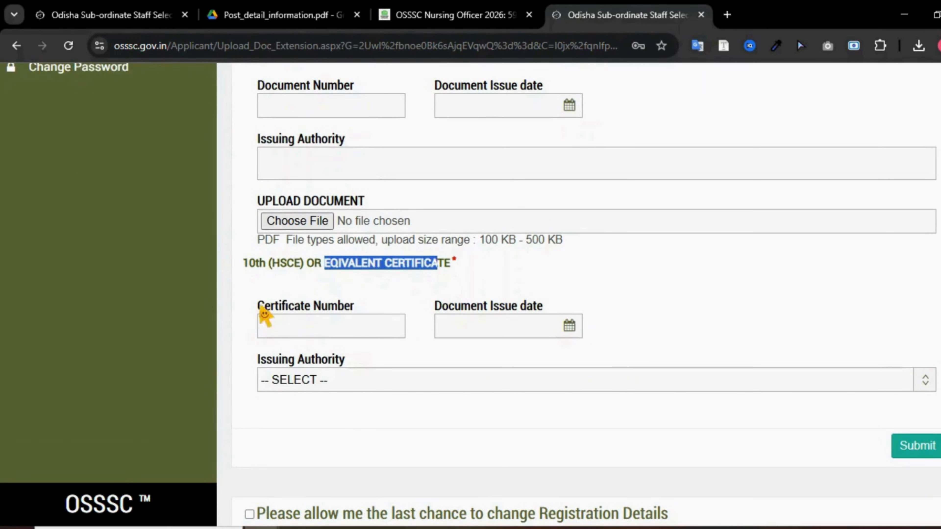
{"action": "left_click_drag", "start_coordinate": [260, 307], "coordinate": [355, 308]}
{"action": "left_click_drag", "start_coordinate": [434, 306], "coordinate": [543, 308]}
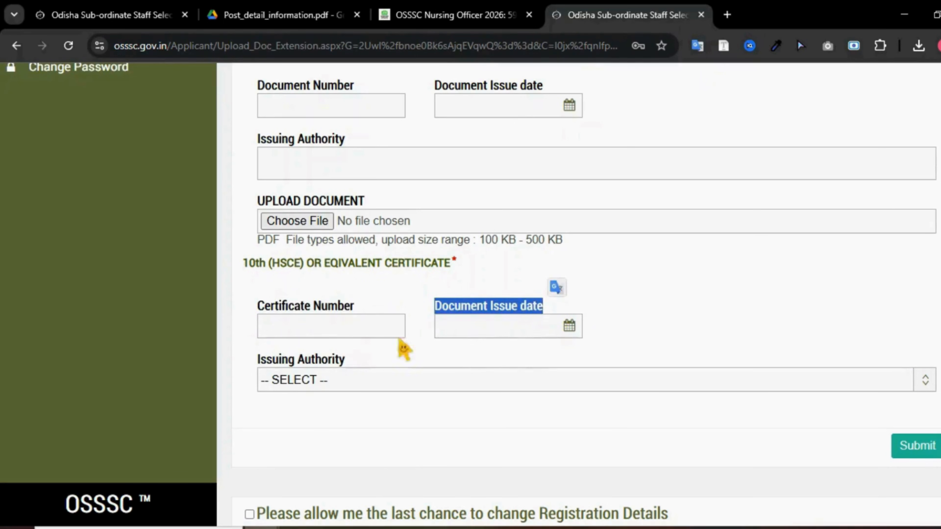
{"action": "left_click_drag", "start_coordinate": [255, 361], "coordinate": [339, 377]}
{"action": "left_click", "coordinate": [361, 384]}
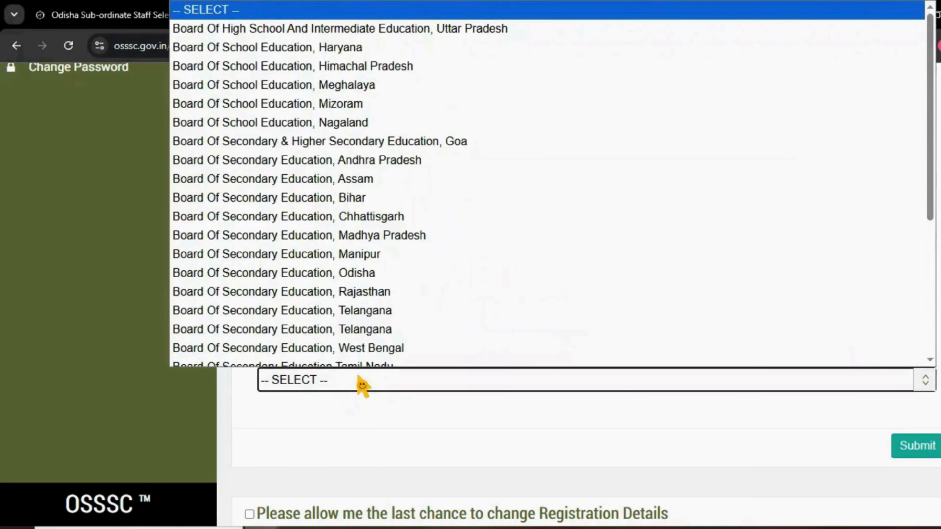
{"action": "left_click", "coordinate": [361, 378]}
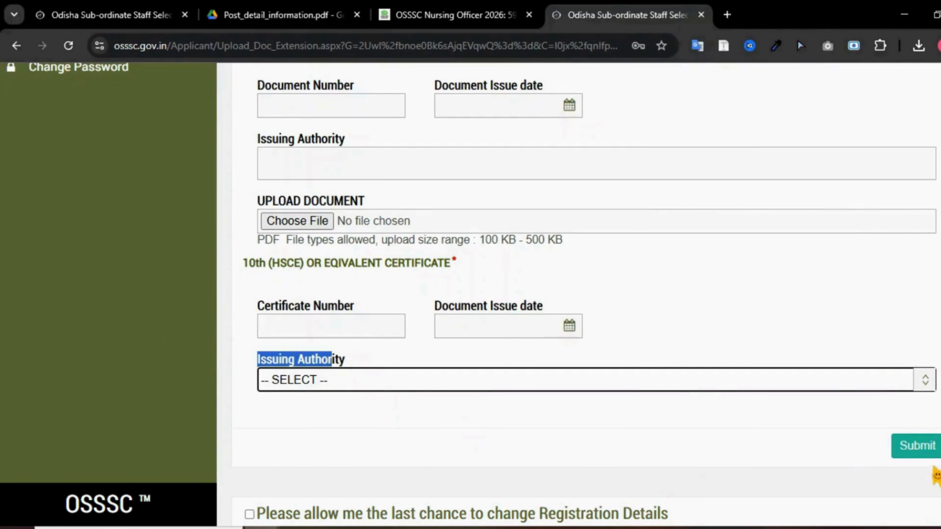
Step: Submit the document details and highlight the Payment Details and Document Details items in the application checklist
{"action": "left_click", "coordinate": [924, 456]}
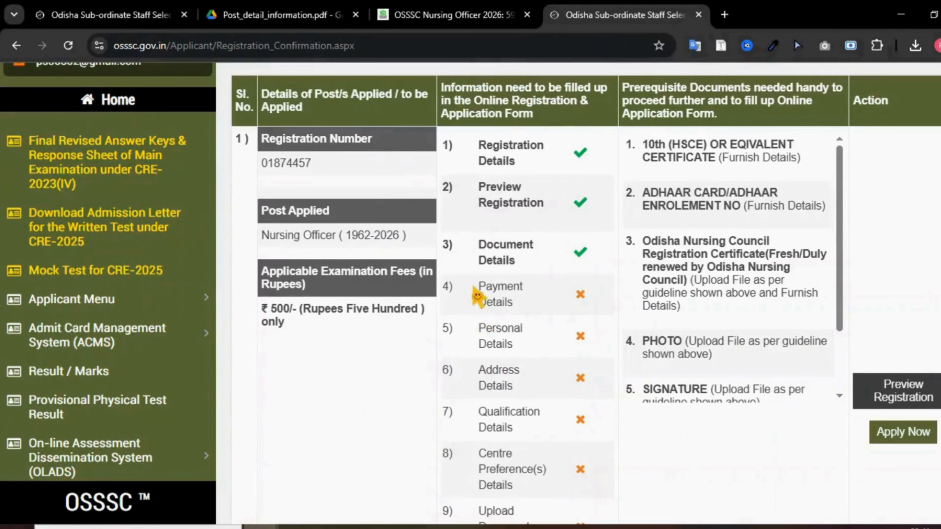
{"action": "left_click_drag", "start_coordinate": [478, 293], "coordinate": [519, 306]}
{"action": "left_click_drag", "start_coordinate": [481, 251], "coordinate": [519, 264]}
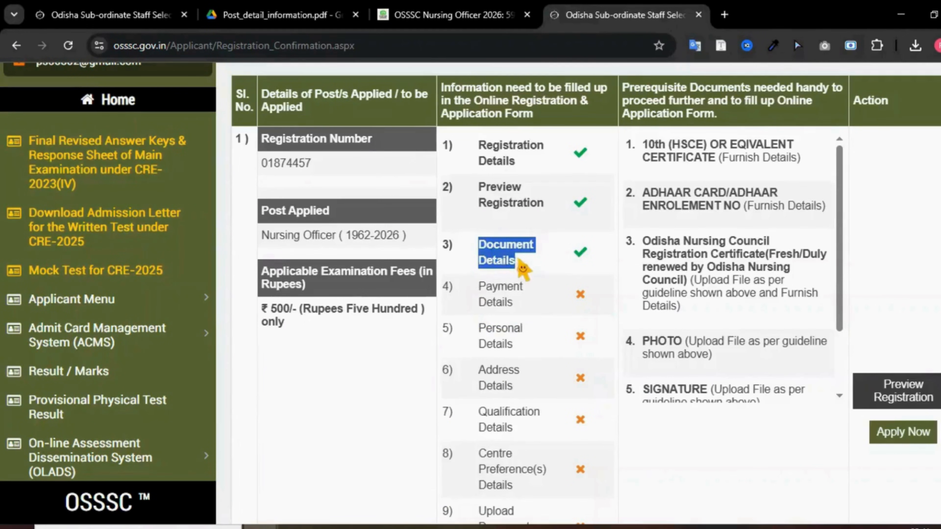
{"action": "left_click", "coordinate": [788, 463]}
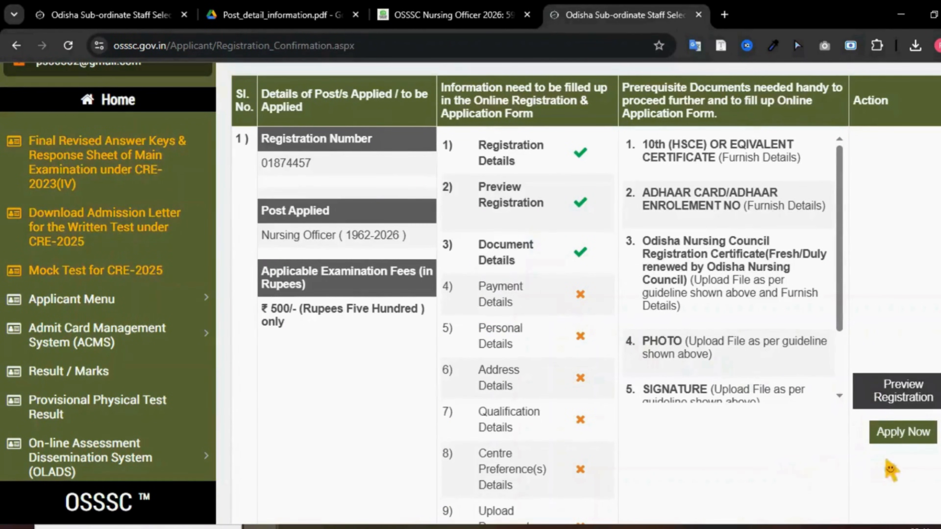
Step: Start the application for the Nursing Officer post from the registration summary and confirm the operation
{"action": "scroll", "coordinate": [475, 319], "scroll_direction": "down", "scroll_amount": 2}
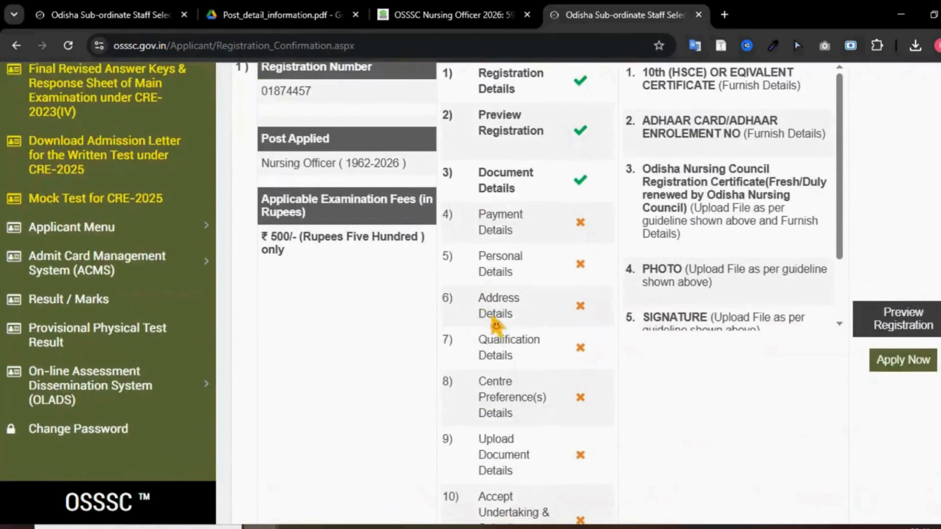
{"action": "left_click", "coordinate": [895, 360]}
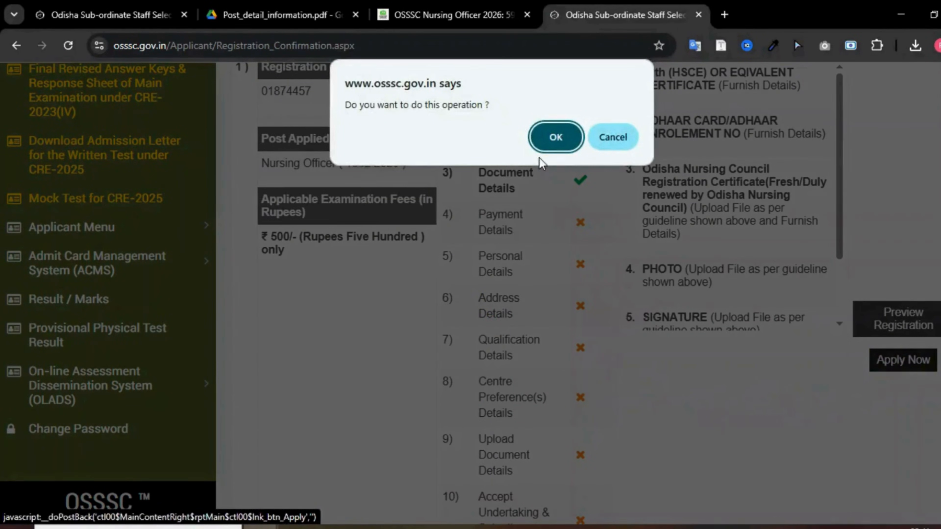
{"action": "left_click", "coordinate": [554, 149]}
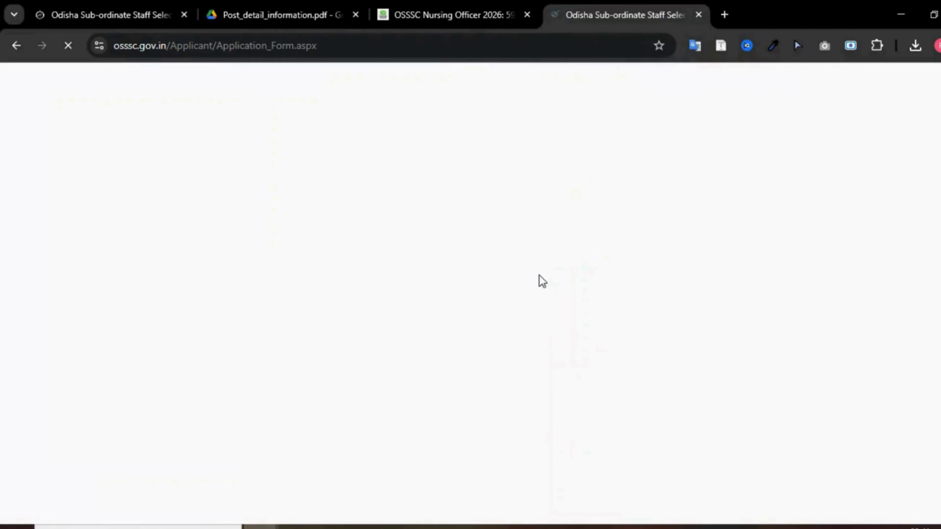
Step: Review the registration details on the application form, including the posting preferences and language passing standard, down to the mandatory personal fields
{"action": "scroll", "coordinate": [543, 282], "scroll_direction": "down", "scroll_amount": 3}
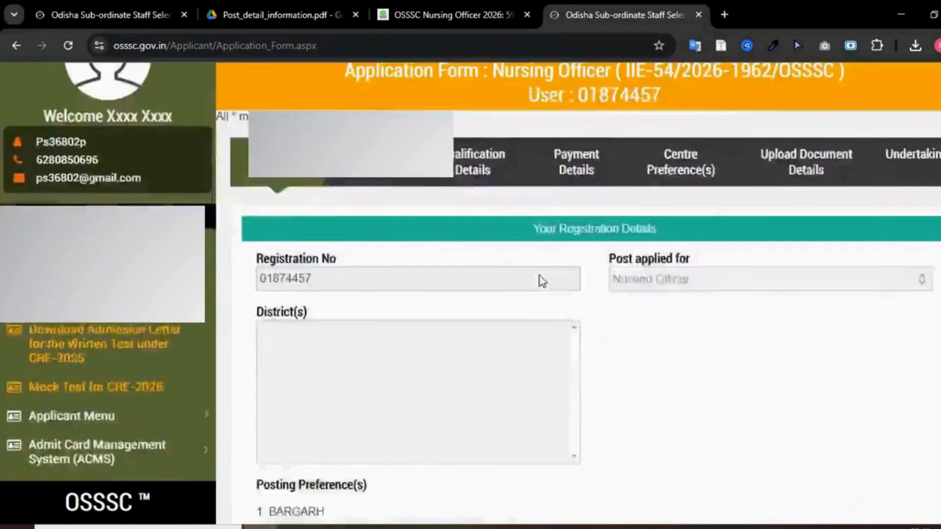
{"action": "scroll", "coordinate": [543, 282], "scroll_direction": "down", "scroll_amount": 3}
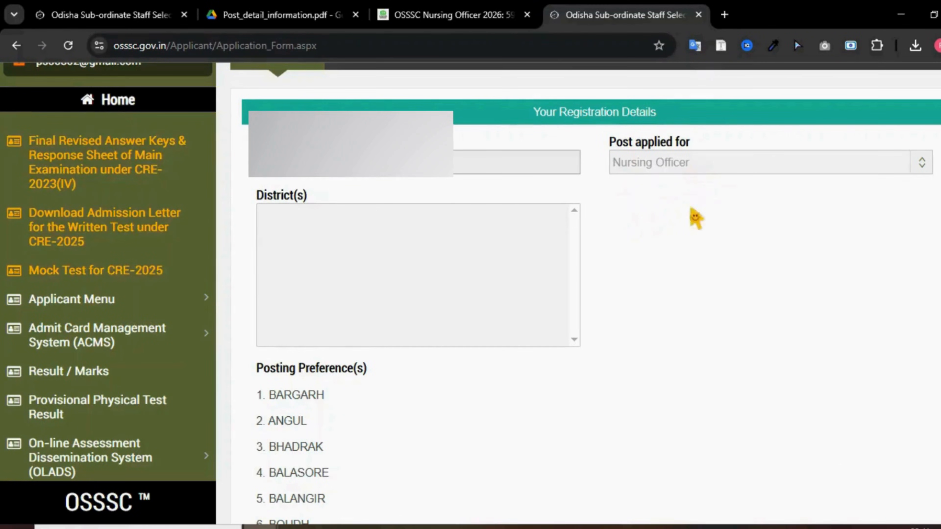
{"action": "scroll", "coordinate": [350, 281], "scroll_direction": "down", "scroll_amount": 2}
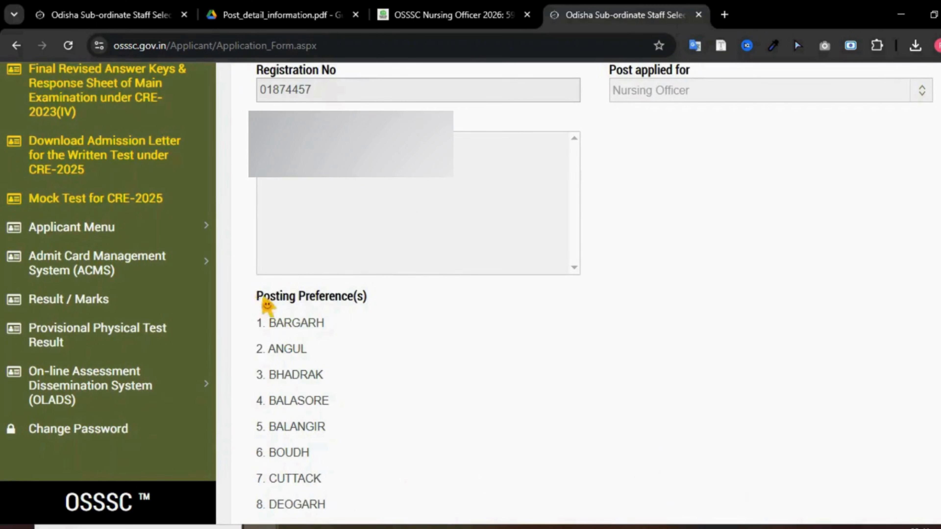
{"action": "left_click_drag", "start_coordinate": [267, 309], "coordinate": [371, 308]}
{"action": "scroll", "coordinate": [357, 364], "scroll_direction": "down", "scroll_amount": 8}
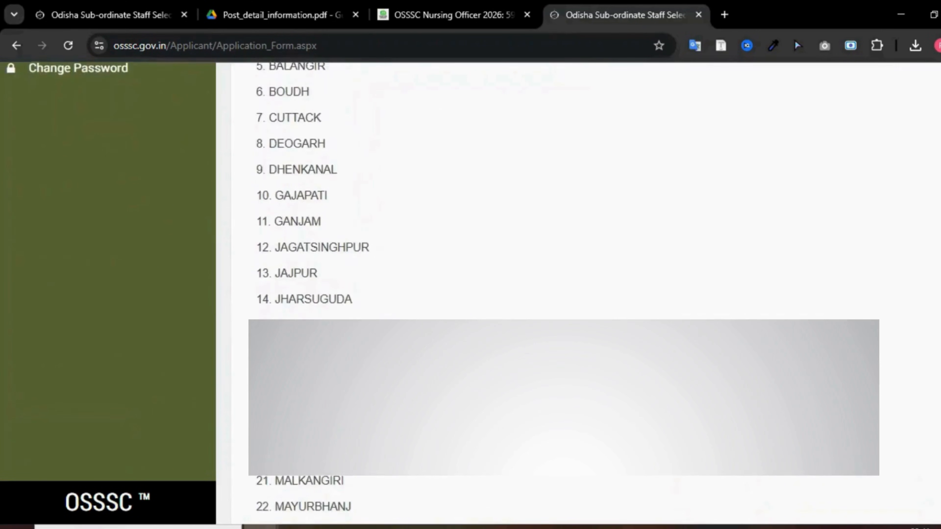
{"action": "scroll", "coordinate": [556, 297], "scroll_direction": "down", "scroll_amount": 11}
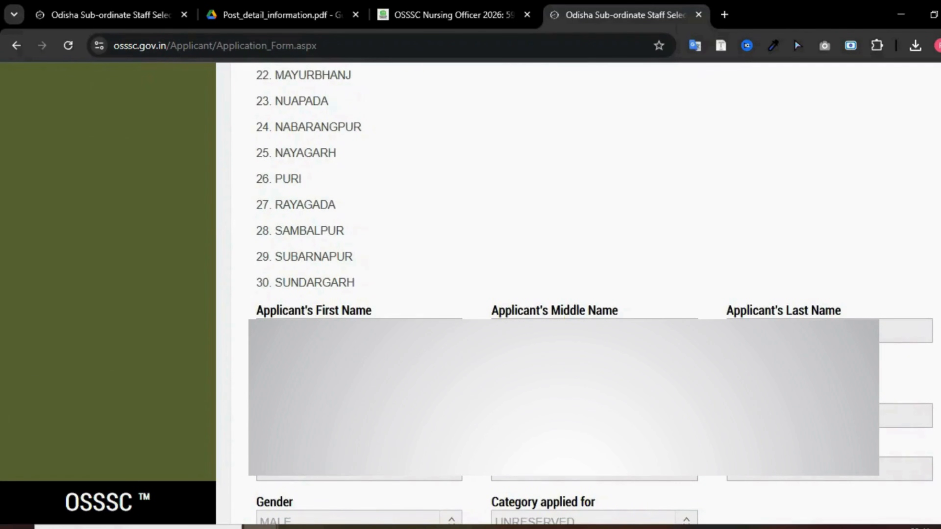
{"action": "scroll", "coordinate": [882, 332], "scroll_direction": "down", "scroll_amount": 15}
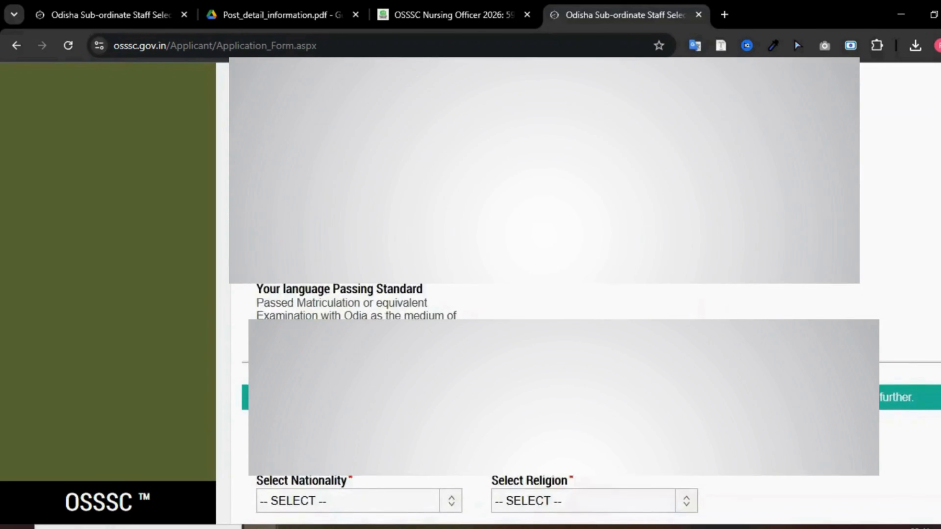
{"action": "scroll", "coordinate": [585, 292], "scroll_direction": "down", "scroll_amount": 1}
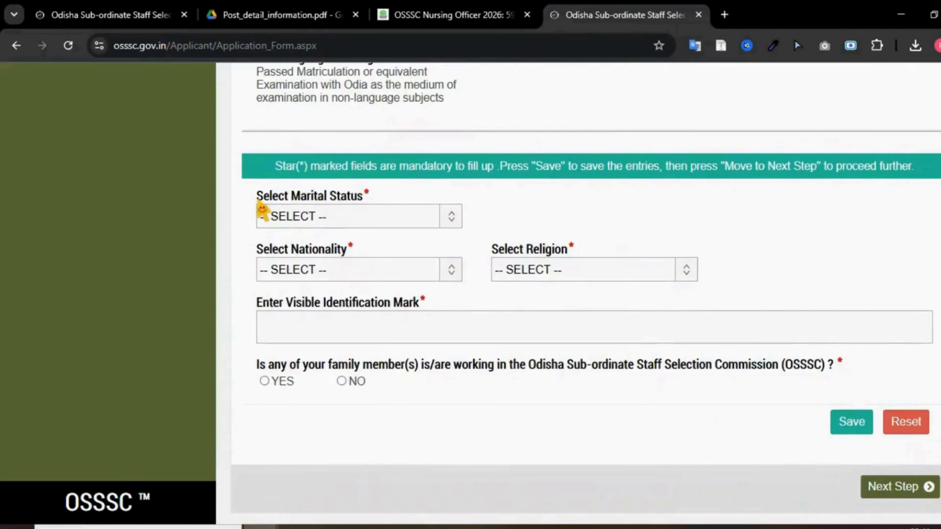
Step: Set the marital status to UNMARRIED and the religion to HINDUISM in the personal details
{"action": "left_click_drag", "start_coordinate": [257, 196], "coordinate": [375, 207]}
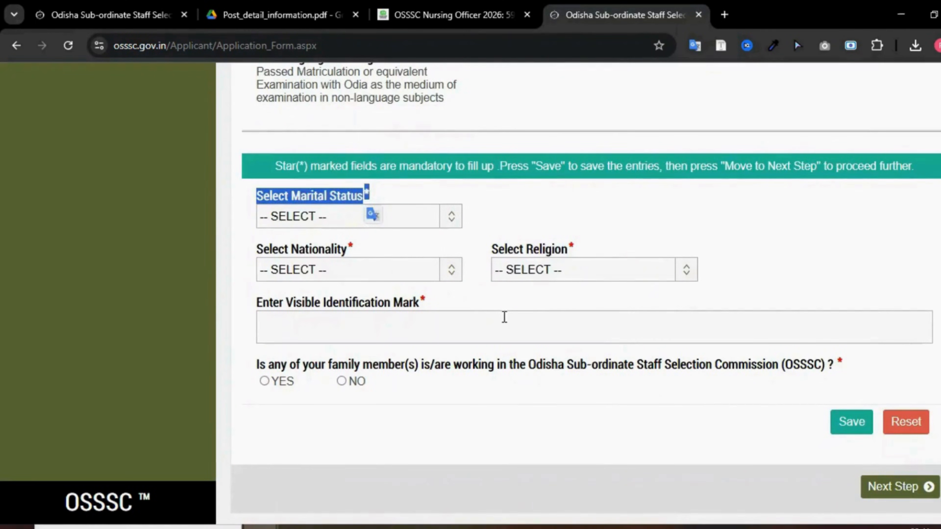
{"action": "scroll", "coordinate": [498, 314], "scroll_direction": "up", "scroll_amount": 1}
{"action": "scroll", "coordinate": [491, 318], "scroll_direction": "down", "scroll_amount": 1}
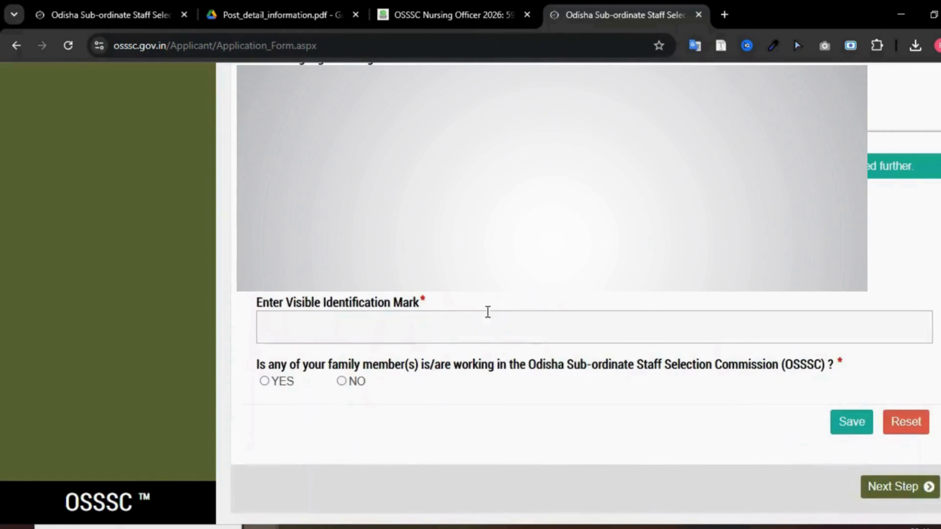
{"action": "left_click", "coordinate": [317, 223]}
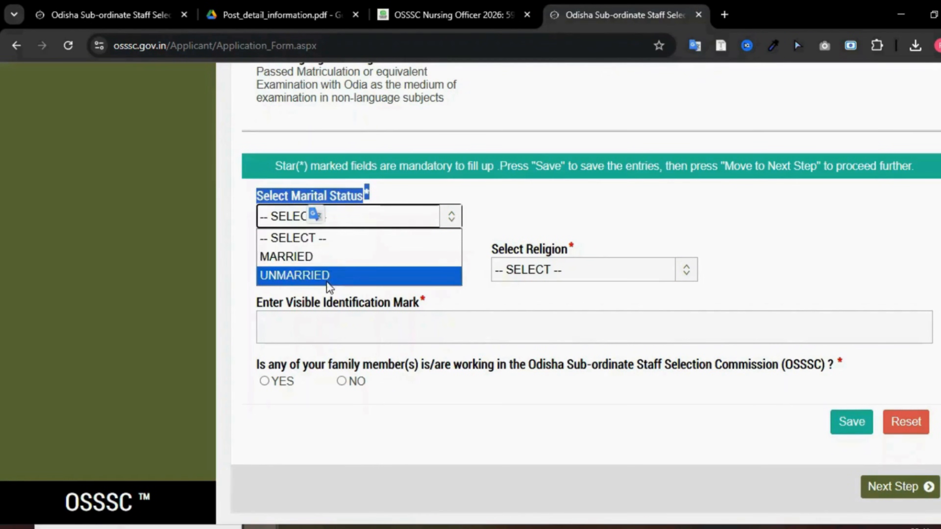
{"action": "left_click", "coordinate": [321, 275]}
{"action": "left_click", "coordinate": [581, 272]}
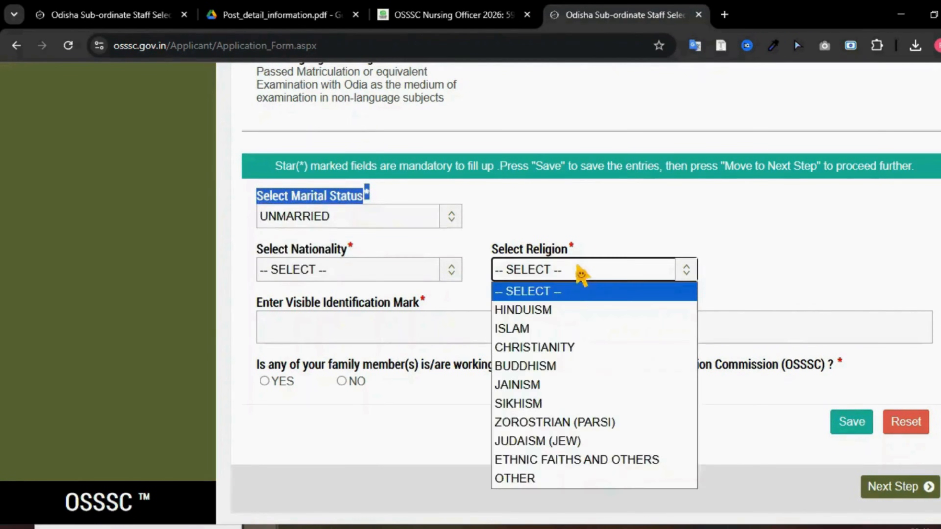
{"action": "left_click", "coordinate": [559, 315]}
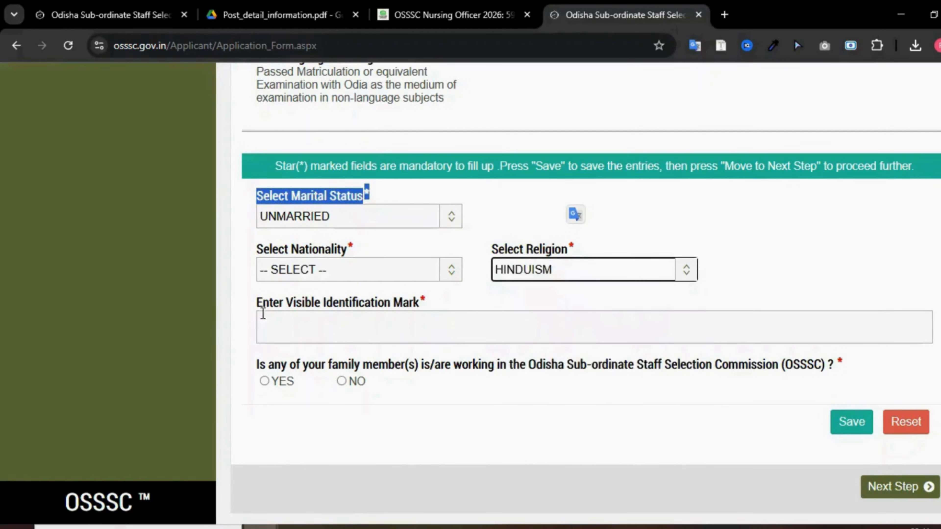
Step: Examine the visible identification mark field and the question about family members working in the Odisha Sub-ordinate Staff Selection Commission
{"action": "left_click_drag", "start_coordinate": [264, 307], "coordinate": [422, 310]}
{"action": "left_click", "coordinate": [351, 329]}
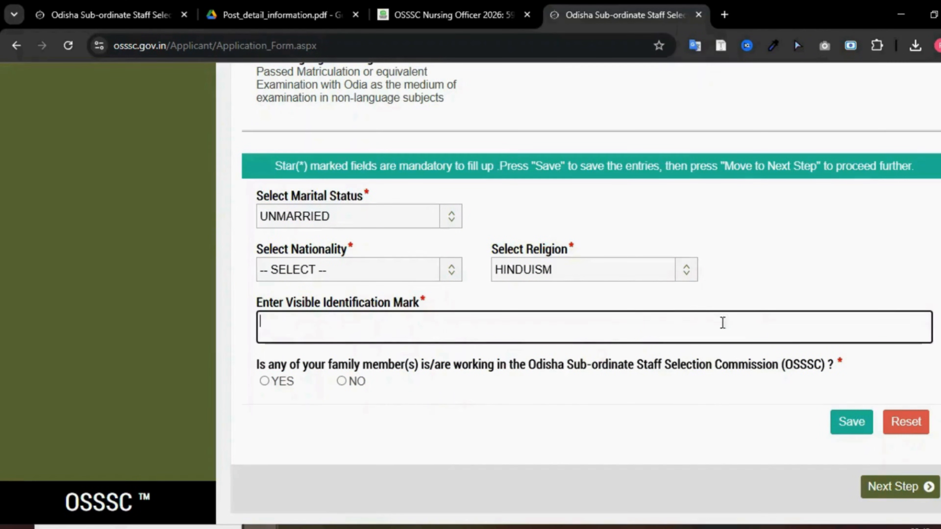
{"action": "left_click_drag", "start_coordinate": [276, 367], "coordinate": [361, 369]}
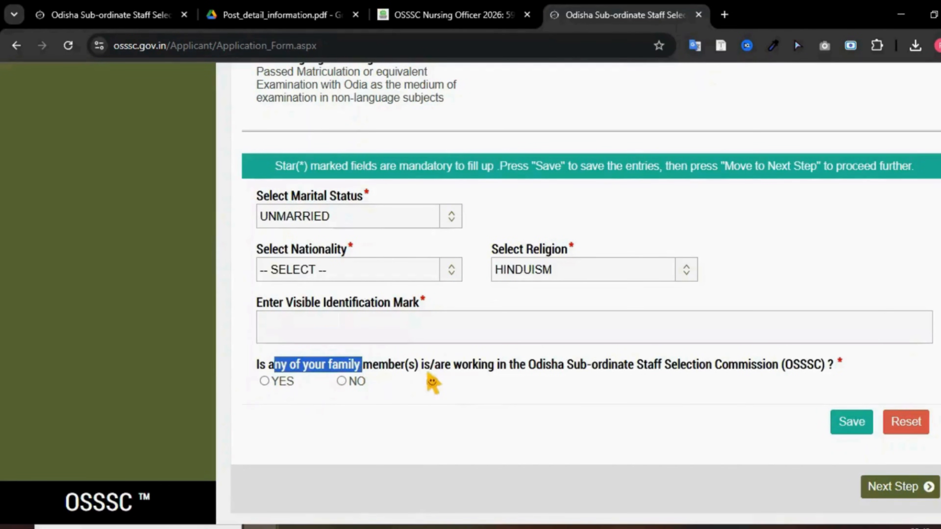
{"action": "left_click_drag", "start_coordinate": [471, 367], "coordinate": [757, 374]}
{"action": "left_click", "coordinate": [557, 370]}
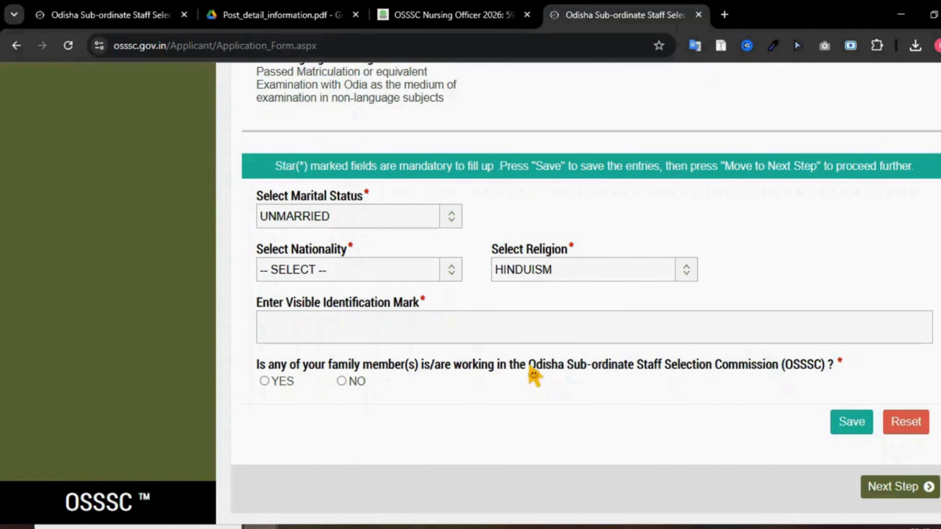
{"action": "left_click_drag", "start_coordinate": [566, 370], "coordinate": [772, 368]}
Step: Answer YES to the OSSSC family member question and examine the employee name and designation fields
{"action": "left_click", "coordinate": [264, 382]}
{"action": "scroll", "coordinate": [408, 409], "scroll_direction": "down", "scroll_amount": 2}
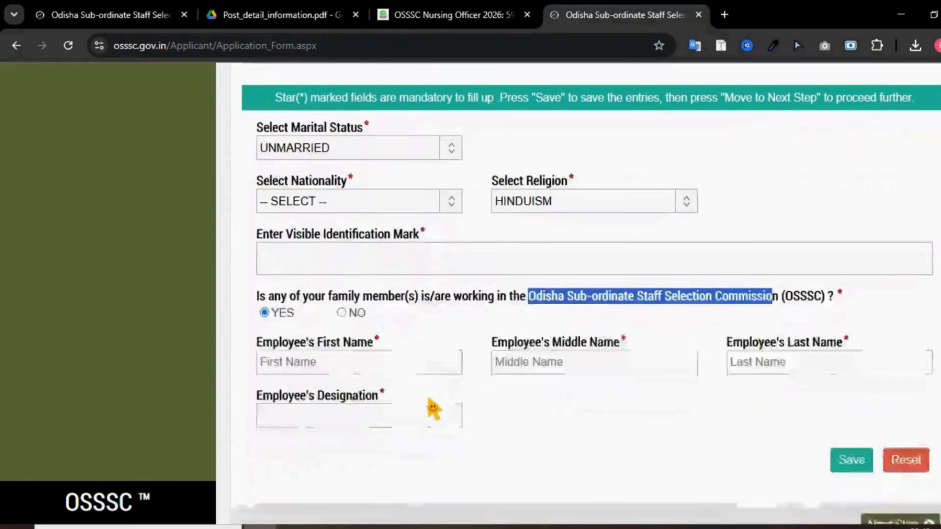
{"action": "left_click_drag", "start_coordinate": [261, 344], "coordinate": [437, 349]}
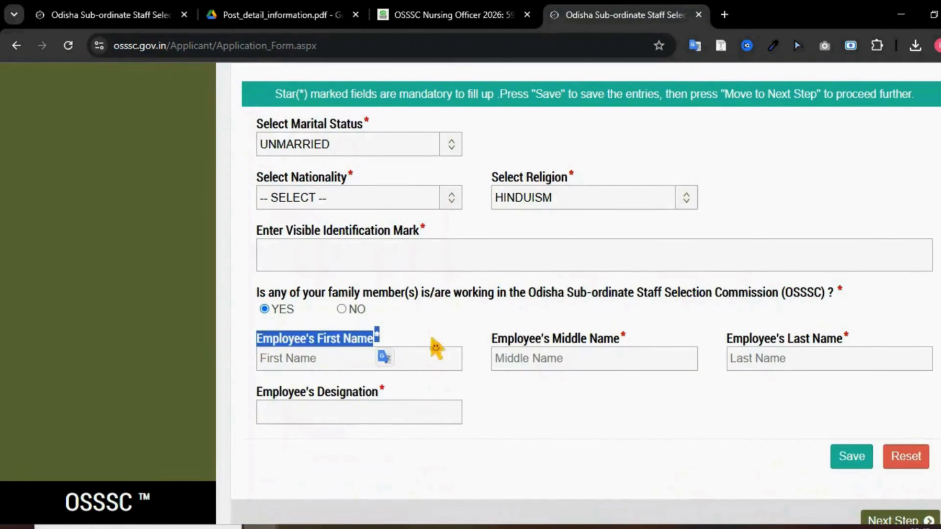
{"action": "left_click_drag", "start_coordinate": [498, 338], "coordinate": [682, 350]}
{"action": "left_click_drag", "start_coordinate": [760, 347], "coordinate": [848, 341]}
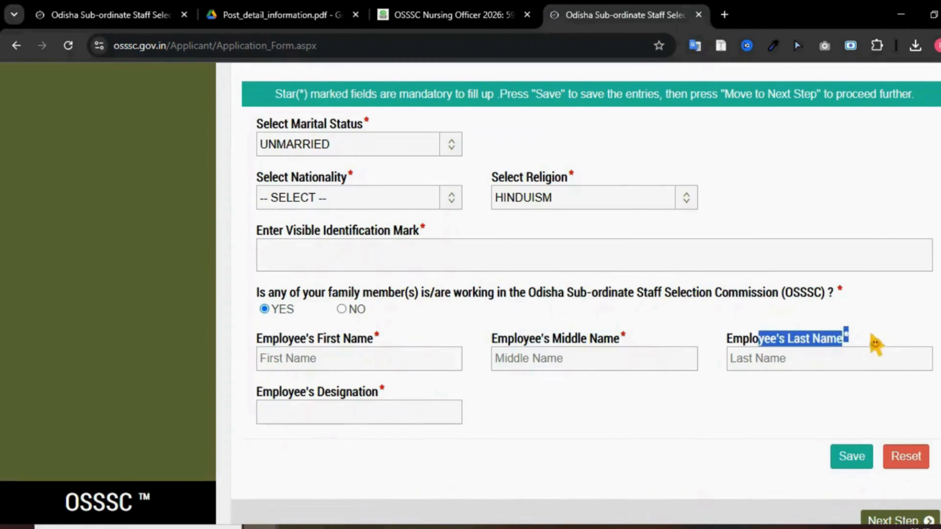
{"action": "left_click_drag", "start_coordinate": [262, 395], "coordinate": [480, 398]}
{"action": "left_click", "coordinate": [482, 400]}
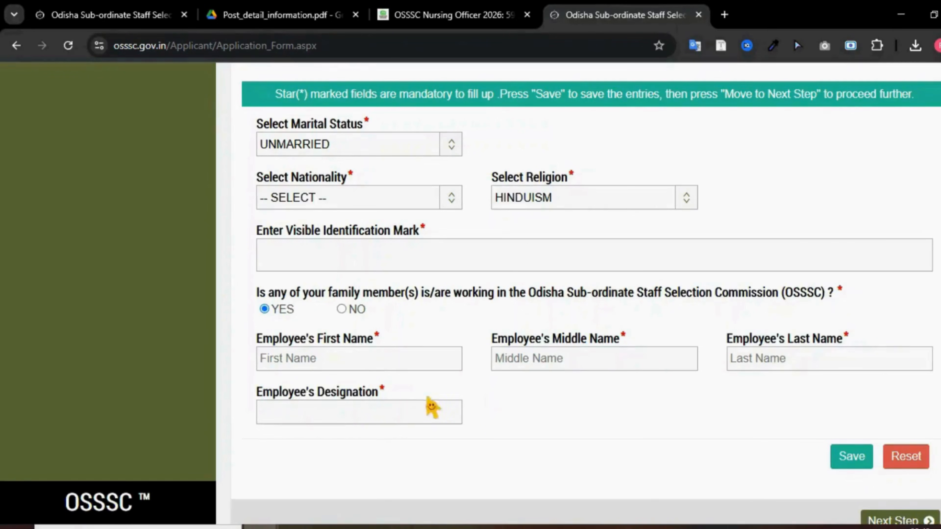
Step: Answer NO to the OSSSC family member question and save the personal details
{"action": "left_click", "coordinate": [341, 310]}
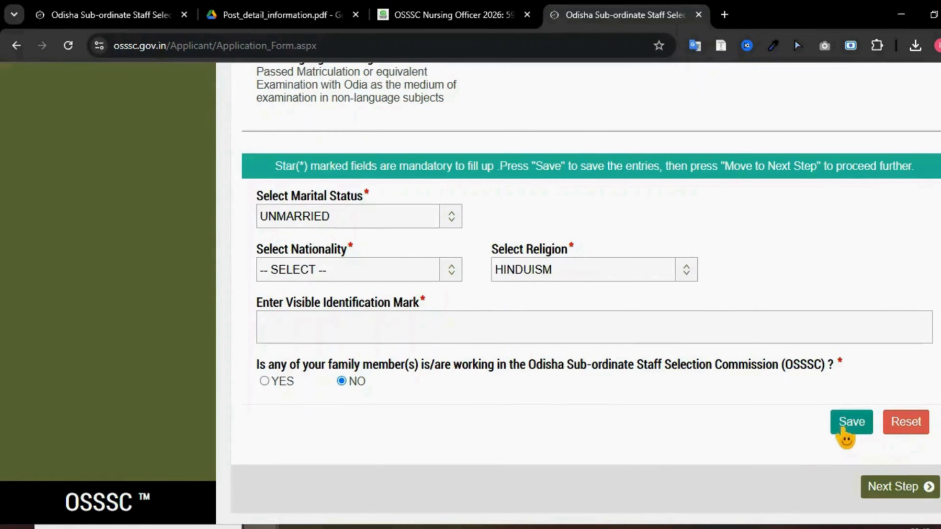
{"action": "left_click", "coordinate": [843, 430]}
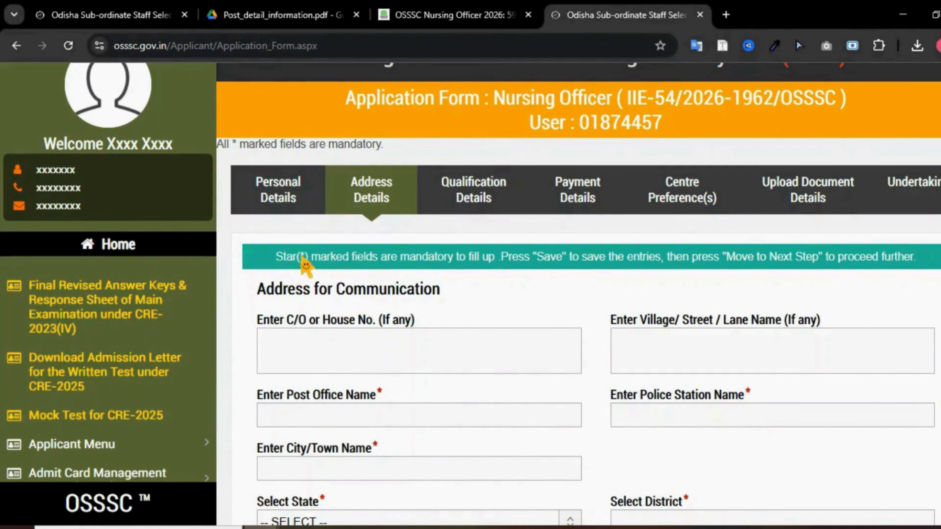
Step: Examine the mandatory-field marker and the house number and village or street fields of the address for communication
{"action": "left_click_drag", "start_coordinate": [302, 257], "coordinate": [307, 259]}
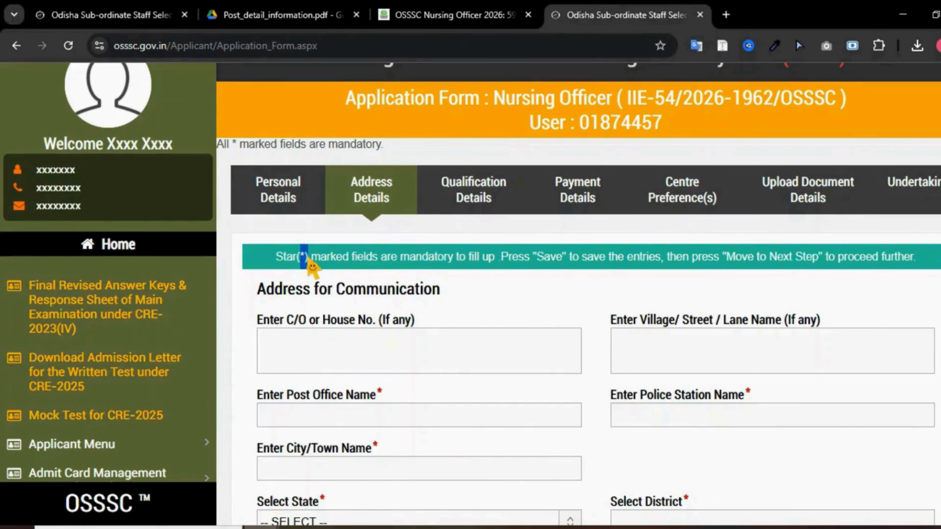
{"action": "scroll", "coordinate": [311, 265], "scroll_direction": "down", "scroll_amount": 2}
{"action": "left_click_drag", "start_coordinate": [259, 218], "coordinate": [446, 223]}
{"action": "left_click_drag", "start_coordinate": [258, 248], "coordinate": [316, 251]}
{"action": "left_click", "coordinate": [351, 247]}
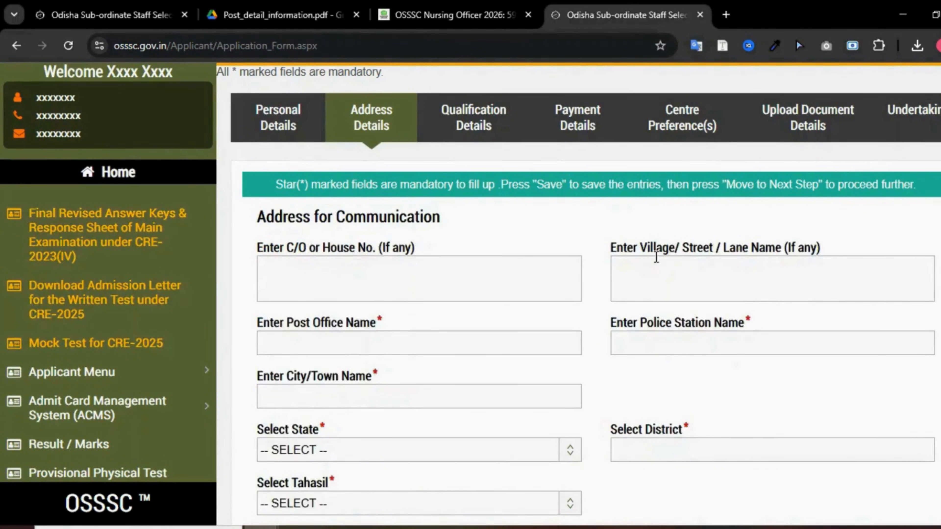
{"action": "left_click_drag", "start_coordinate": [657, 257], "coordinate": [781, 254]}
{"action": "left_click", "coordinate": [659, 290]}
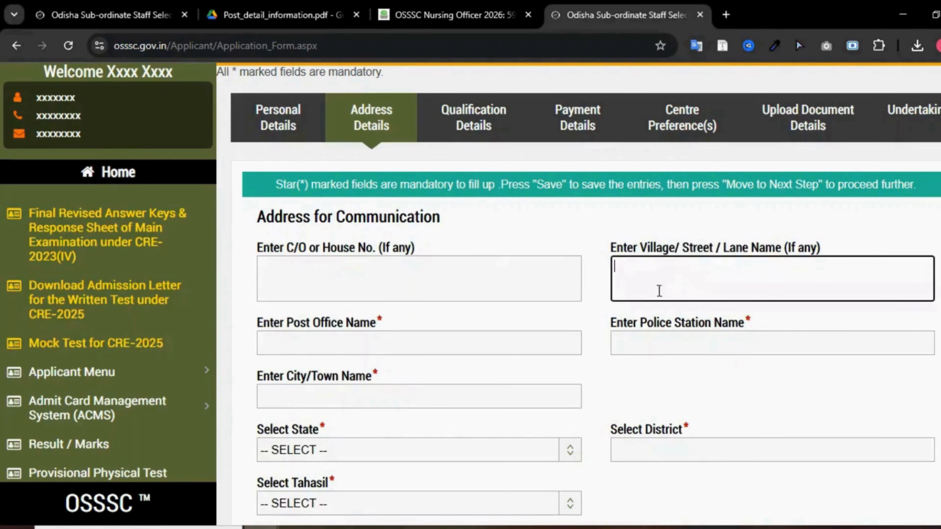
Step: Examine the post office, police station and city or town name fields of the address for communication
{"action": "left_click_drag", "start_coordinate": [262, 322], "coordinate": [378, 327]}
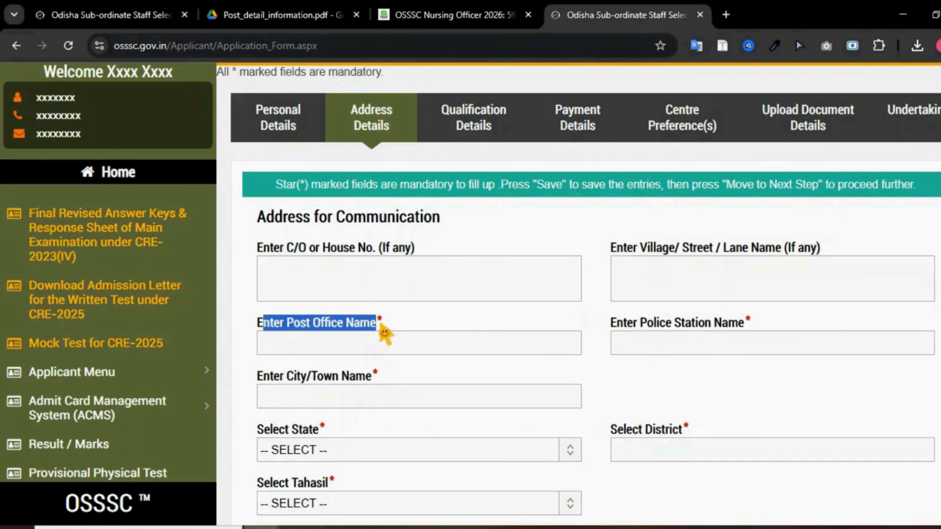
{"action": "left_click", "coordinate": [335, 342]}
{"action": "left_click_drag", "start_coordinate": [622, 323], "coordinate": [743, 325]}
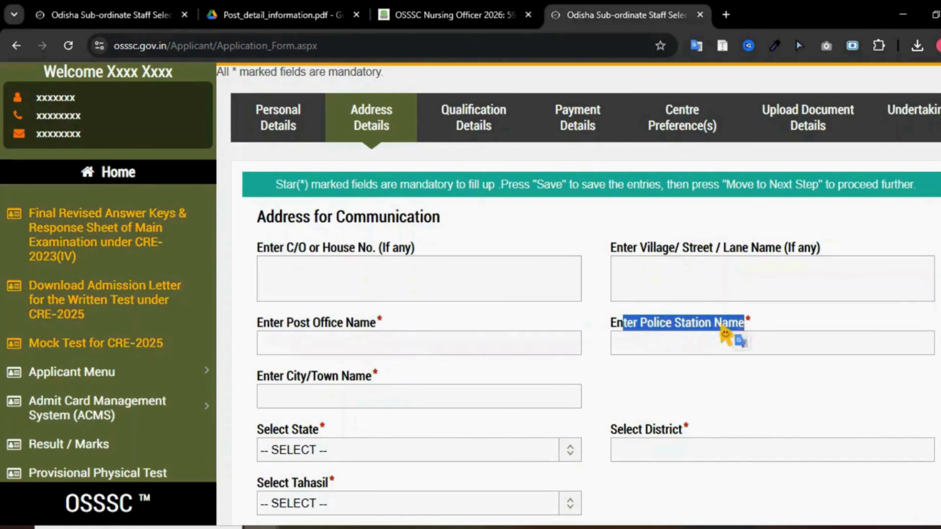
{"action": "scroll", "coordinate": [724, 334], "scroll_direction": "down", "scroll_amount": 3}
{"action": "left_click", "coordinate": [682, 200]}
{"action": "left_click_drag", "start_coordinate": [271, 232], "coordinate": [374, 238]}
{"action": "left_click", "coordinate": [310, 256]}
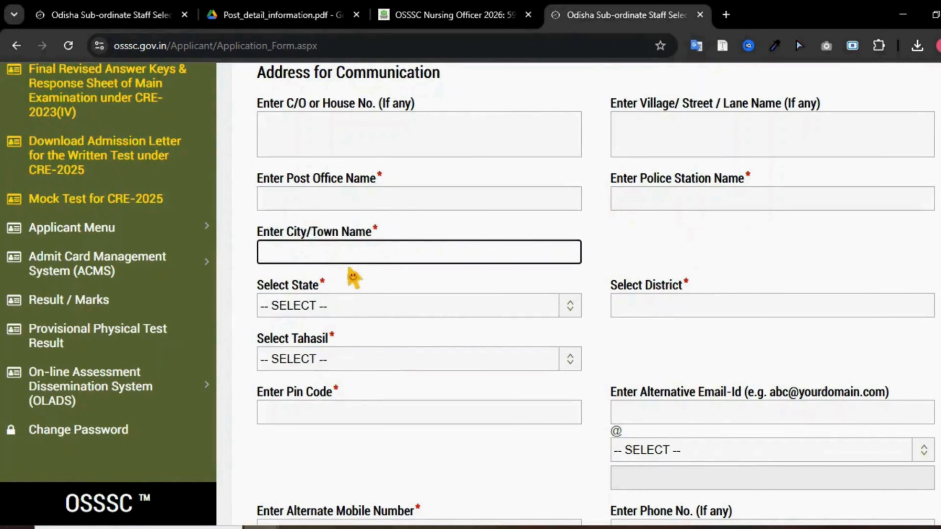
Step: Examine the state options and the district field of the address for communication
{"action": "scroll", "coordinate": [357, 295], "scroll_direction": "down", "scroll_amount": 2}
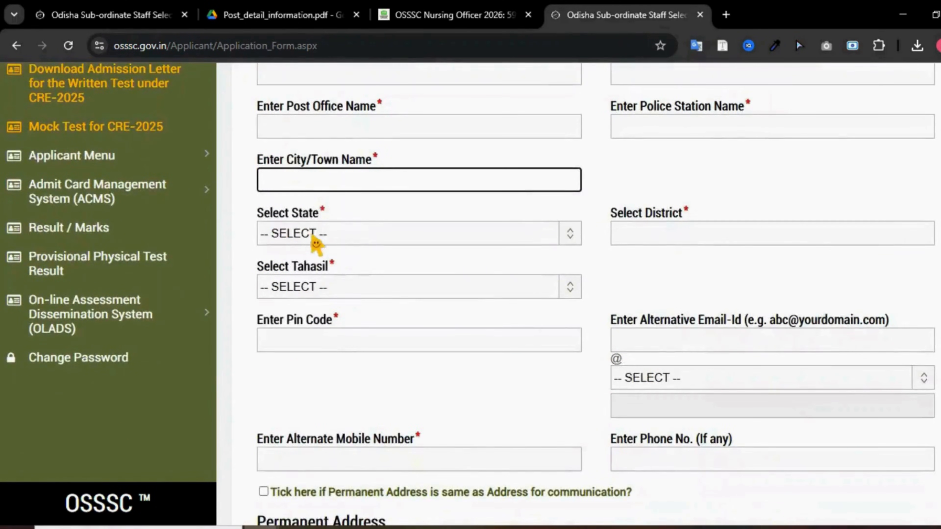
{"action": "left_click", "coordinate": [315, 237]}
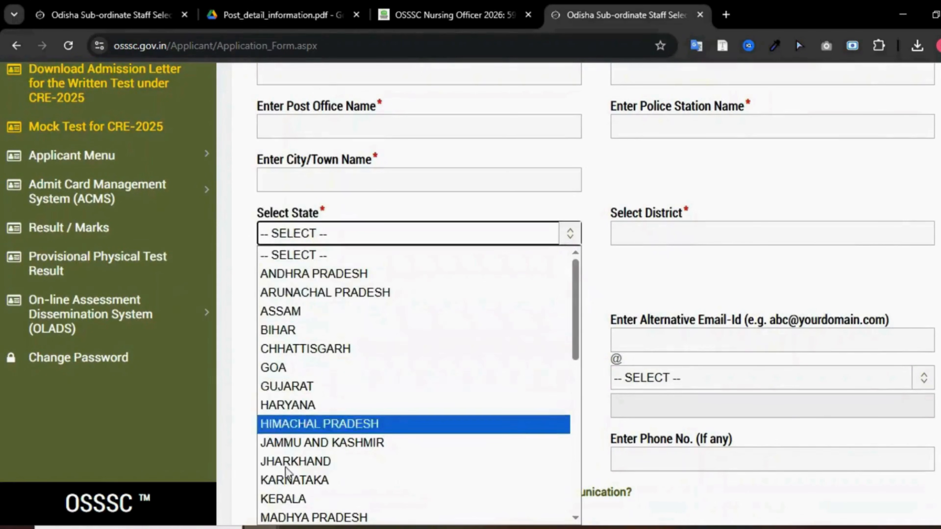
{"action": "left_click", "coordinate": [368, 211]}
{"action": "left_click", "coordinate": [644, 230]}
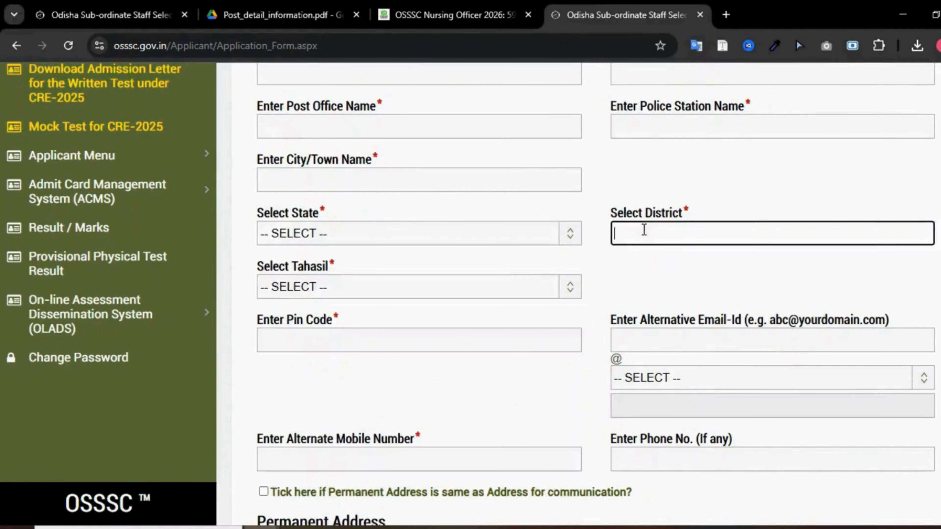
Step: Choose TAMIL NADU as the state of the address for communication and check the district field
{"action": "left_click", "coordinate": [404, 237]}
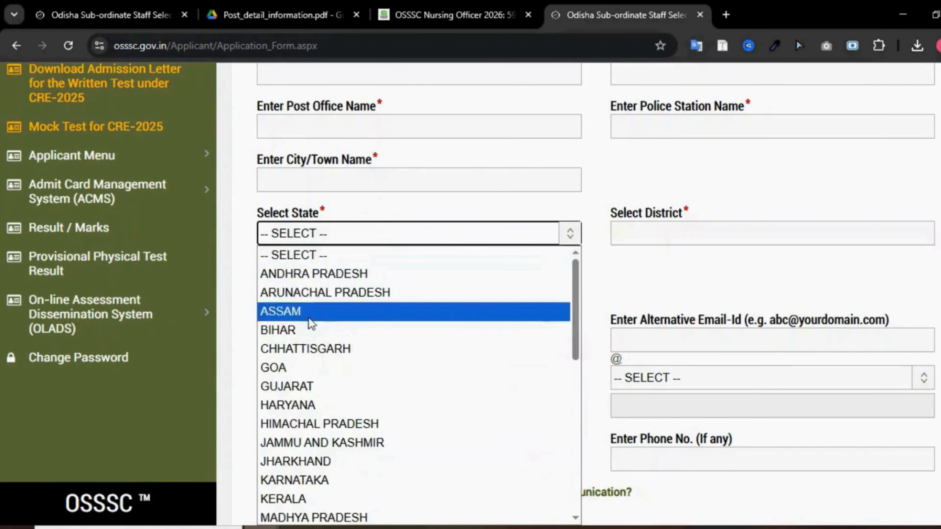
{"action": "scroll", "coordinate": [297, 441], "scroll_direction": "down", "scroll_amount": 3}
{"action": "scroll", "coordinate": [335, 408], "scroll_direction": "down", "scroll_amount": 5}
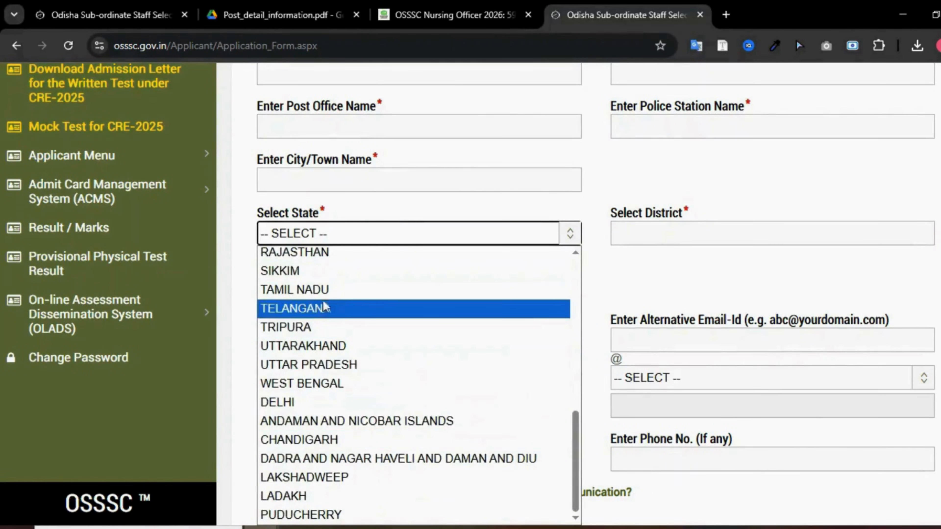
{"action": "left_click", "coordinate": [326, 293]}
{"action": "left_click", "coordinate": [636, 239]}
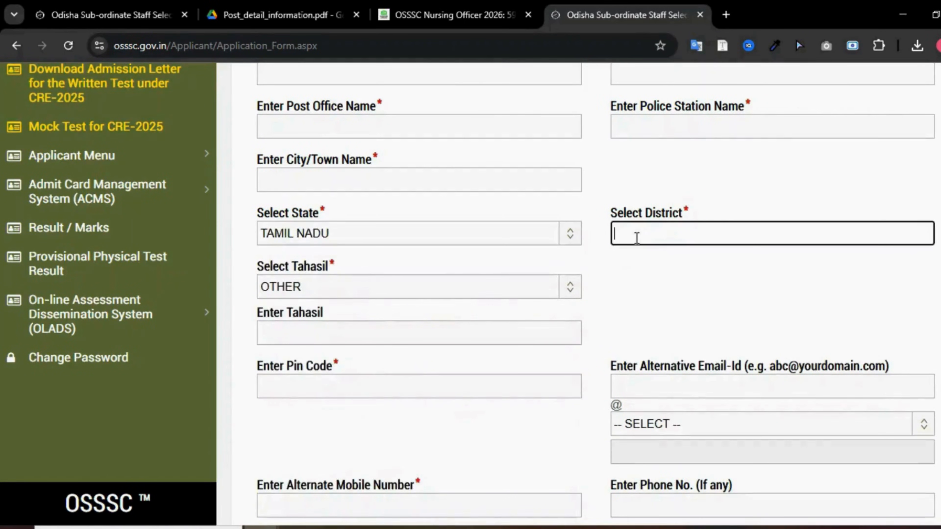
{"action": "triple_click", "coordinate": [703, 221]}
Step: Set the state of the address for communication to GOA
{"action": "left_click", "coordinate": [332, 234]}
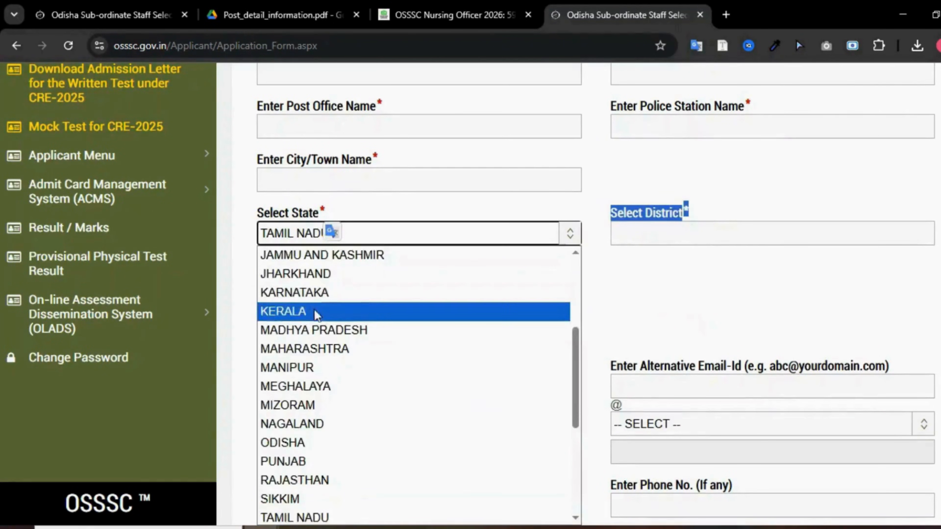
{"action": "scroll", "coordinate": [317, 313], "scroll_direction": "up", "scroll_amount": 4}
{"action": "left_click", "coordinate": [326, 363]}
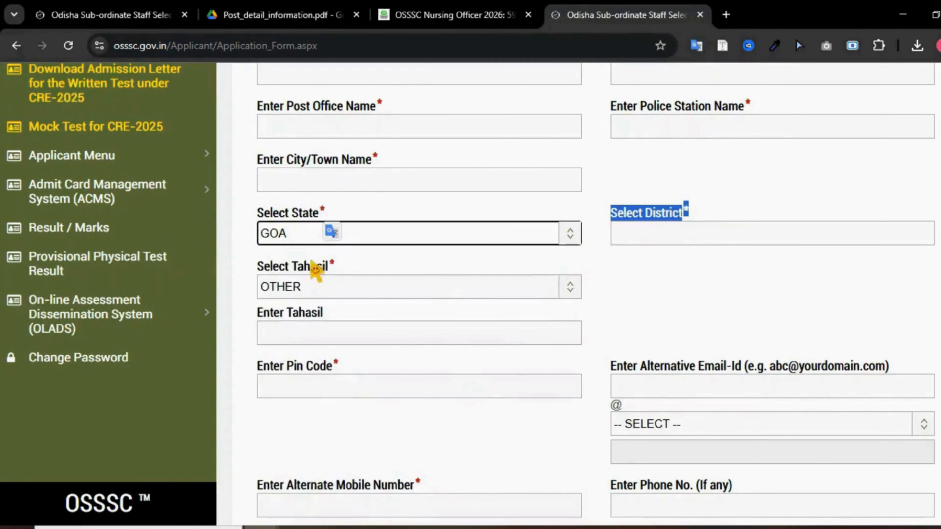
{"action": "left_click", "coordinate": [690, 253]}
Step: Set the tahasil of the address for communication to TUSURA TAHASIL
{"action": "left_click_drag", "start_coordinate": [272, 274], "coordinate": [330, 284]}
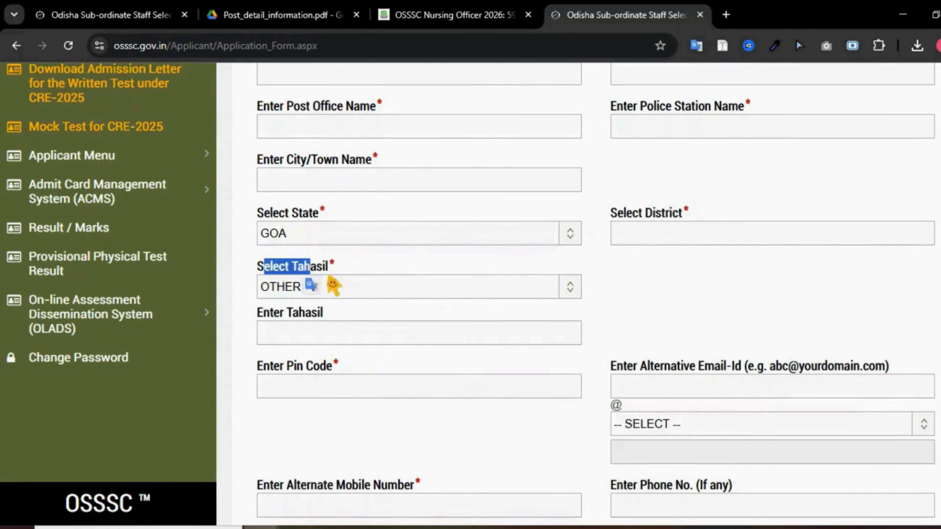
{"action": "left_click", "coordinate": [350, 287]}
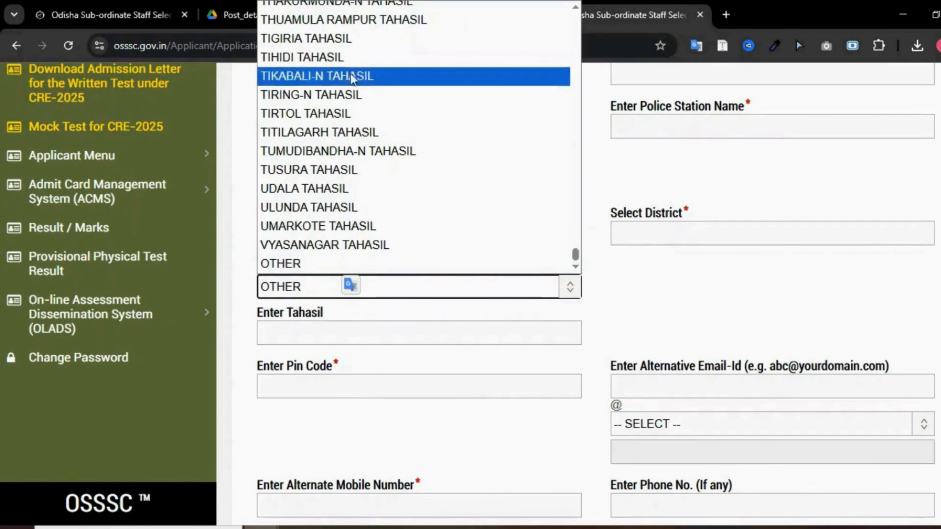
{"action": "left_click", "coordinate": [370, 170]}
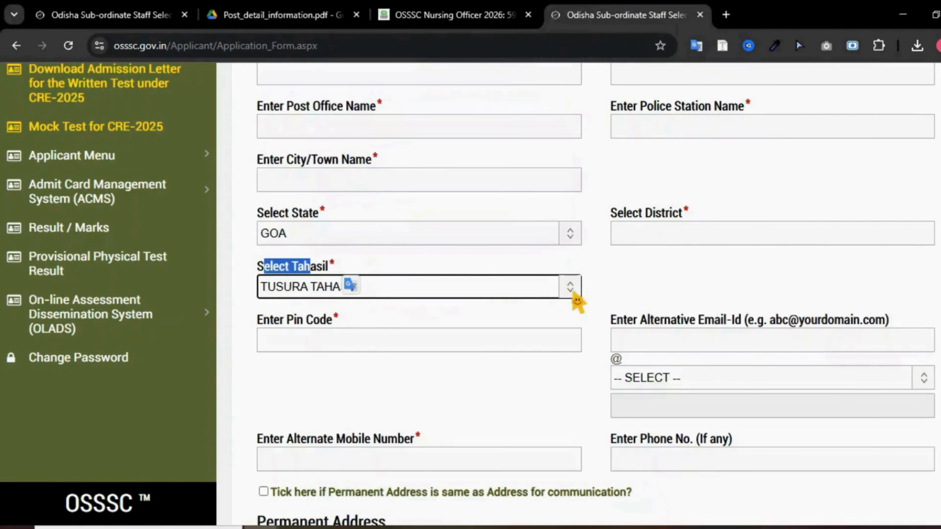
{"action": "left_click", "coordinate": [308, 315]}
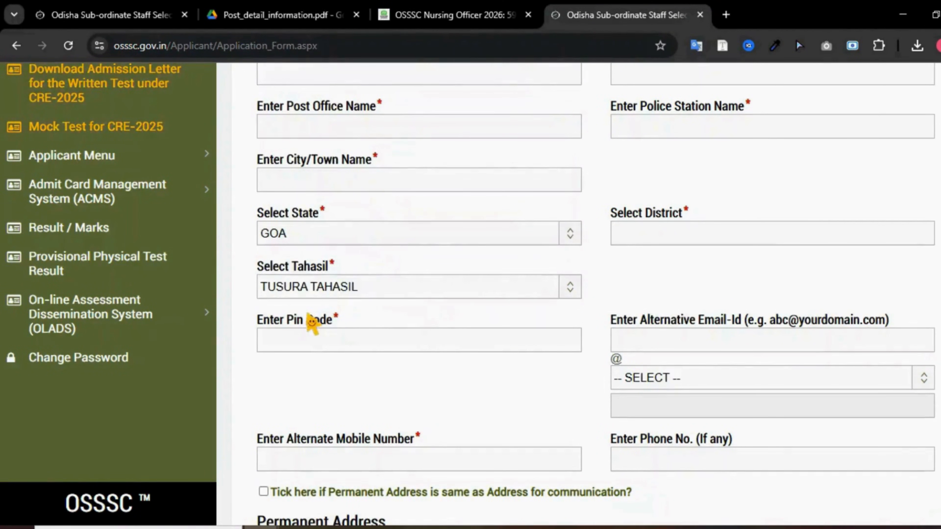
Step: Examine the pin code and alternative e-mail fields of the address for communication, including the e-mail domain options
{"action": "left_click_drag", "start_coordinate": [273, 329], "coordinate": [361, 334]}
{"action": "left_click", "coordinate": [637, 335]}
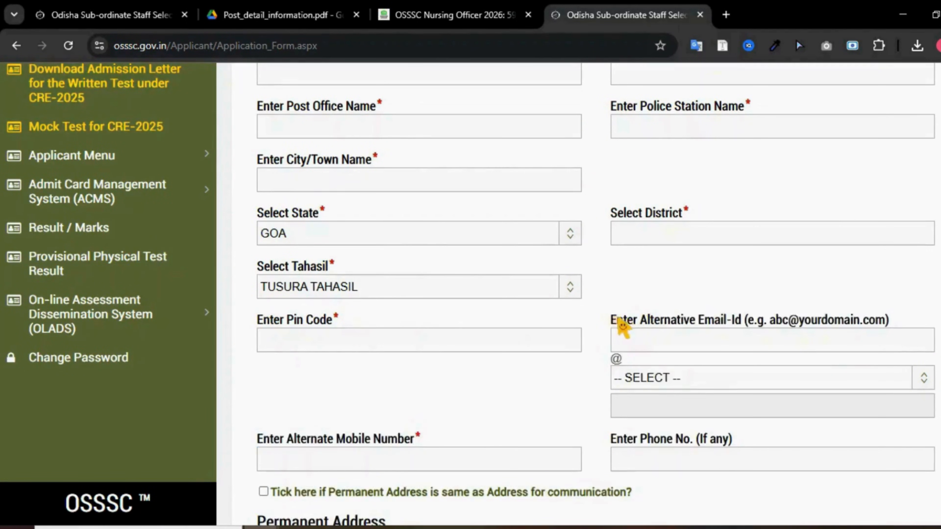
{"action": "left_click_drag", "start_coordinate": [623, 327], "coordinate": [852, 323]}
{"action": "left_click", "coordinate": [673, 349]}
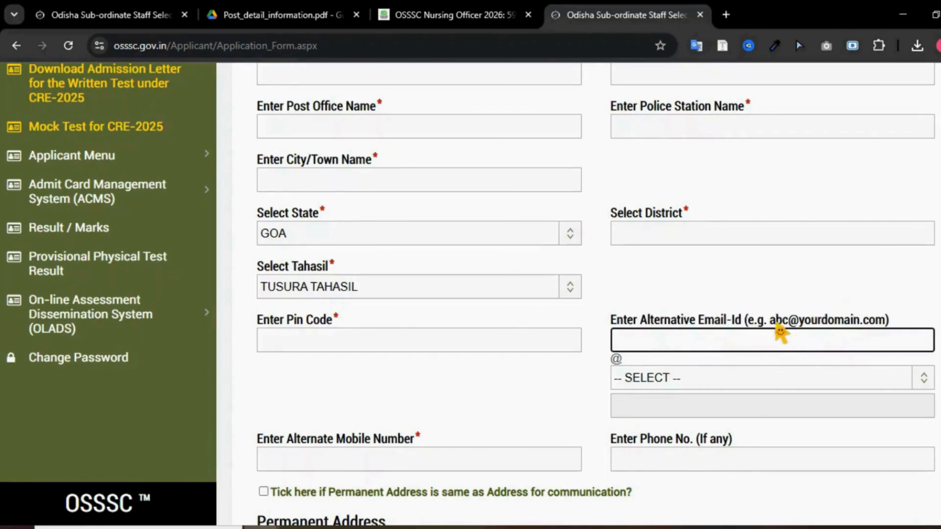
{"action": "left_click_drag", "start_coordinate": [772, 322], "coordinate": [788, 321]}
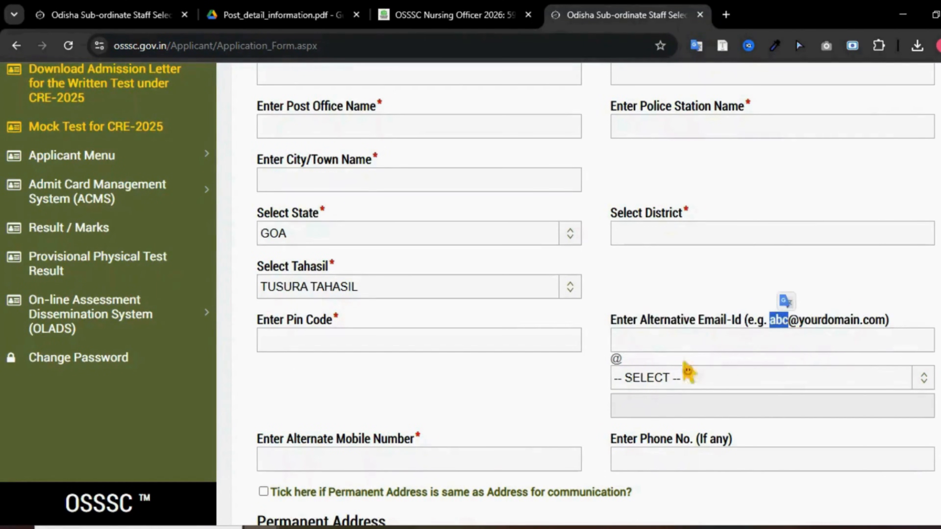
{"action": "left_click", "coordinate": [617, 377]}
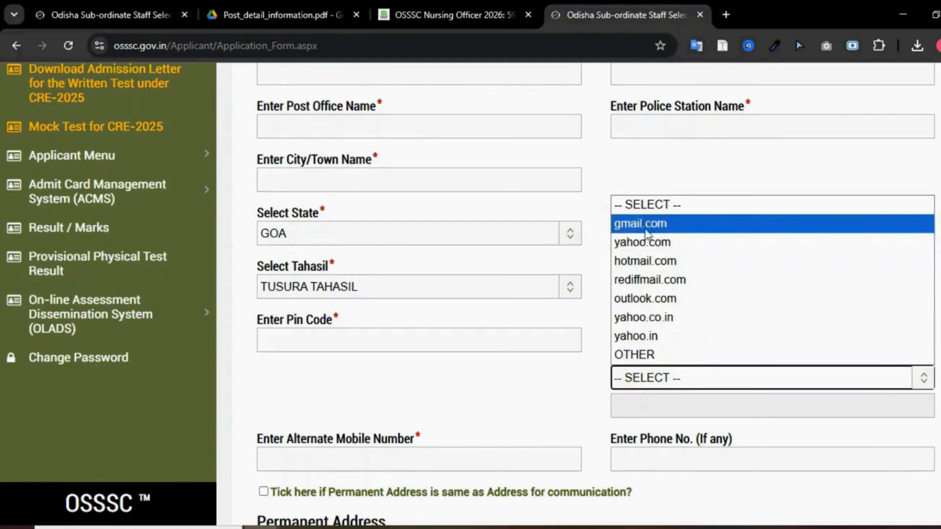
{"action": "left_click", "coordinate": [662, 408]}
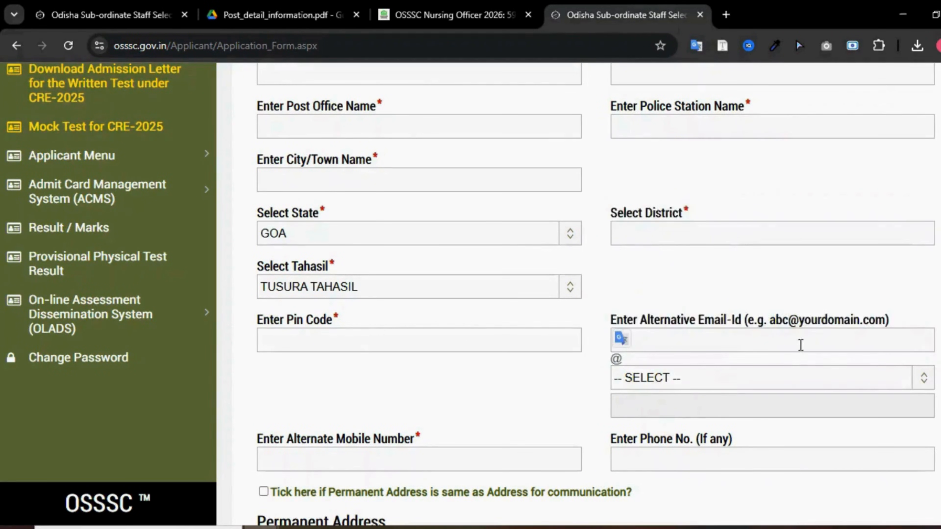
{"action": "left_click_drag", "start_coordinate": [771, 321], "coordinate": [788, 322]}
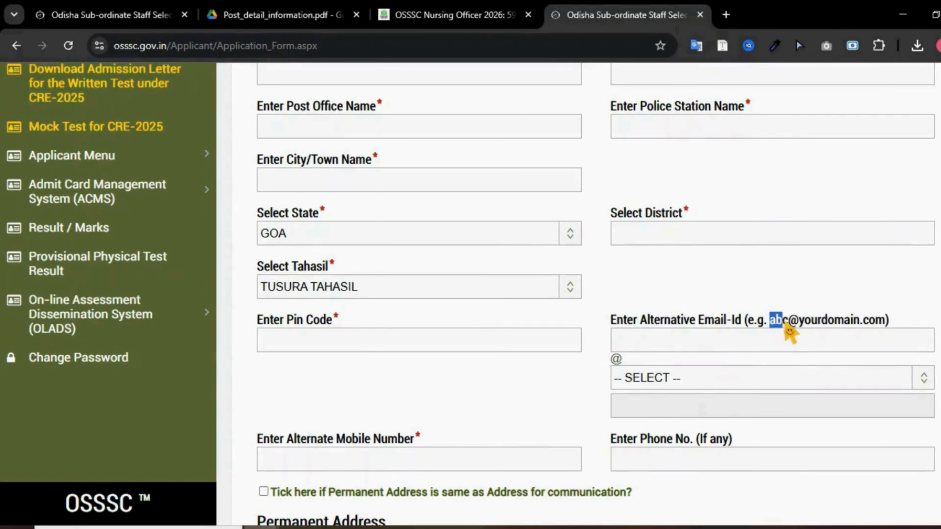
Step: Examine the alternate mobile number and phone number fields of the address for communication
{"action": "scroll", "coordinate": [419, 380], "scroll_direction": "down", "scroll_amount": 4}
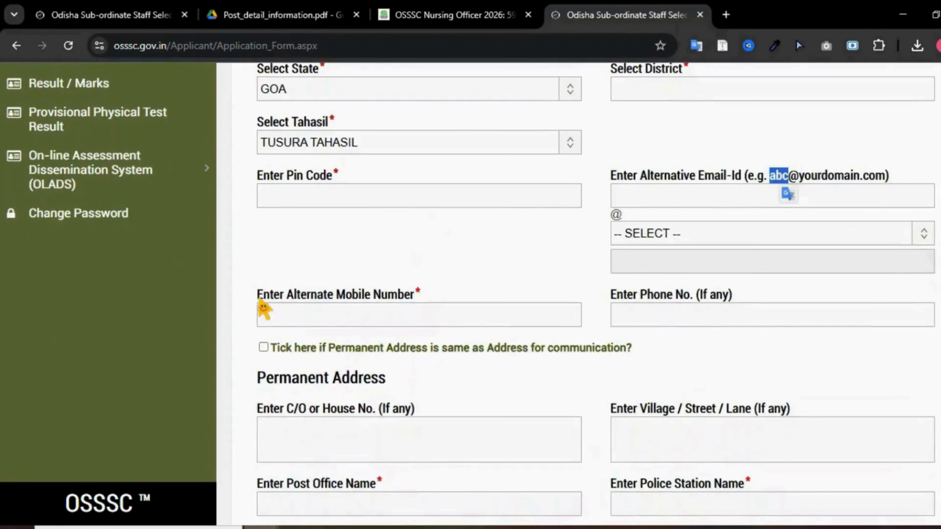
{"action": "left_click_drag", "start_coordinate": [259, 300], "coordinate": [442, 293]}
{"action": "left_click", "coordinate": [323, 312]}
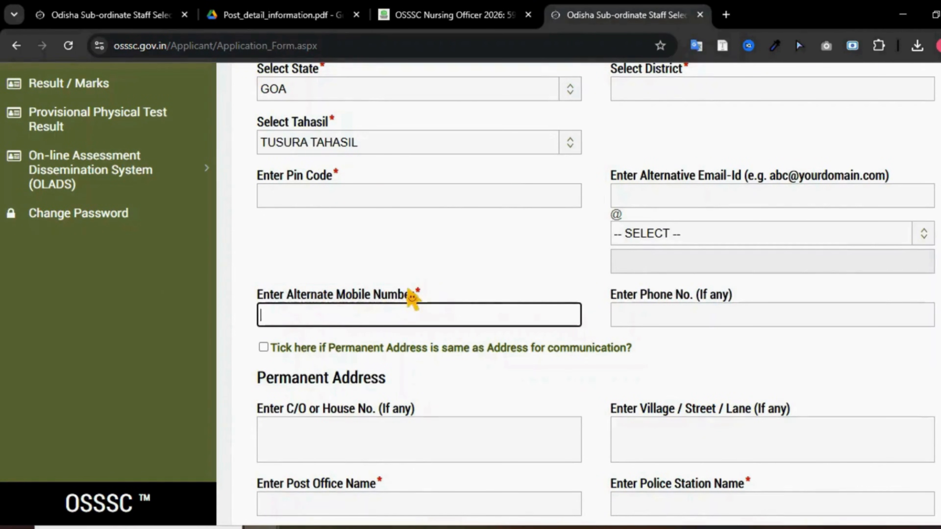
{"action": "left_click_drag", "start_coordinate": [420, 296], "coordinate": [410, 296]}
{"action": "left_click_drag", "start_coordinate": [590, 300], "coordinate": [742, 310]}
{"action": "left_click", "coordinate": [741, 310]}
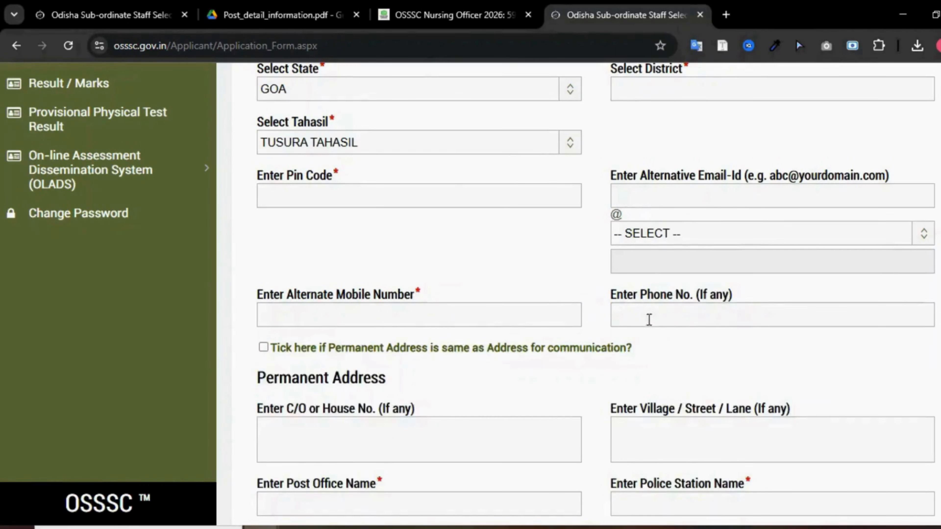
Step: Examine the same-address option and the house number, village or street, post office and police station fields of the permanent address
{"action": "scroll", "coordinate": [439, 299], "scroll_direction": "down", "scroll_amount": 5}
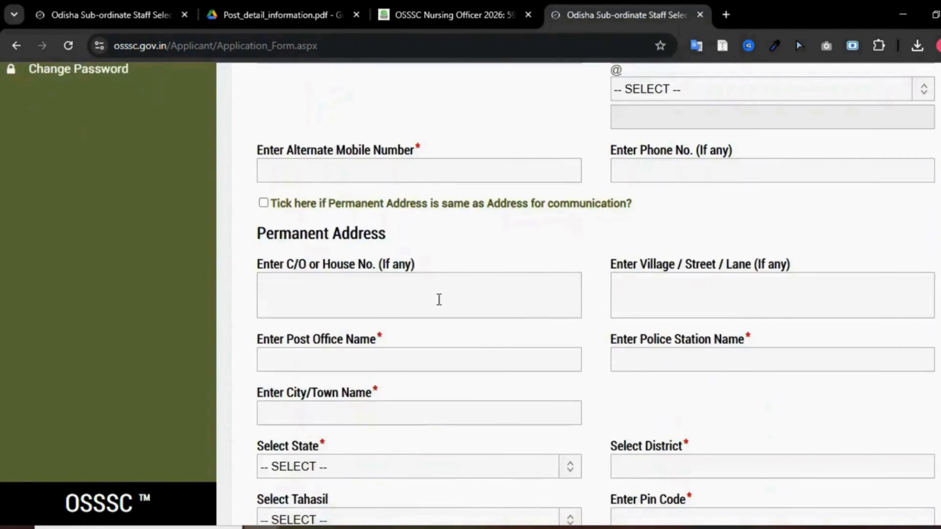
{"action": "scroll", "coordinate": [298, 278], "scroll_direction": "up", "scroll_amount": 2}
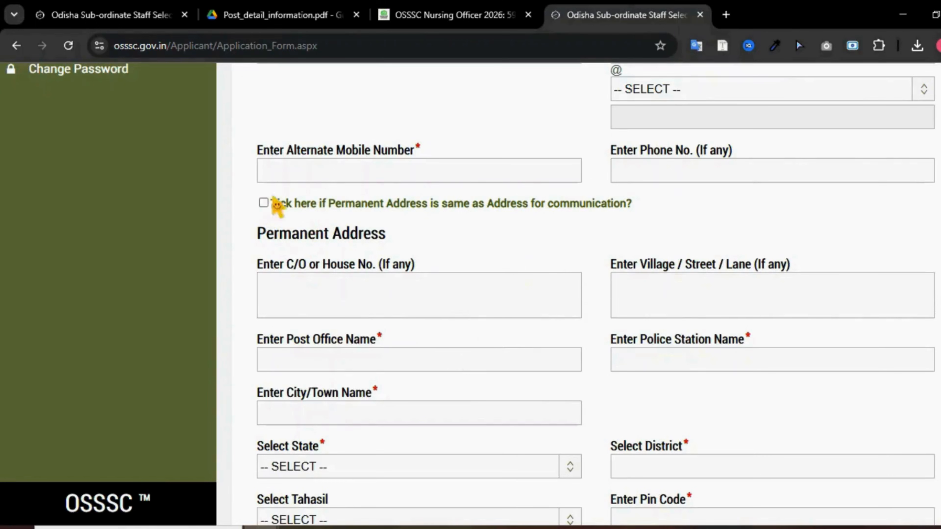
{"action": "left_click_drag", "start_coordinate": [283, 264], "coordinate": [422, 266]}
{"action": "left_click_drag", "start_coordinate": [646, 264], "coordinate": [753, 276]}
{"action": "left_click_drag", "start_coordinate": [256, 339], "coordinate": [325, 342]}
{"action": "double_click", "coordinate": [633, 342]}
Step: Examine the city or town name field, the state options and the district field of the permanent address
{"action": "scroll", "coordinate": [578, 351], "scroll_direction": "down", "scroll_amount": 3}
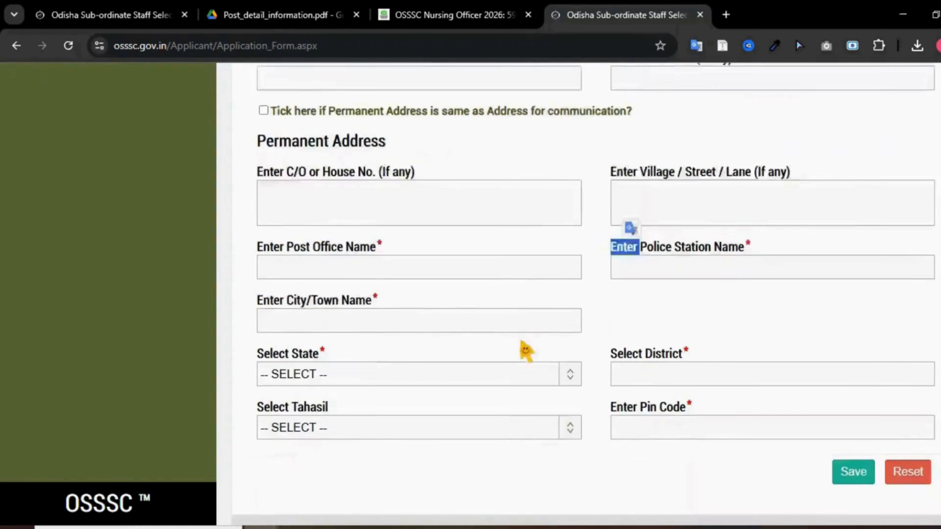
{"action": "left_click_drag", "start_coordinate": [258, 252], "coordinate": [394, 258]}
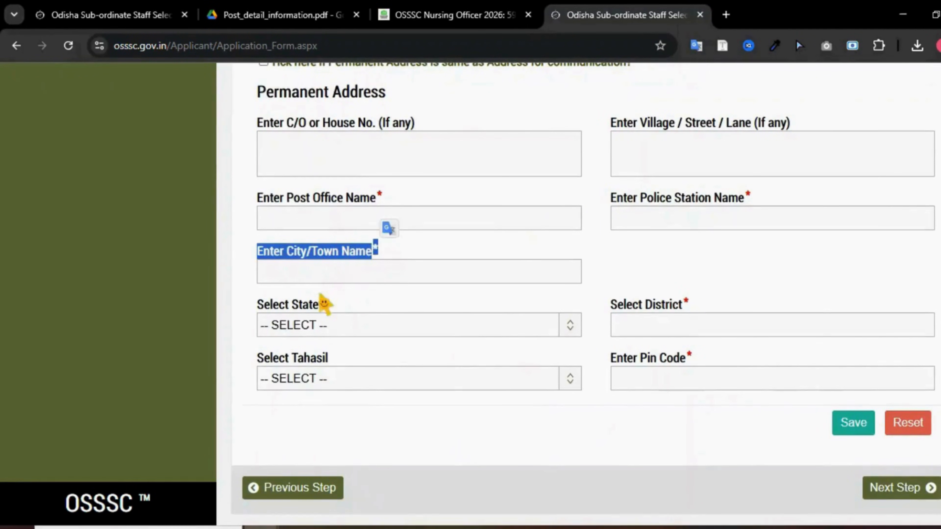
{"action": "left_click_drag", "start_coordinate": [271, 308], "coordinate": [296, 314]}
{"action": "left_click", "coordinate": [357, 328]}
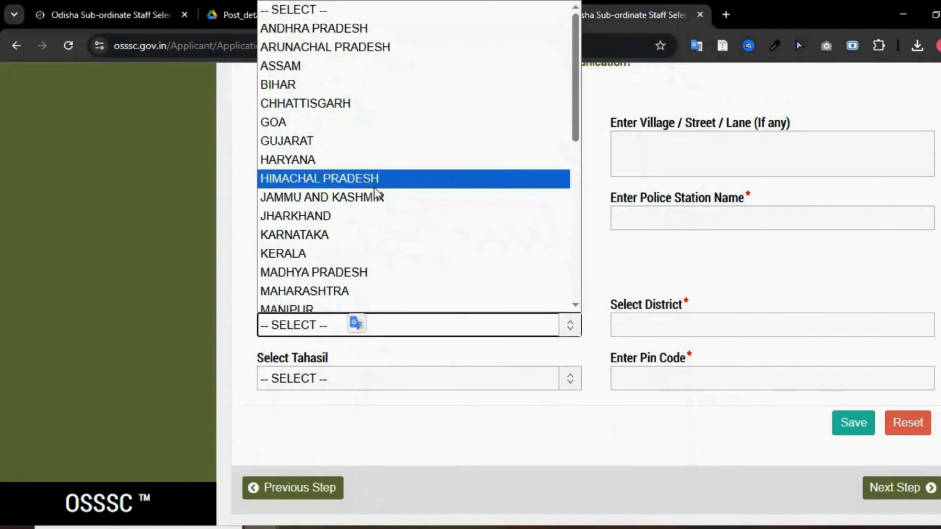
{"action": "left_click", "coordinate": [498, 379]}
{"action": "left_click", "coordinate": [647, 319]}
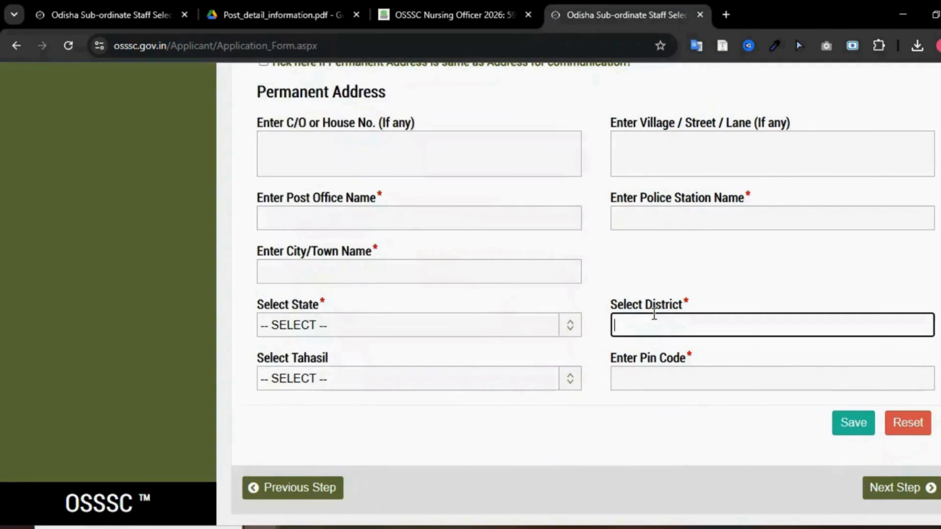
{"action": "left_click_drag", "start_coordinate": [627, 311], "coordinate": [623, 312]}
Step: Examine the tahasil options and the pin code field of the permanent address
{"action": "left_click_drag", "start_coordinate": [265, 358], "coordinate": [316, 359]}
{"action": "left_click", "coordinate": [342, 390]}
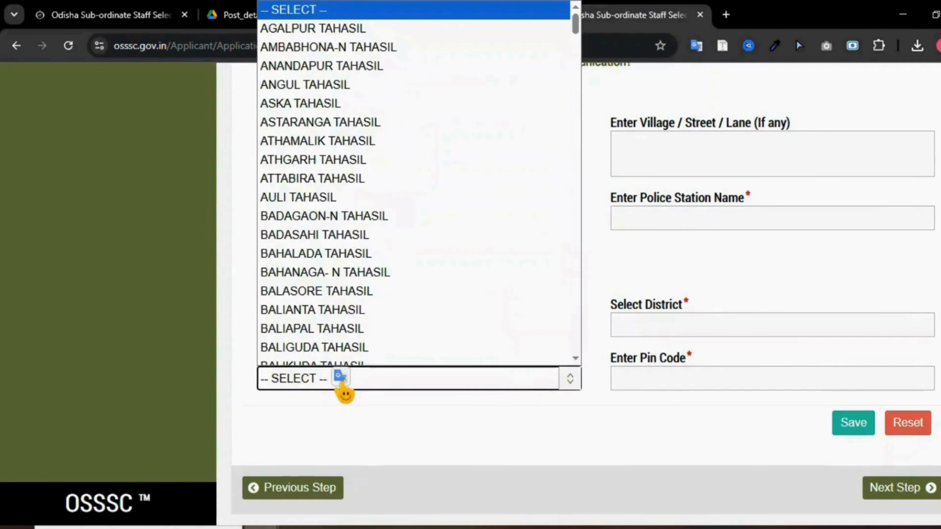
{"action": "left_click", "coordinate": [342, 389]}
{"action": "left_click", "coordinate": [721, 410]}
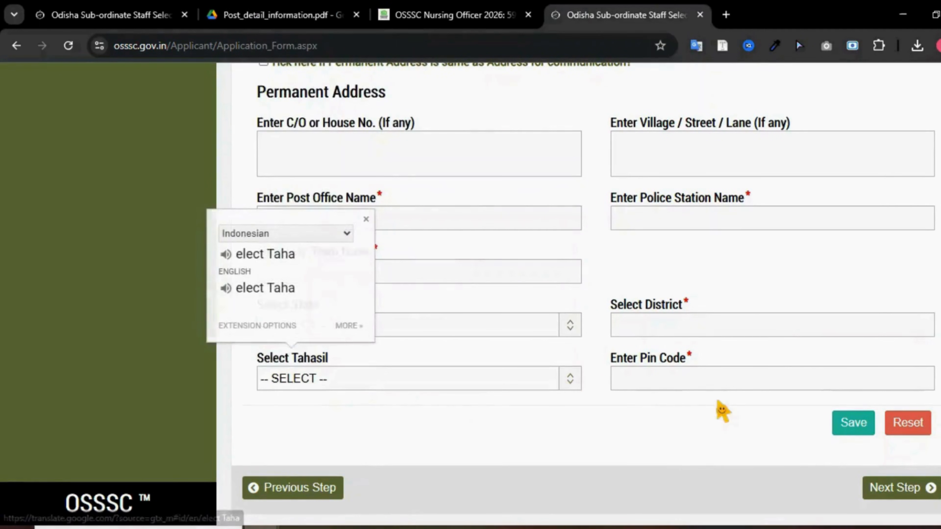
{"action": "left_click_drag", "start_coordinate": [617, 359], "coordinate": [736, 371]}
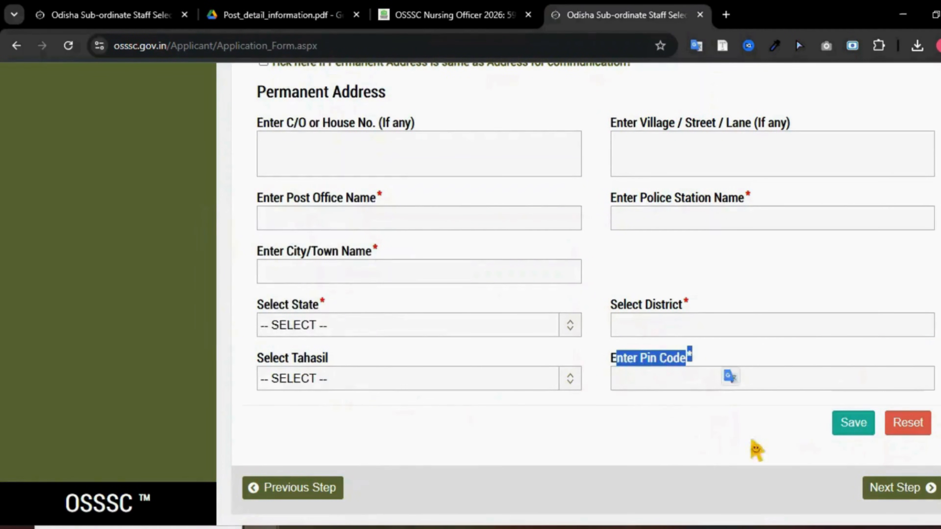
Step: Proceed to the qualification details stage and choose 10th (HSCE) or equivalent as the essential qualification
{"action": "left_click", "coordinate": [915, 495]}
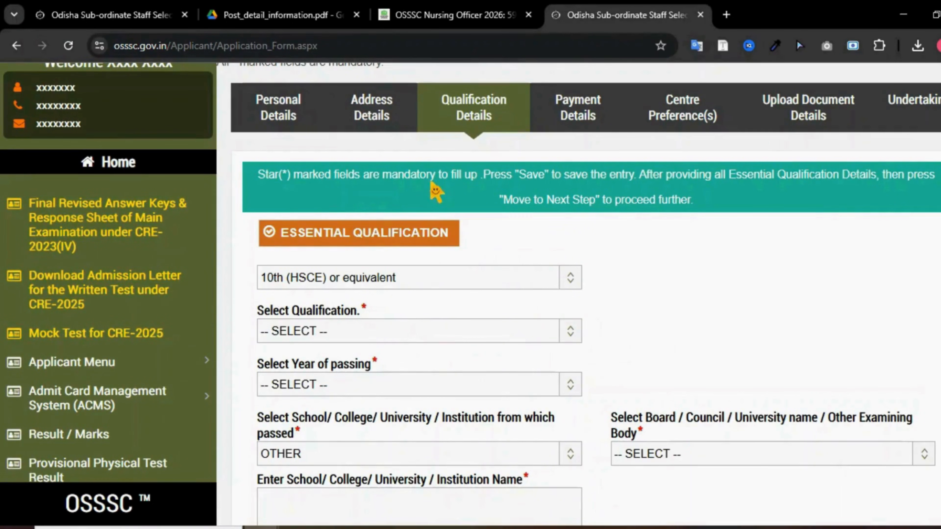
{"action": "scroll", "coordinate": [500, 258], "scroll_direction": "down", "scroll_amount": 2}
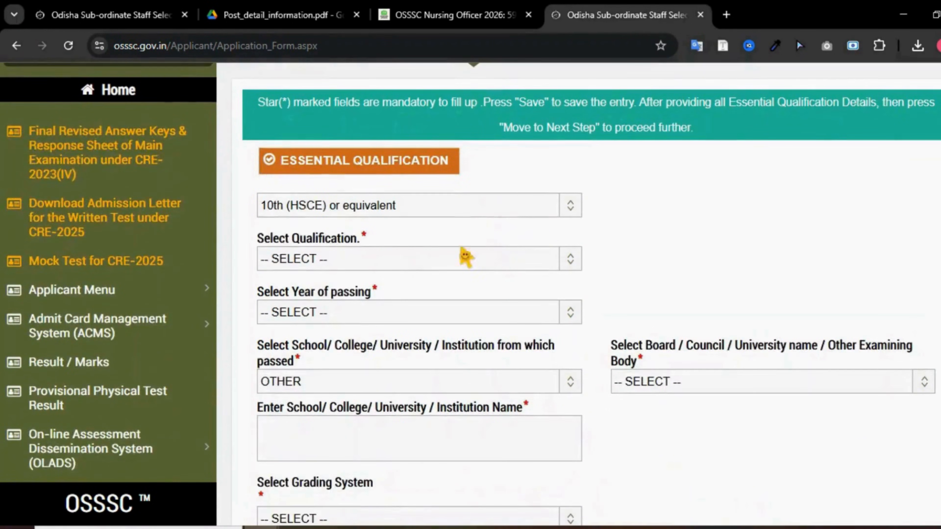
{"action": "left_click_drag", "start_coordinate": [285, 174], "coordinate": [458, 180]}
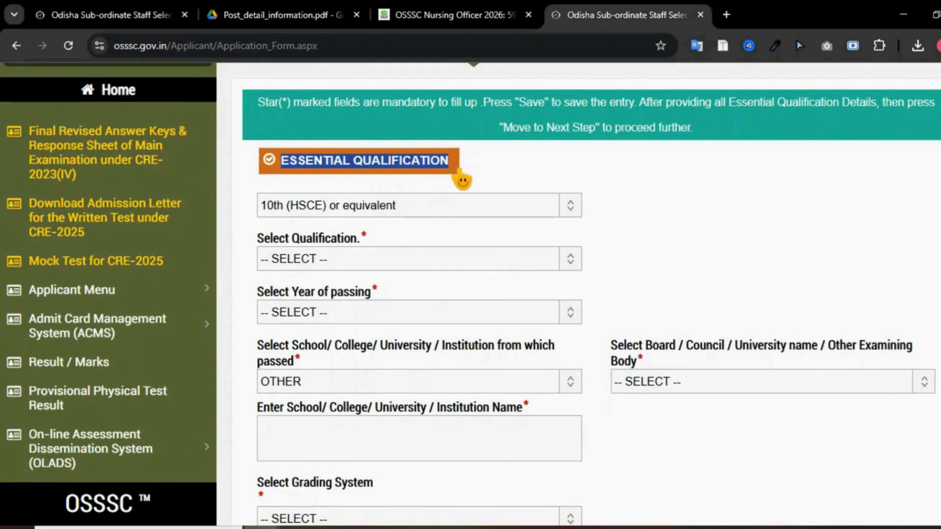
{"action": "left_click", "coordinate": [536, 169]}
{"action": "left_click", "coordinate": [343, 209]}
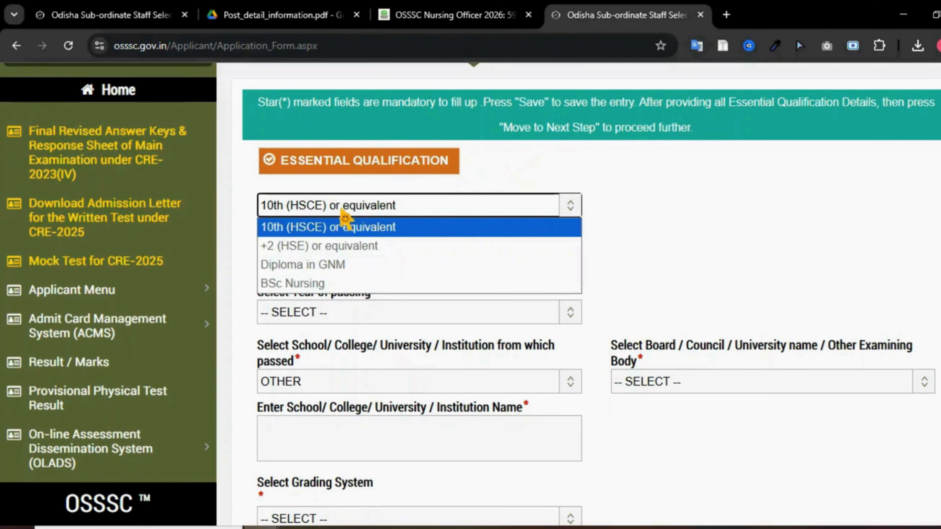
{"action": "left_click", "coordinate": [317, 228]}
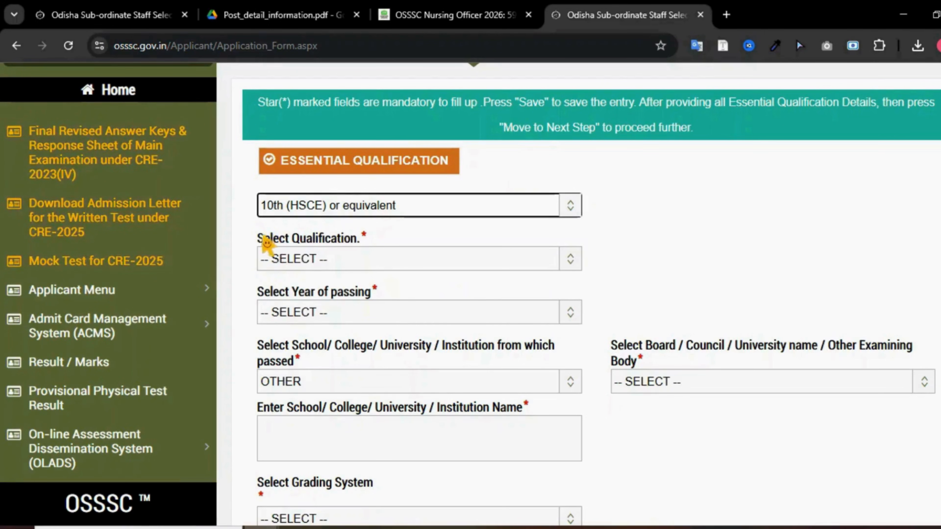
Step: Set the qualification name to 10th (HSCE) after trying OTHER, and check the year of passing options
{"action": "left_click_drag", "start_coordinate": [267, 243], "coordinate": [343, 260]}
{"action": "left_click", "coordinate": [342, 260]}
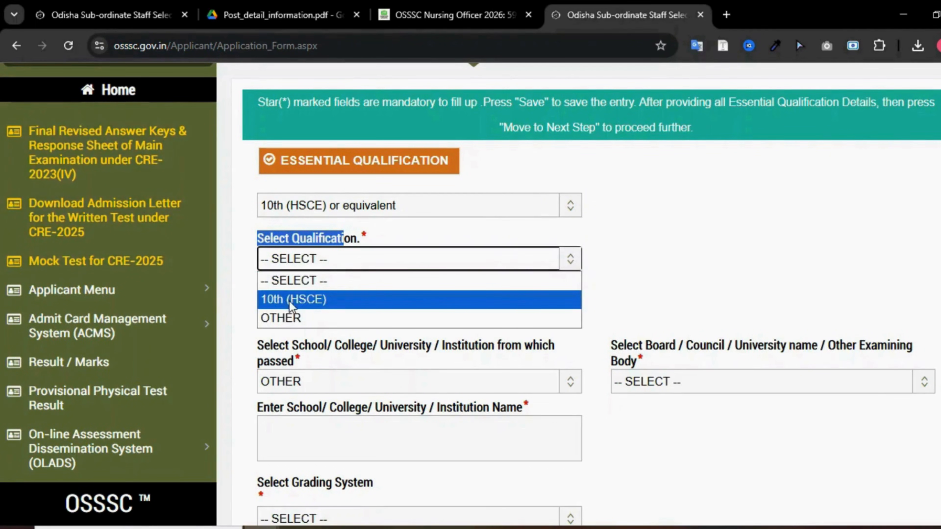
{"action": "left_click", "coordinate": [312, 320]}
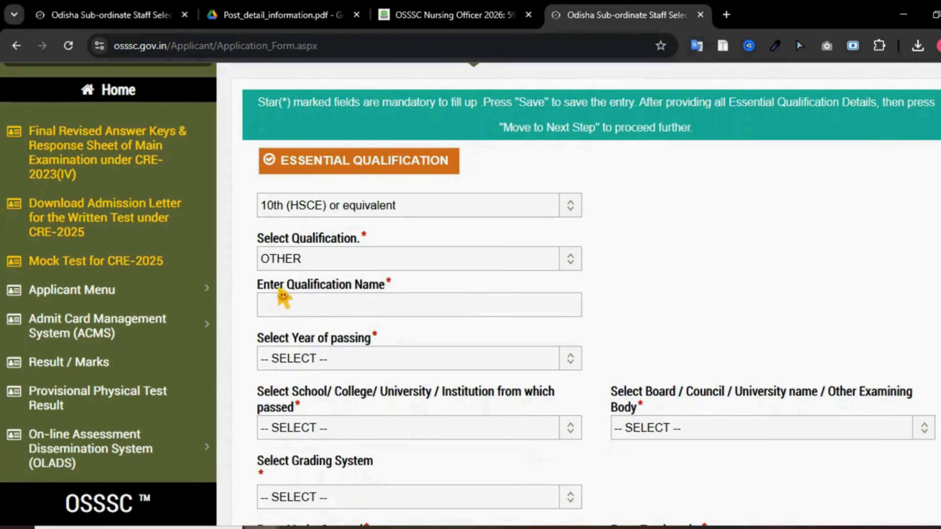
{"action": "left_click_drag", "start_coordinate": [259, 287], "coordinate": [391, 292]}
{"action": "left_click", "coordinate": [356, 261]}
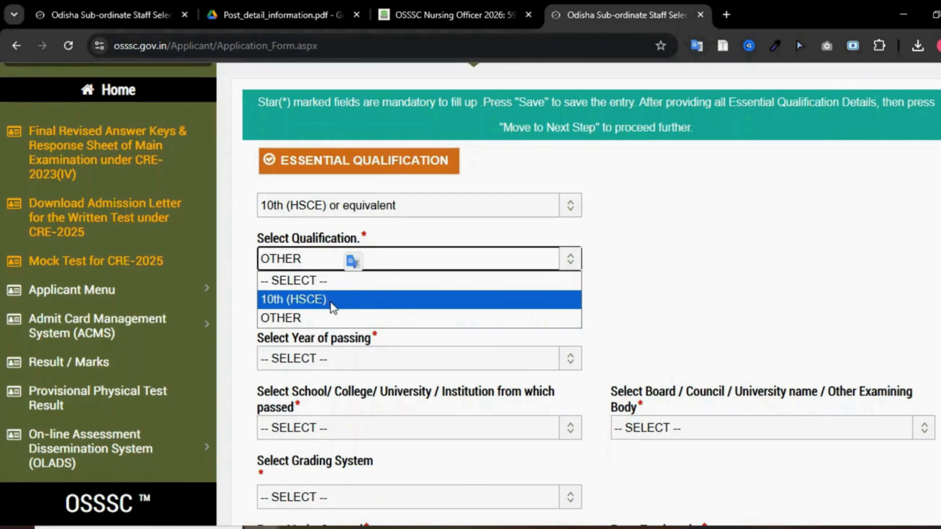
{"action": "left_click", "coordinate": [321, 301]}
{"action": "left_click", "coordinate": [326, 313]}
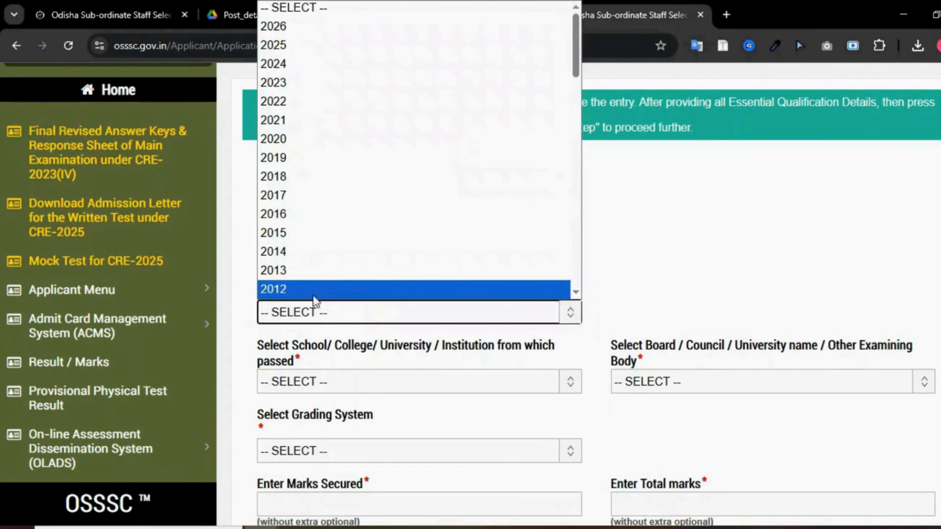
{"action": "left_click", "coordinate": [318, 315]}
Step: Choose OTHER as the school, college, university or institution from which the 10th was passed
{"action": "scroll", "coordinate": [371, 341], "scroll_direction": "down", "scroll_amount": 3}
{"action": "left_click_drag", "start_coordinate": [263, 201], "coordinate": [550, 208]}
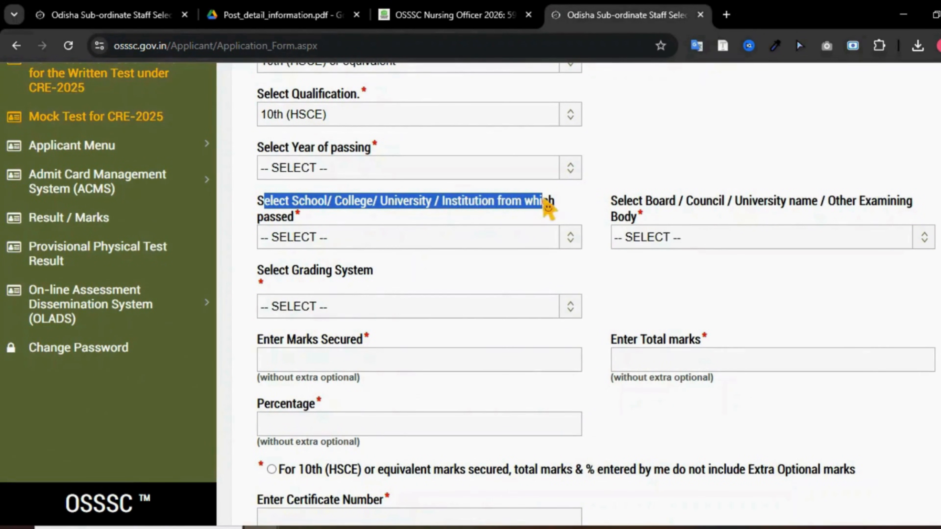
{"action": "left_click", "coordinate": [300, 236]}
{"action": "left_click", "coordinate": [285, 278]}
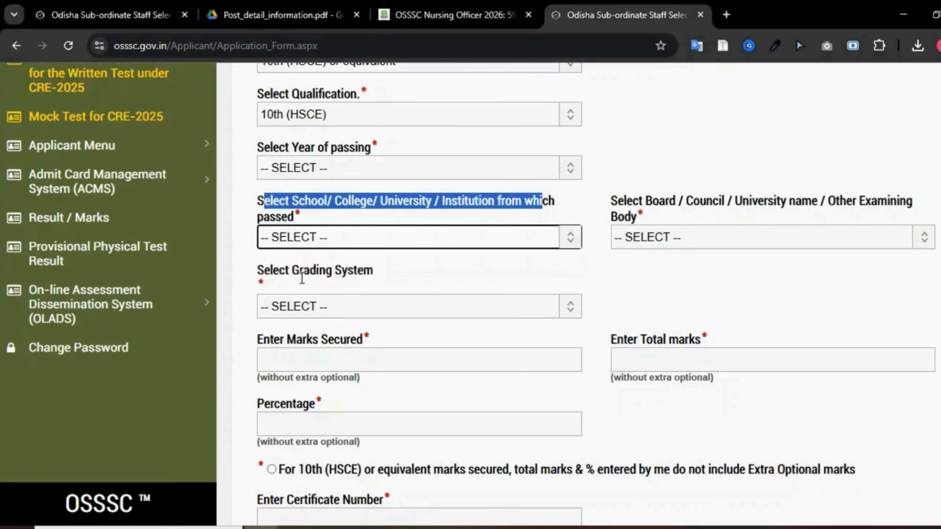
Step: Set the examining board to Board Of School Education, Nagaland, and examine the institution name field
{"action": "left_click_drag", "start_coordinate": [612, 202], "coordinate": [690, 209]}
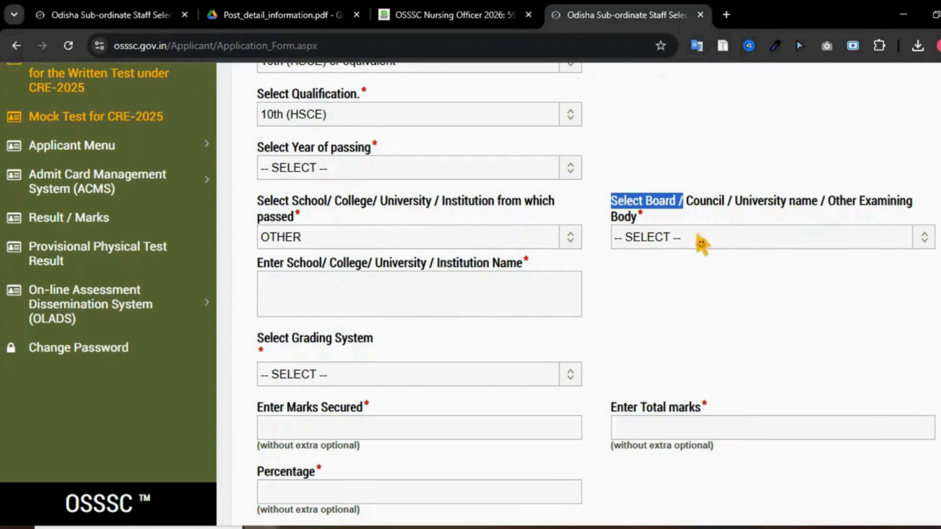
{"action": "left_click", "coordinate": [667, 240]}
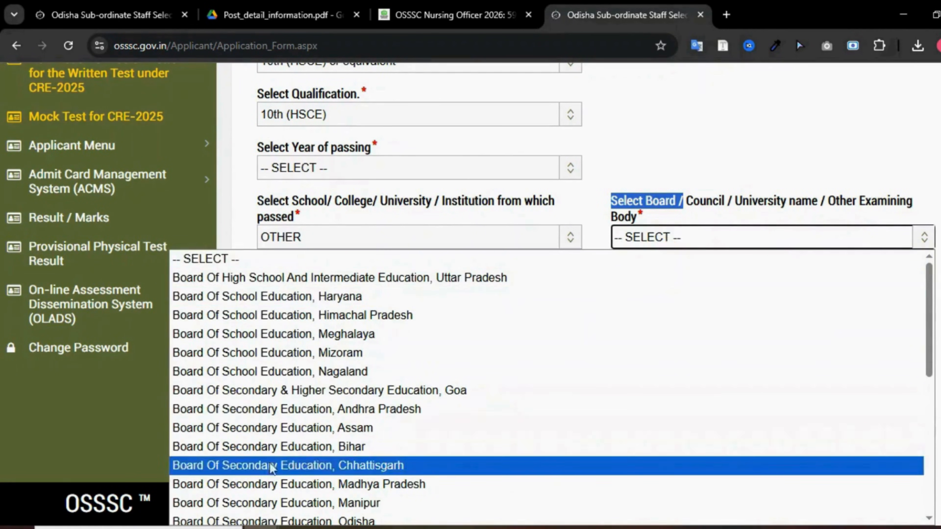
{"action": "left_click", "coordinate": [267, 296]}
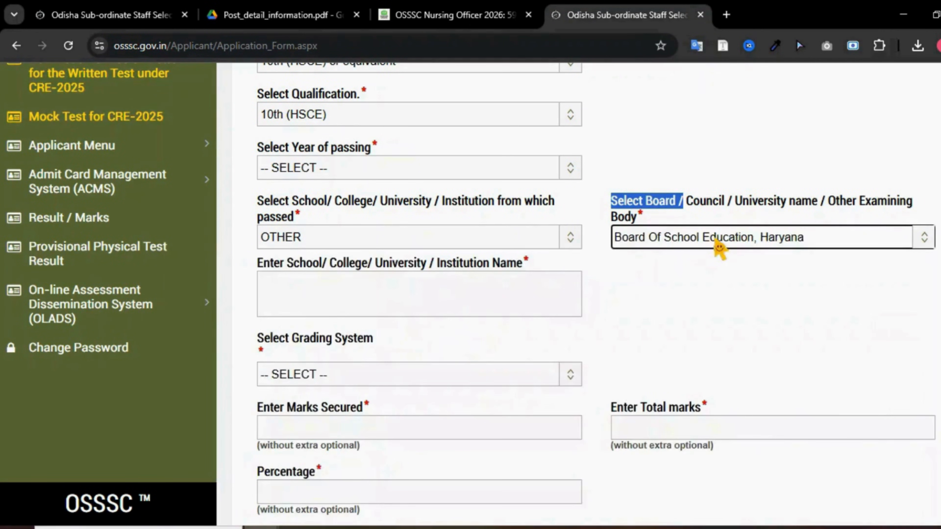
{"action": "left_click", "coordinate": [684, 243]}
{"action": "left_click", "coordinate": [499, 371]}
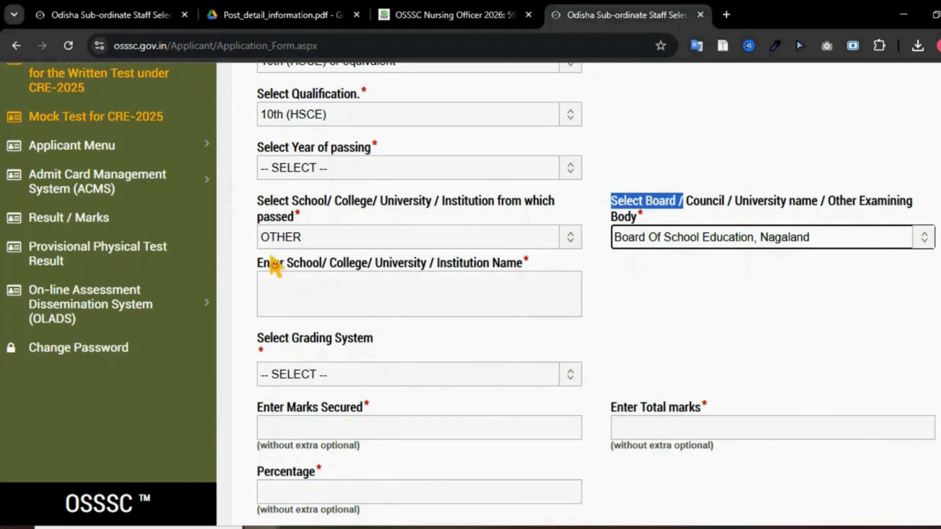
{"action": "left_click_drag", "start_coordinate": [270, 264], "coordinate": [523, 265]}
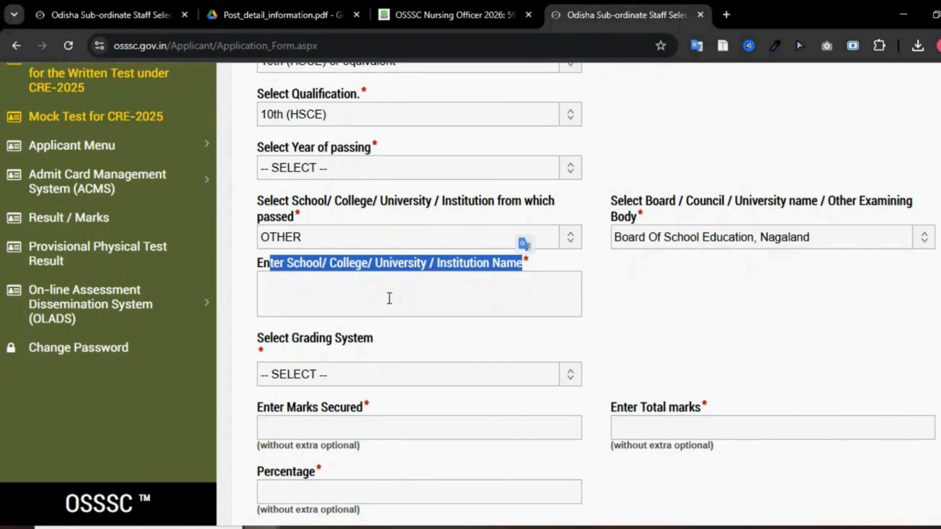
Step: Set the grading system to SECURED MARKS, TOTAL MARKS AND PERCENTAGE
{"action": "scroll", "coordinate": [392, 297], "scroll_direction": "down", "scroll_amount": 2}
{"action": "scroll", "coordinate": [409, 277], "scroll_direction": "down", "scroll_amount": 4}
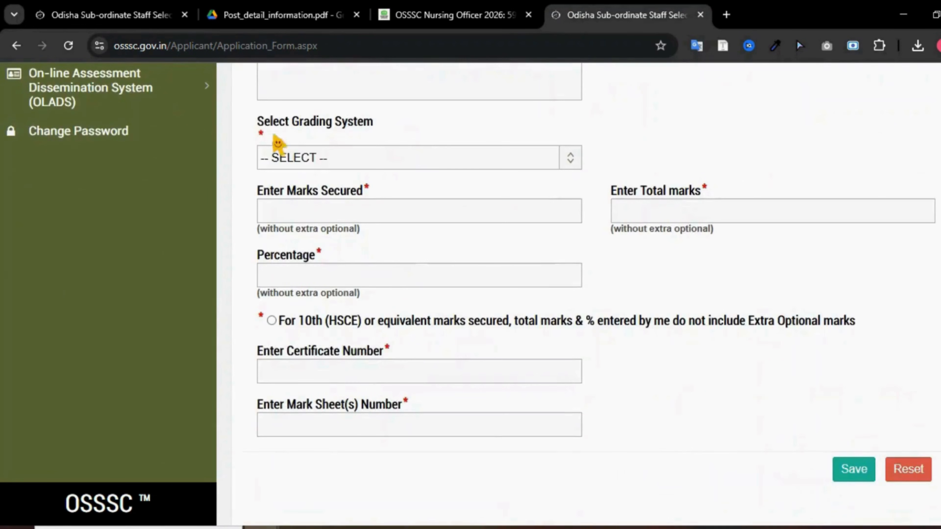
{"action": "left_click_drag", "start_coordinate": [258, 121], "coordinate": [367, 123]}
{"action": "left_click", "coordinate": [308, 157]}
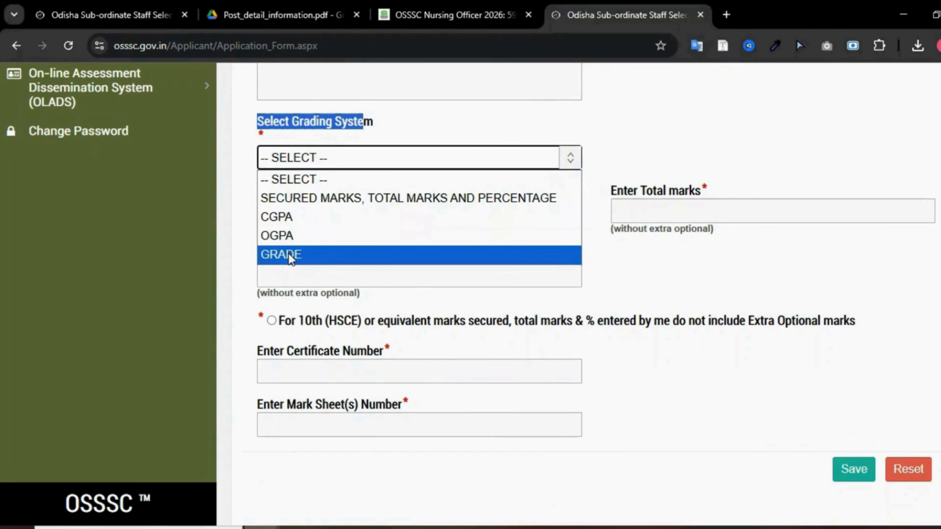
{"action": "left_click", "coordinate": [538, 200]}
Step: Examine the marks secured, total marks and percentage fields of the 10th qualification
{"action": "left_click_drag", "start_coordinate": [264, 193], "coordinate": [361, 194]}
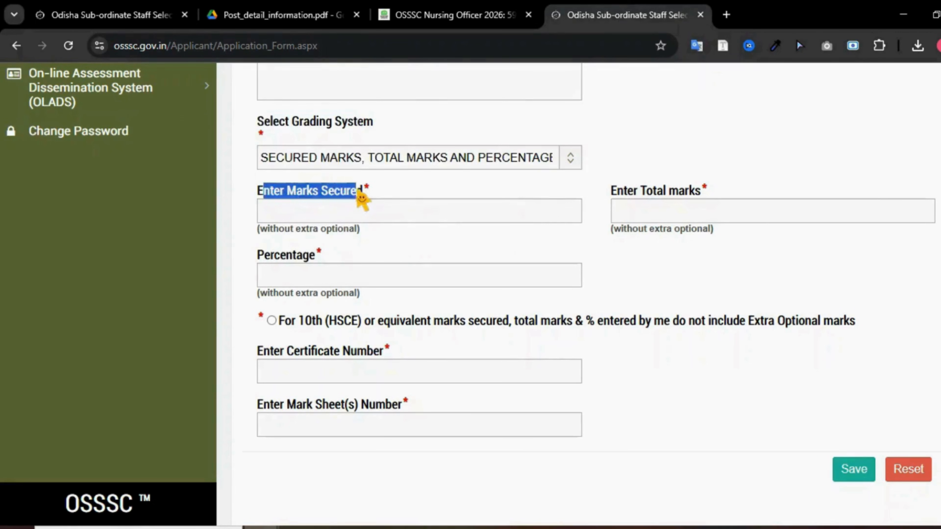
{"action": "left_click", "coordinate": [381, 213]}
{"action": "left_click_drag", "start_coordinate": [611, 191], "coordinate": [709, 204]}
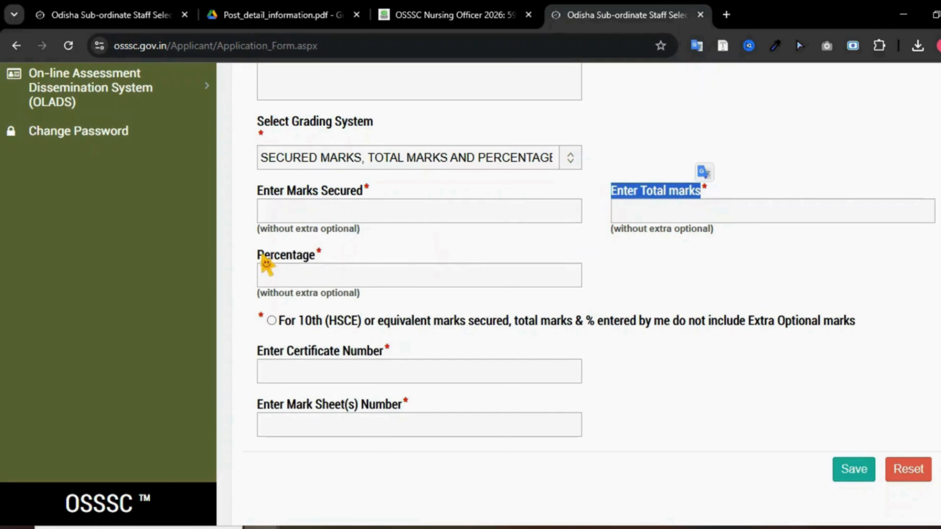
{"action": "left_click_drag", "start_coordinate": [262, 258], "coordinate": [314, 274]}
{"action": "left_click", "coordinate": [314, 279]}
Step: Read and accept the declaration that the 10th marks and percentage do not include Extra Optional marks
{"action": "scroll", "coordinate": [359, 275], "scroll_direction": "down", "scroll_amount": 2}
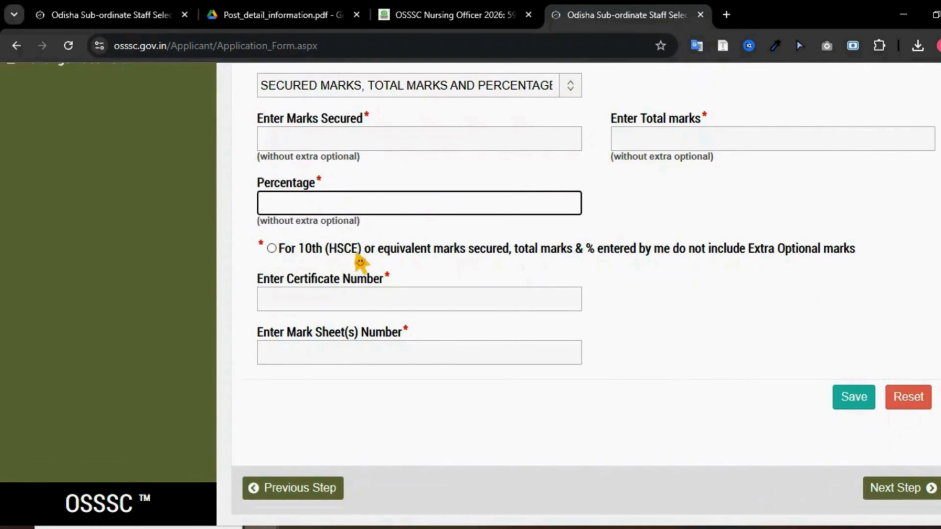
{"action": "left_click_drag", "start_coordinate": [486, 248], "coordinate": [538, 249]}
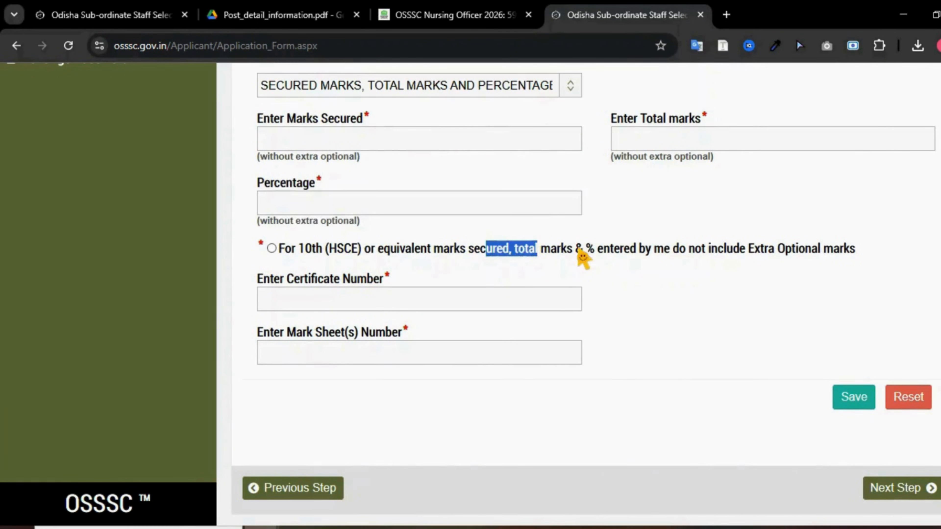
{"action": "left_click_drag", "start_coordinate": [595, 252], "coordinate": [638, 252]}
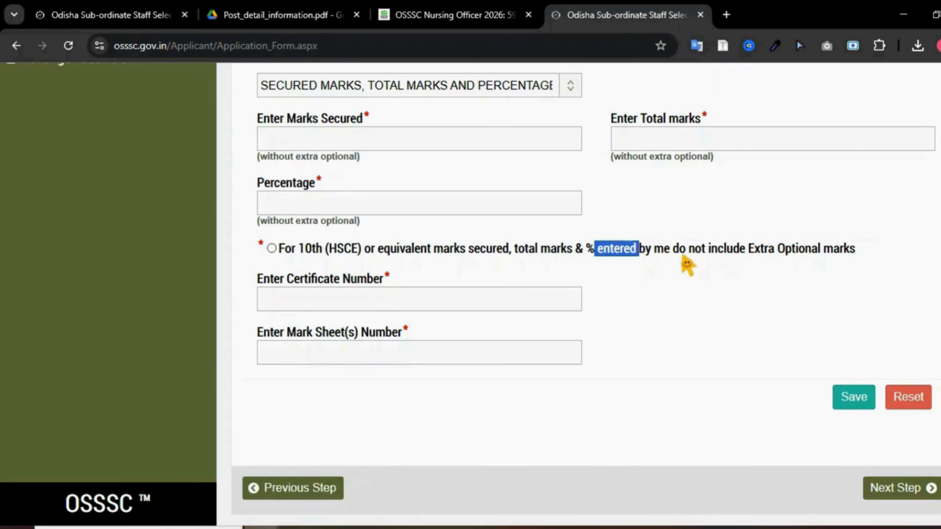
{"action": "left_click_drag", "start_coordinate": [706, 255], "coordinate": [785, 256]}
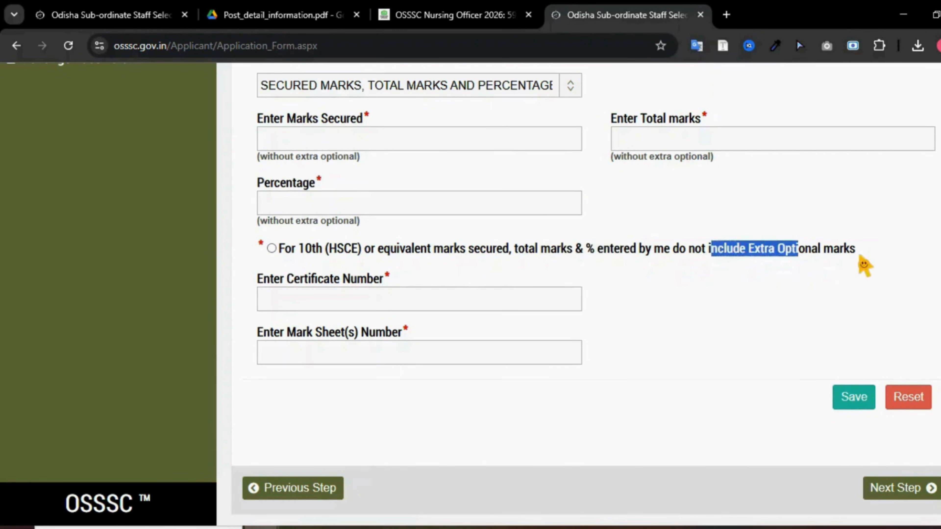
{"action": "left_click_drag", "start_coordinate": [858, 255], "coordinate": [535, 255]}
{"action": "left_click", "coordinate": [272, 249]}
Step: Check the certificate number and mark sheet number fields, and save the 10th qualification entry
{"action": "left_click_drag", "start_coordinate": [259, 275], "coordinate": [415, 286]}
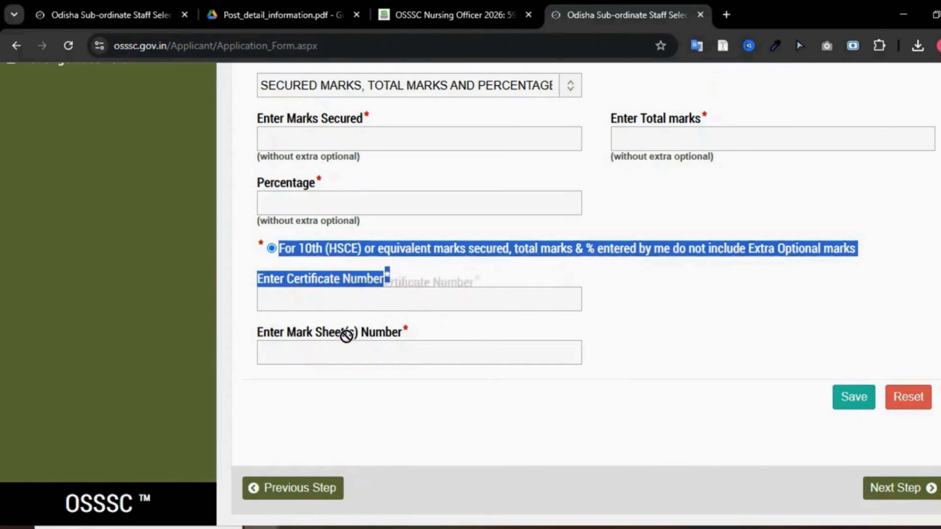
{"action": "left_click", "coordinate": [442, 351]}
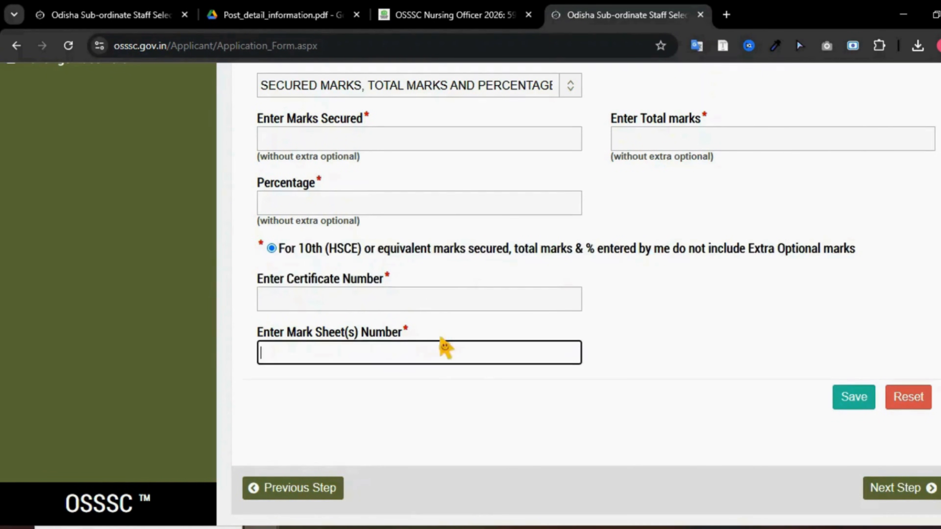
{"action": "left_click", "coordinate": [852, 402]}
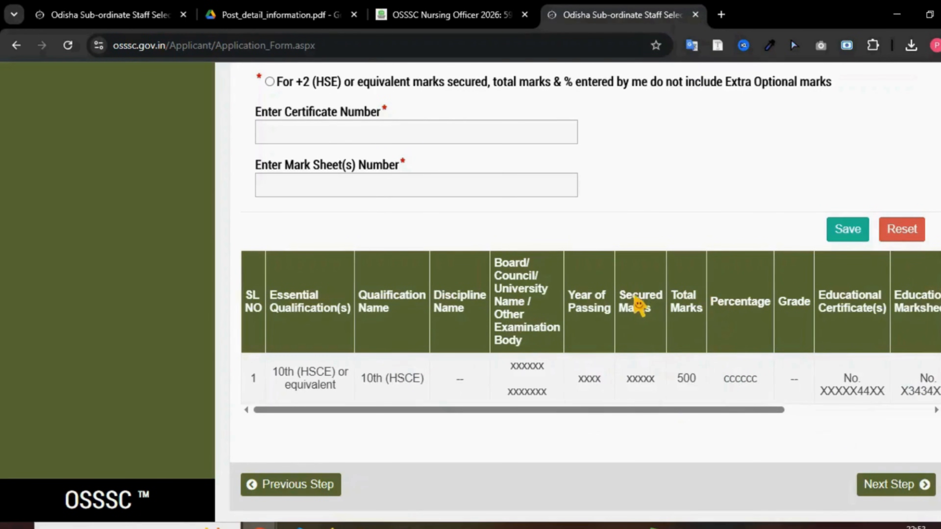
Step: Examine the remaining essential qualification choices, such as +2 (HSE), Diploma in GNM and BSc Nursing
{"action": "scroll", "coordinate": [637, 307], "scroll_direction": "up", "scroll_amount": 12}
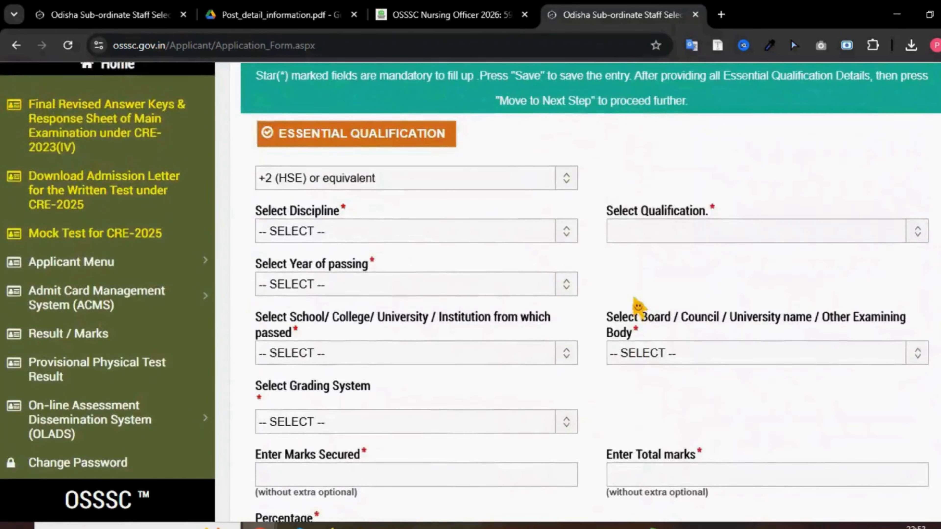
{"action": "scroll", "coordinate": [636, 310], "scroll_direction": "up", "scroll_amount": 4}
{"action": "scroll", "coordinate": [510, 319], "scroll_direction": "down", "scroll_amount": 4}
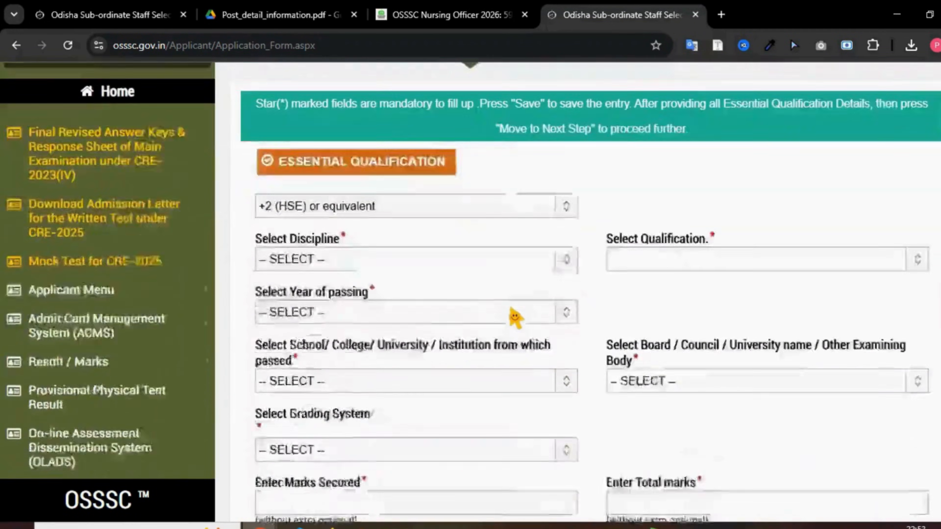
{"action": "left_click", "coordinate": [318, 181]}
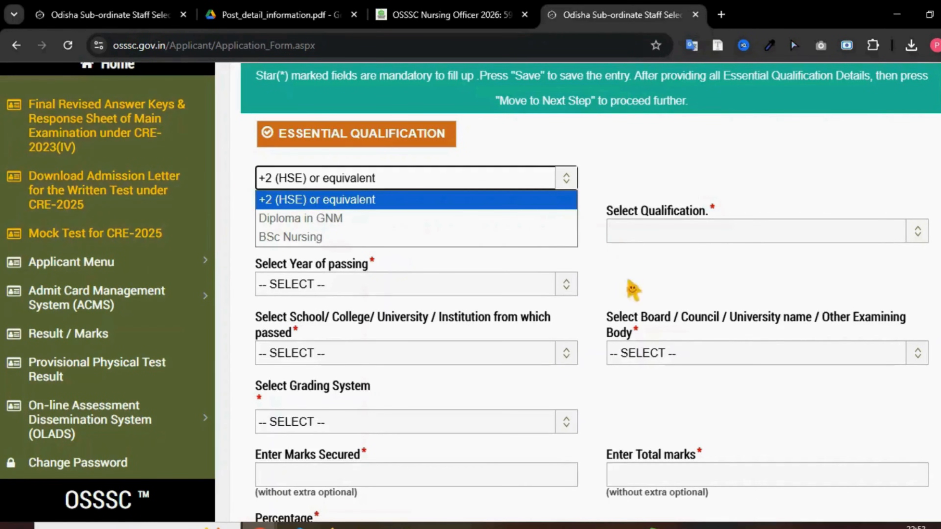
{"action": "left_click", "coordinate": [727, 272]}
Step: Review the +2 (HSE) qualification fields and proceed to the payment details stage
{"action": "left_click_drag", "start_coordinate": [253, 256], "coordinate": [684, 453]}
{"action": "scroll", "coordinate": [686, 382], "scroll_direction": "down", "scroll_amount": 5}
{"action": "scroll", "coordinate": [685, 381], "scroll_direction": "down", "scroll_amount": 1}
{"action": "left_click_drag", "start_coordinate": [685, 381], "coordinate": [682, 339]}
{"action": "left_click", "coordinate": [699, 226]}
{"action": "scroll", "coordinate": [699, 227], "scroll_direction": "down", "scroll_amount": 1}
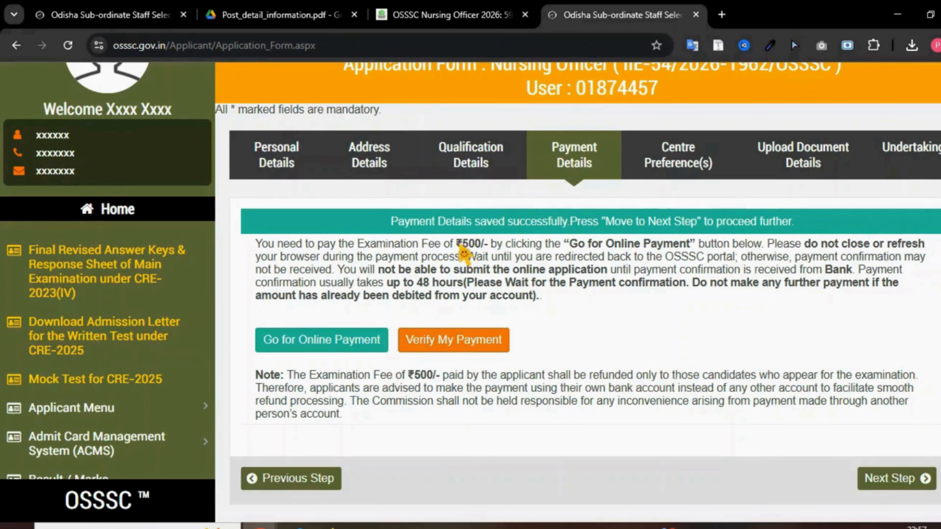
Step: Check the examination fee, start the online payment and accept the notice about repeated payments
{"action": "double_click", "coordinate": [468, 244]}
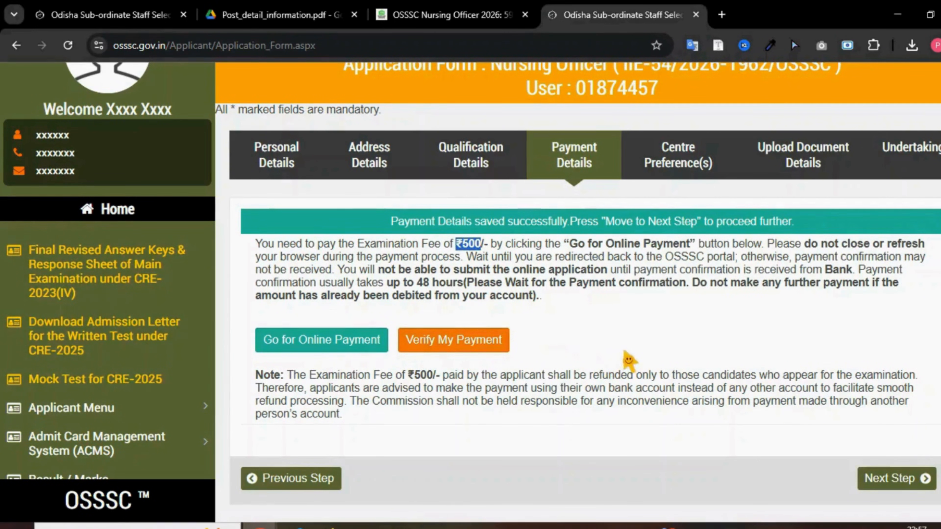
{"action": "left_click", "coordinate": [329, 349]}
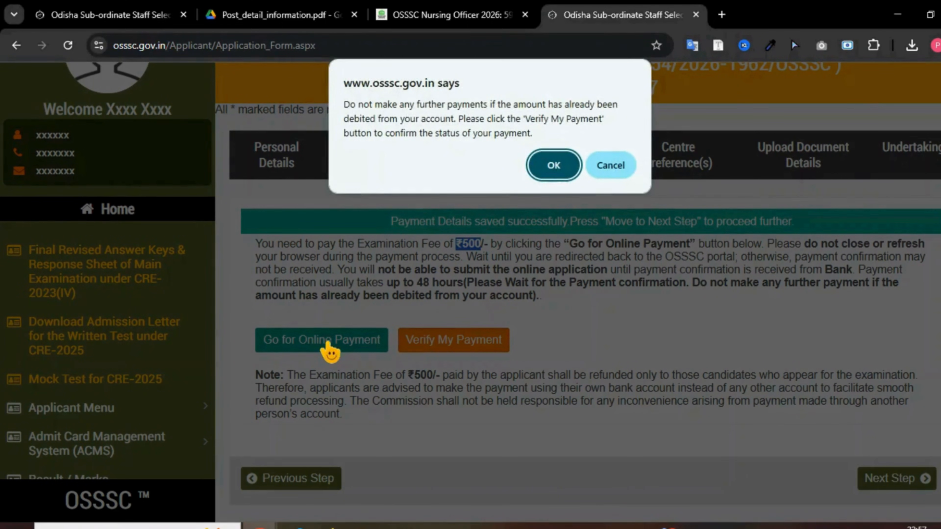
{"action": "left_click_drag", "start_coordinate": [355, 105], "coordinate": [470, 109]}
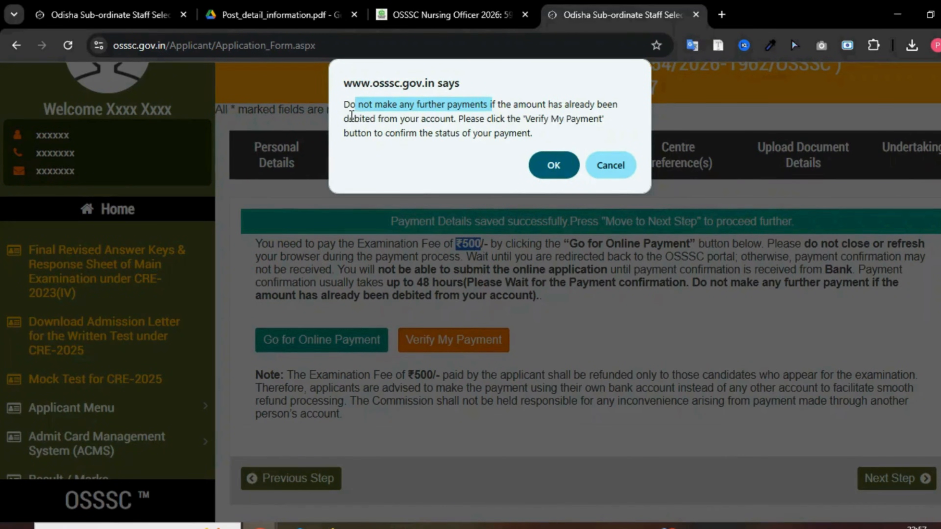
{"action": "left_click_drag", "start_coordinate": [351, 118], "coordinate": [558, 128]}
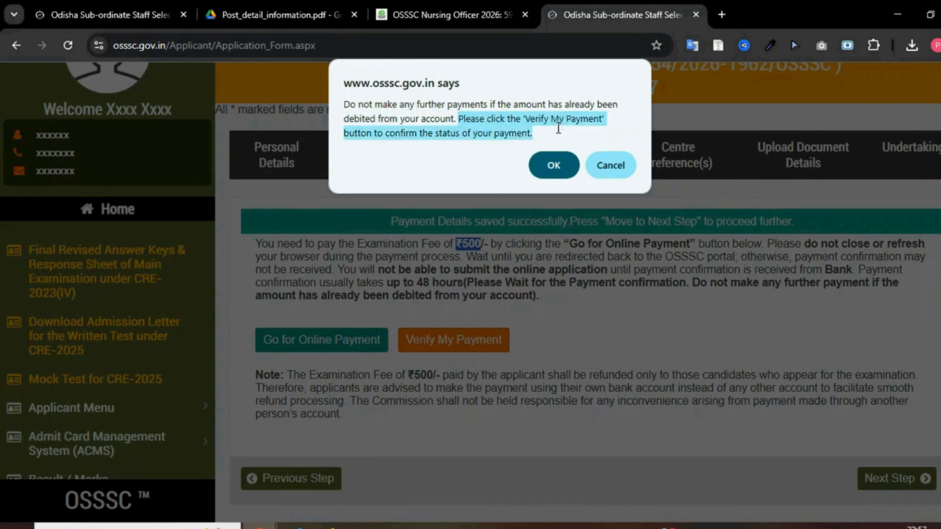
{"action": "left_click", "coordinate": [431, 122]}
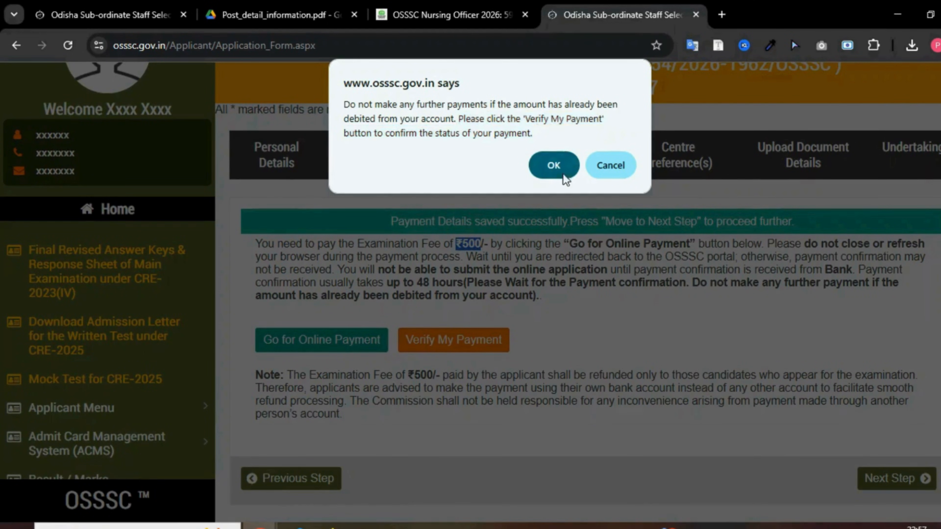
{"action": "left_click", "coordinate": [563, 174]}
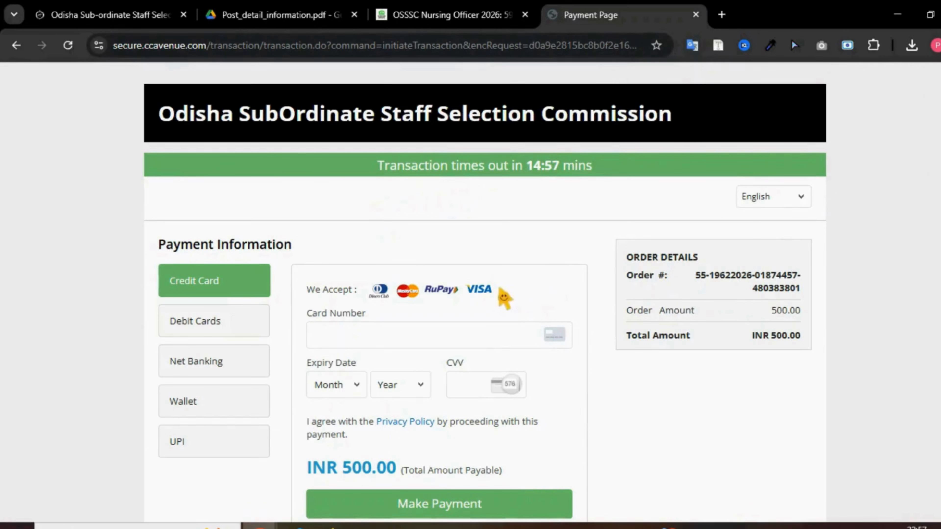
Step: Examine the Net Banking and Wallet payment methods on the payment page
{"action": "scroll", "coordinate": [434, 252], "scroll_direction": "down", "scroll_amount": 3}
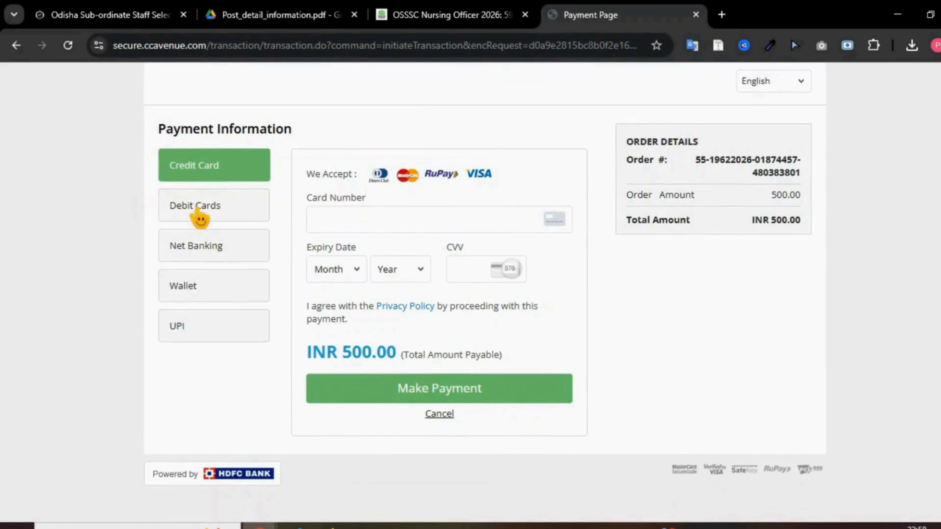
{"action": "left_click", "coordinate": [203, 246]}
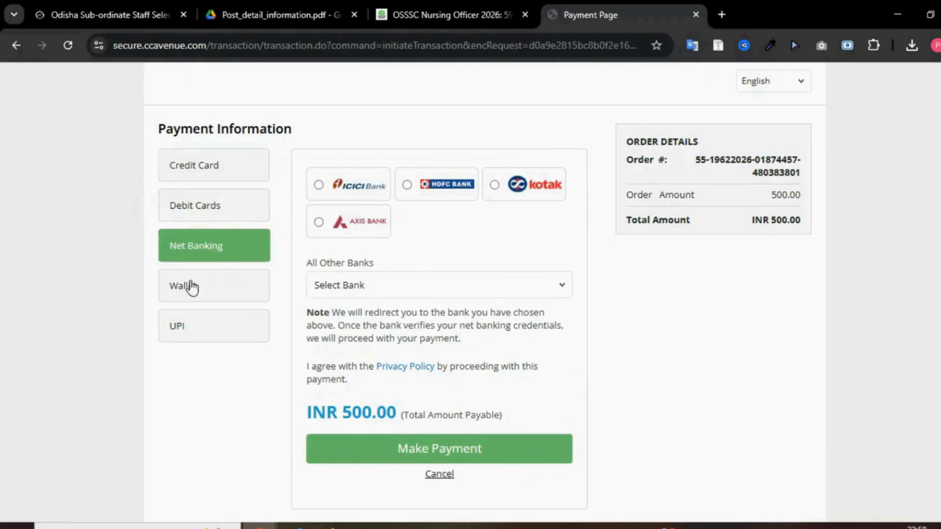
{"action": "left_click", "coordinate": [185, 286]}
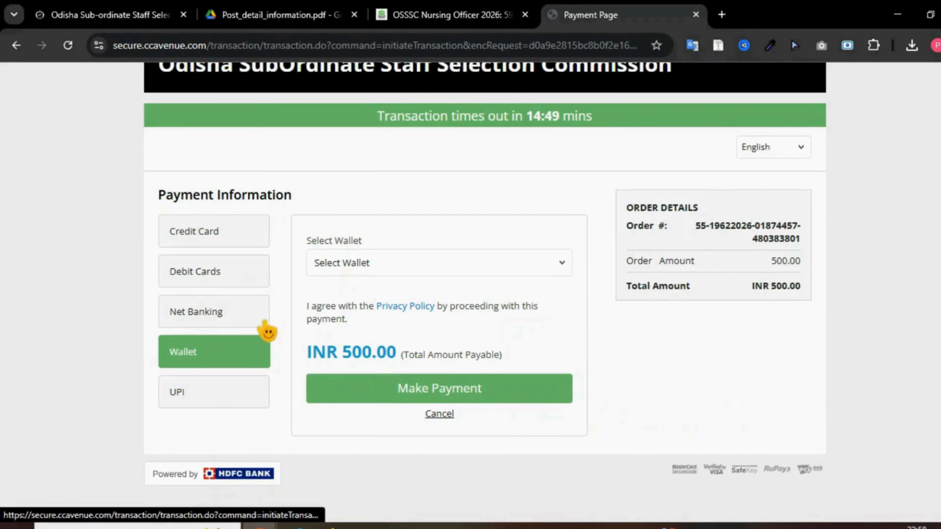
Step: Review the UPI QR code payment option and verify the payment in the application's payment stage
{"action": "left_click", "coordinate": [222, 399]}
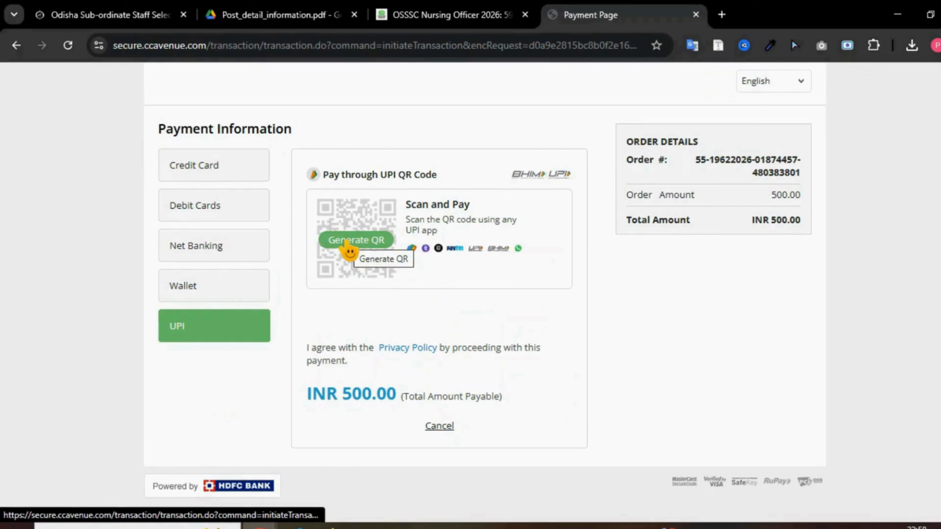
{"action": "scroll", "coordinate": [459, 313], "scroll_direction": "down", "scroll_amount": 1}
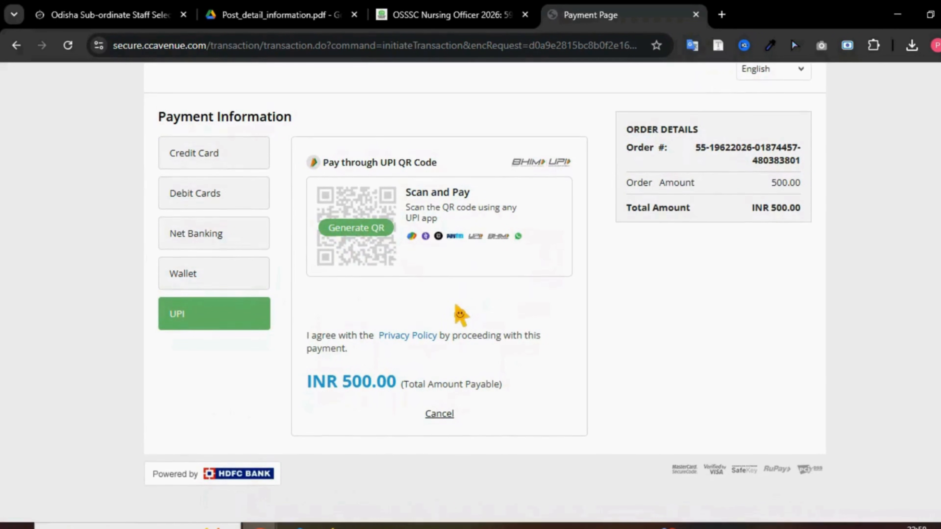
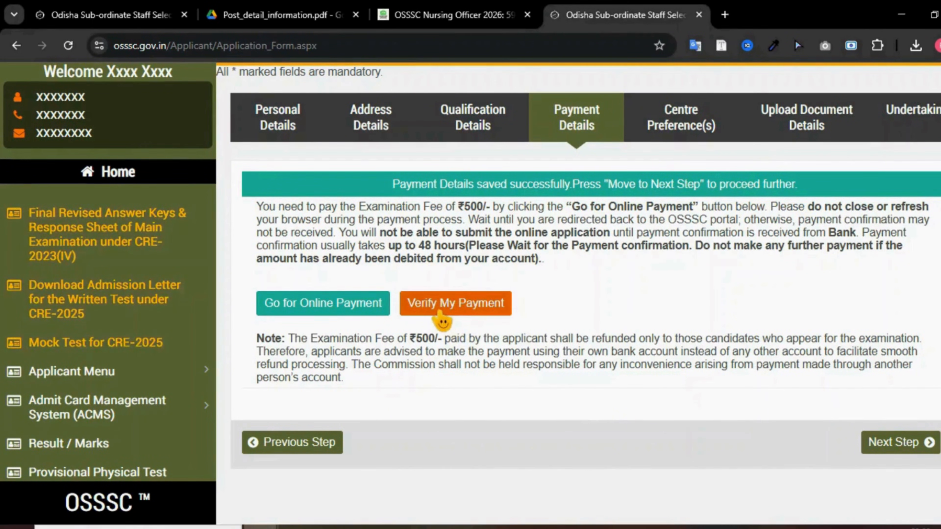
{"action": "left_click", "coordinate": [447, 312]}
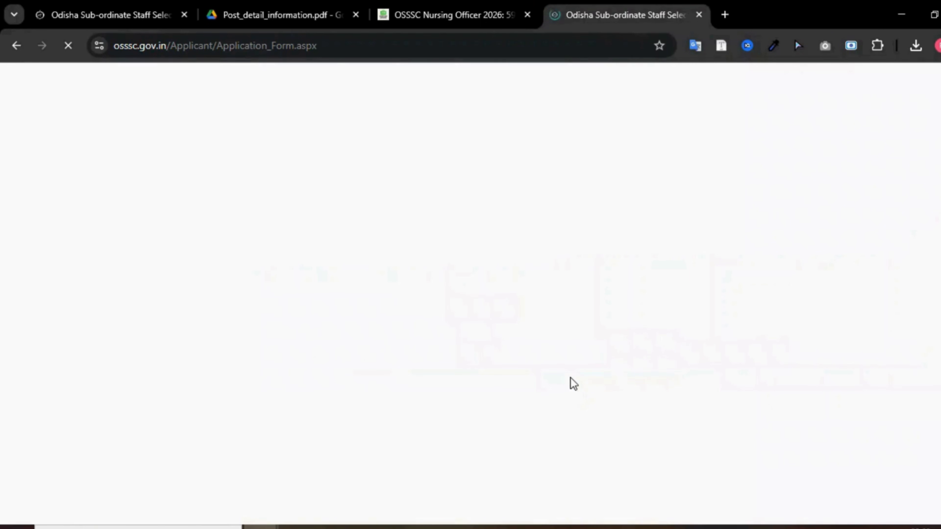
Step: Set the exam centre district preferences to BARGARH first, GANJAM second and KALAHANDI third
{"action": "scroll", "coordinate": [574, 384], "scroll_direction": "down", "scroll_amount": 3}
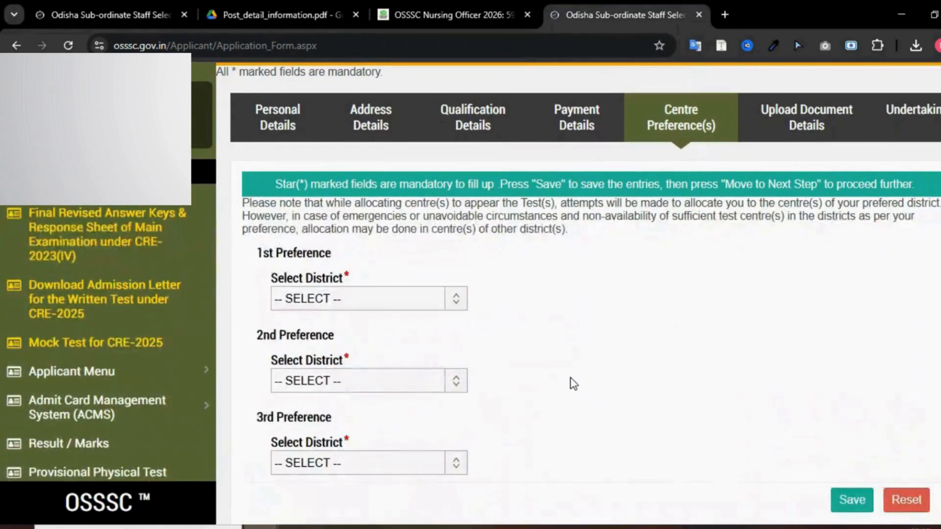
{"action": "scroll", "coordinate": [571, 384], "scroll_direction": "down", "scroll_amount": 2}
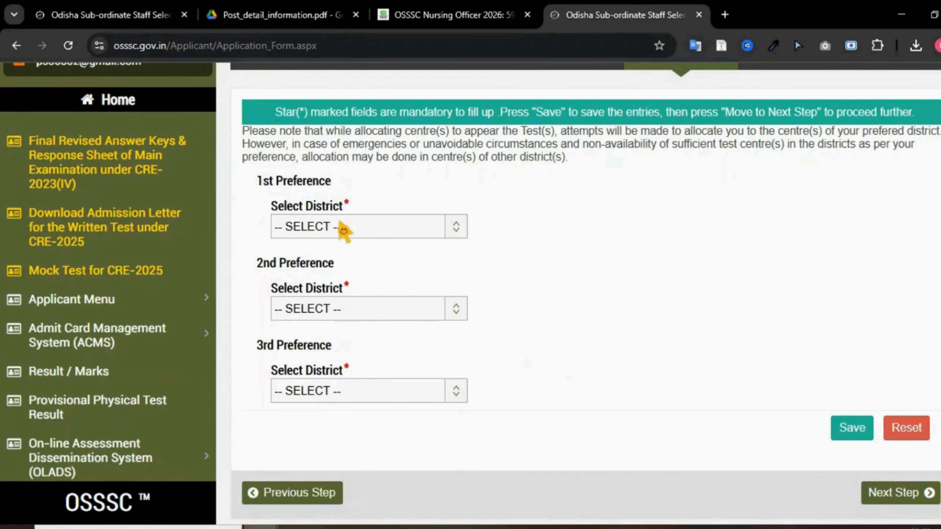
{"action": "left_click", "coordinate": [344, 230]}
{"action": "left_click", "coordinate": [315, 286]}
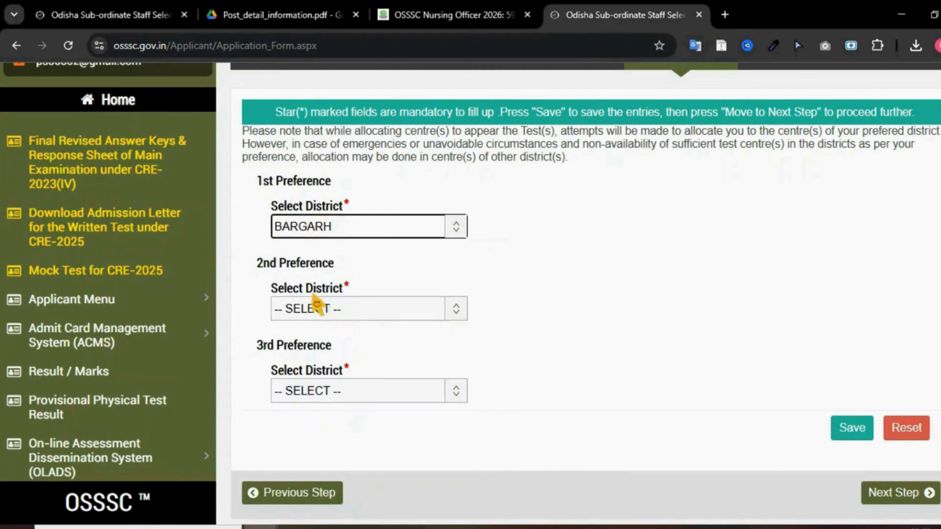
{"action": "left_click", "coordinate": [336, 307]}
{"action": "left_click", "coordinate": [307, 208]}
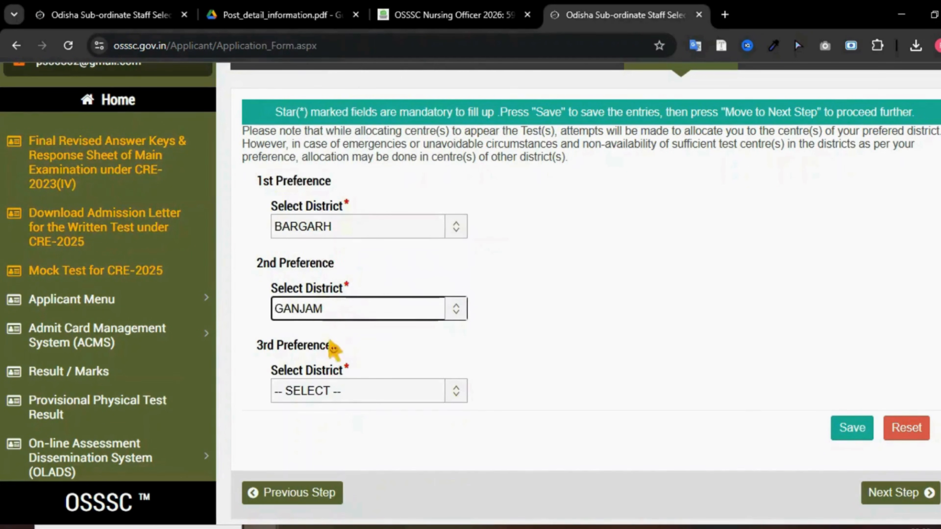
{"action": "left_click", "coordinate": [340, 390]}
{"action": "left_click", "coordinate": [309, 349]}
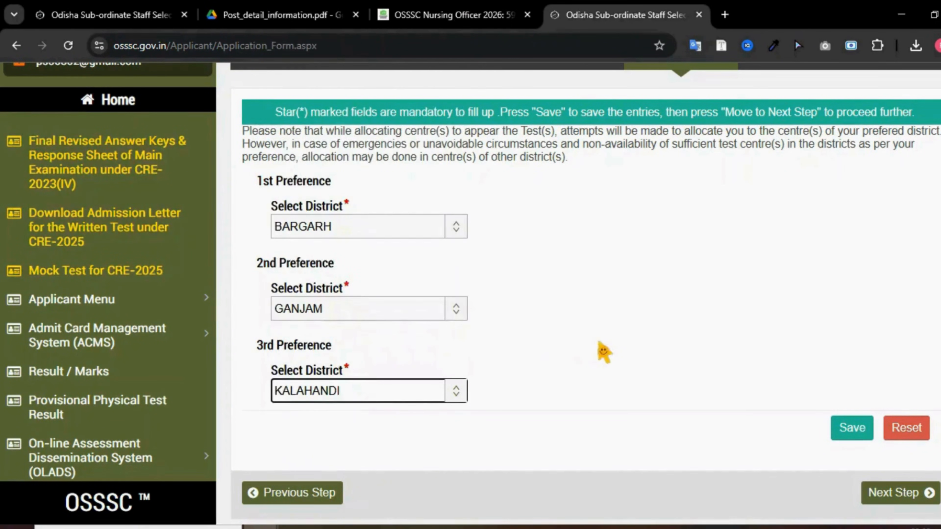
Step: Save the three centre preferences and proceed to the document upload stage, dismissing the centre information notice
{"action": "scroll", "coordinate": [626, 354], "scroll_direction": "down", "scroll_amount": 1}
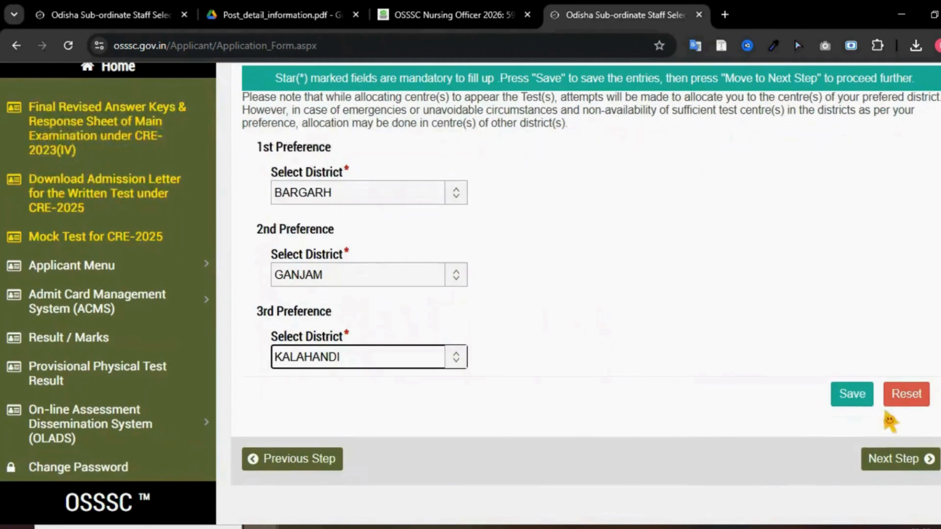
{"action": "left_click", "coordinate": [851, 401]}
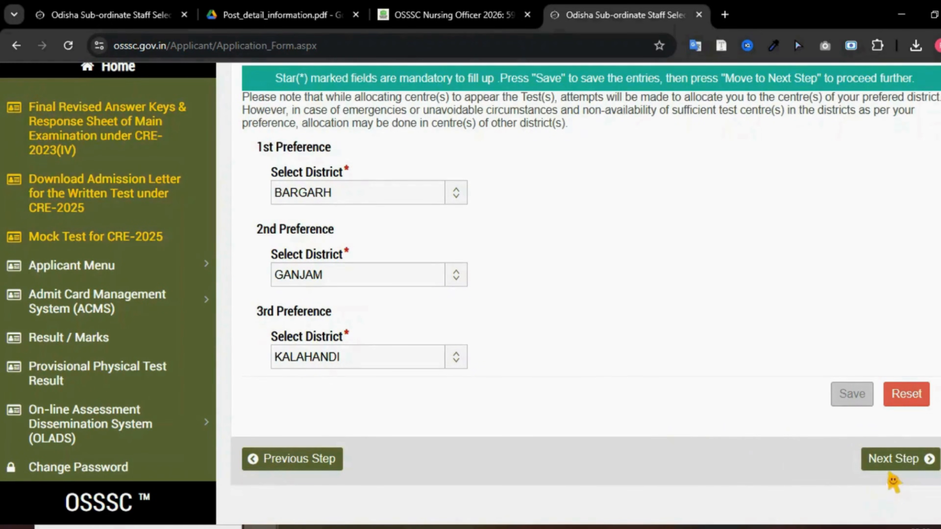
{"action": "left_click", "coordinate": [888, 466]}
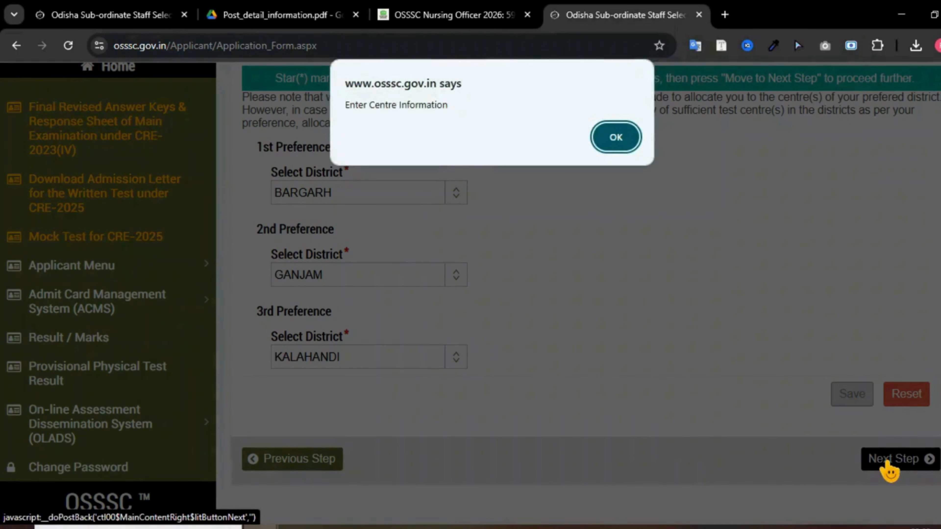
{"action": "left_click", "coordinate": [625, 138]}
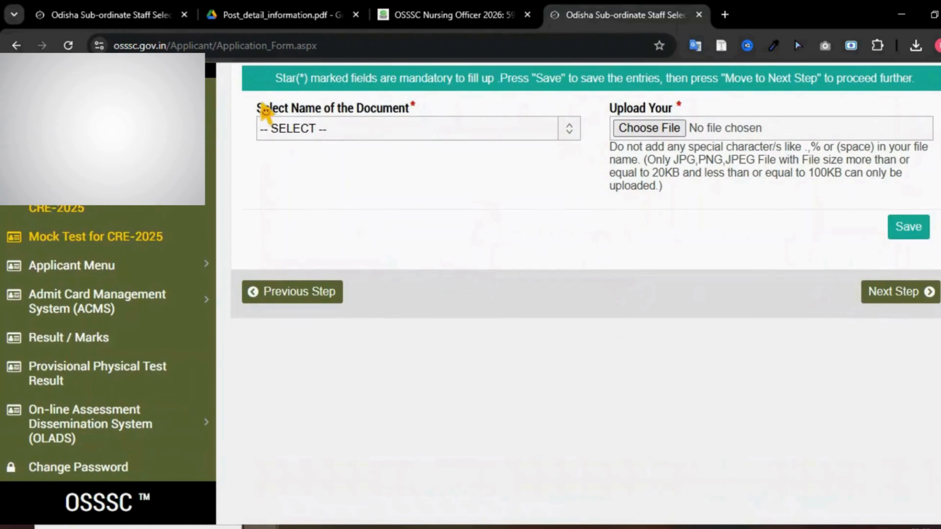
Step: Choose PHOTO as the name of the document to upload
{"action": "left_click_drag", "start_coordinate": [262, 118], "coordinate": [374, 126]}
{"action": "left_click", "coordinate": [422, 182]}
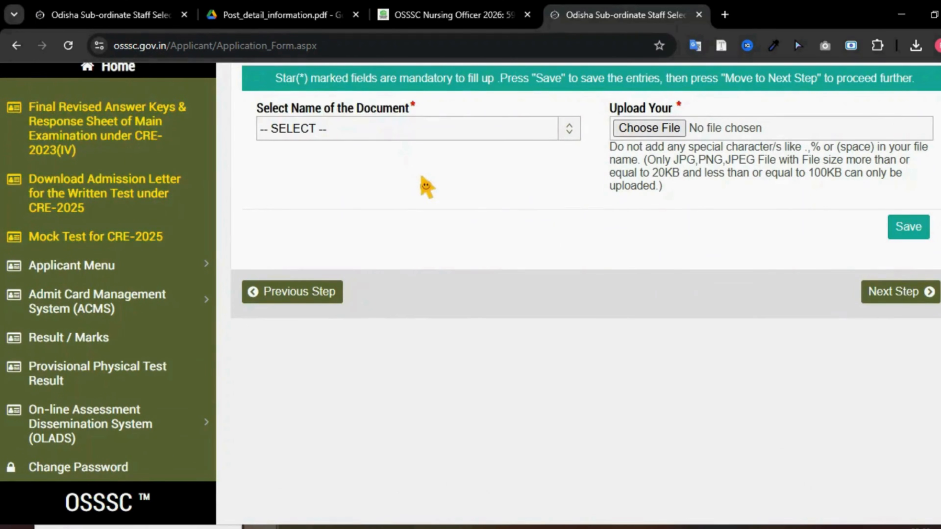
{"action": "left_click", "coordinate": [388, 135]}
{"action": "left_click", "coordinate": [460, 246]}
{"action": "scroll", "coordinate": [460, 246], "scroll_direction": "up", "scroll_amount": 4}
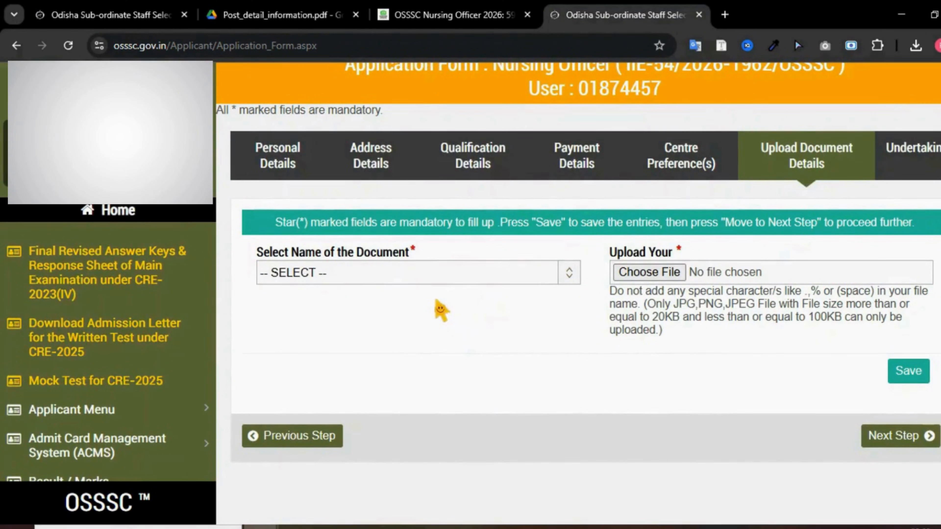
{"action": "left_click", "coordinate": [328, 275]}
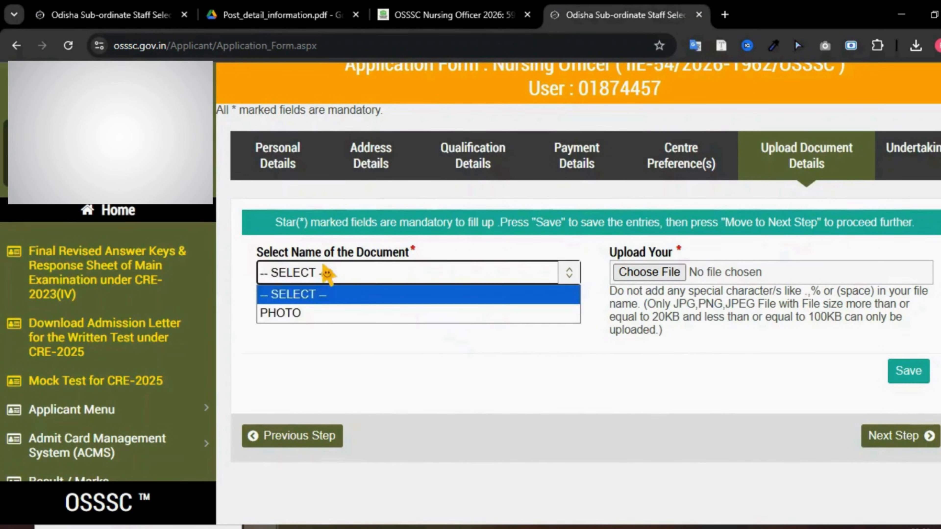
{"action": "left_click", "coordinate": [321, 314]}
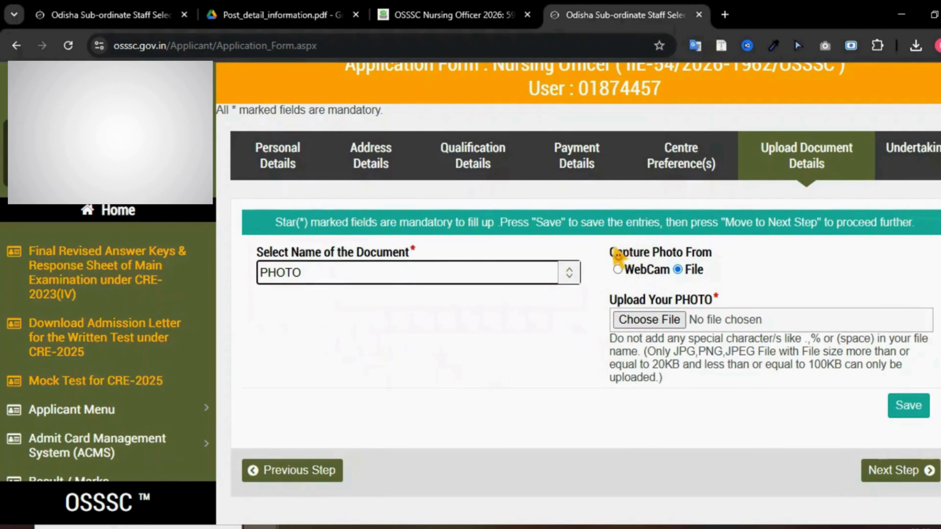
Step: Compare the WebCam and File sources for capturing the photo, leaving File selected
{"action": "left_click_drag", "start_coordinate": [618, 256], "coordinate": [704, 248]}
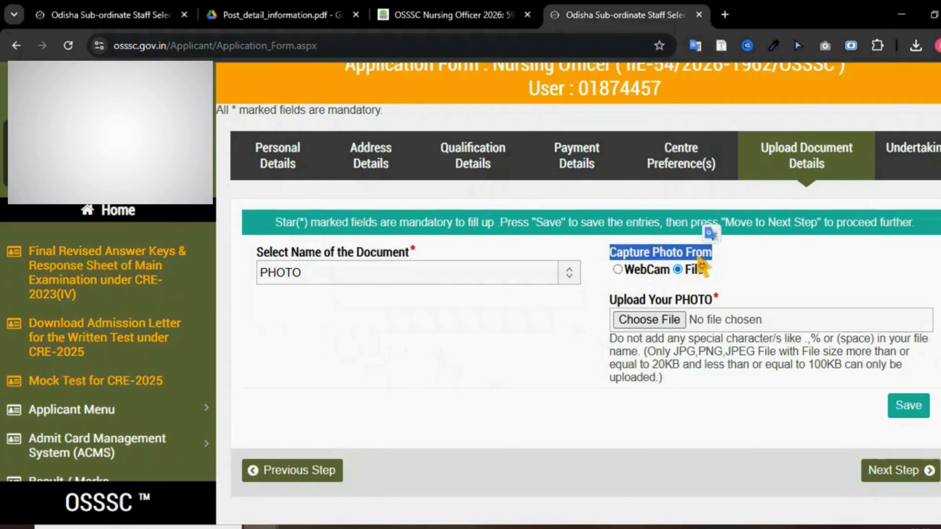
{"action": "left_click", "coordinate": [617, 270]}
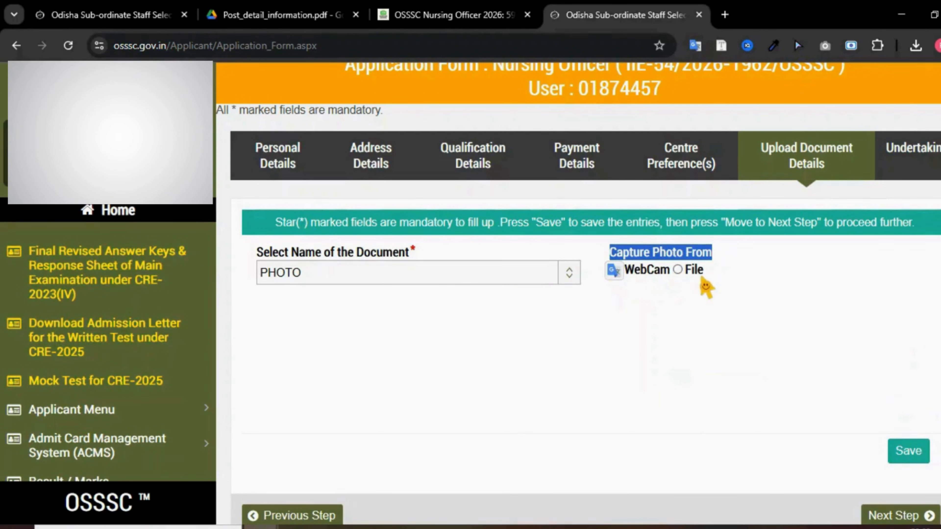
{"action": "left_click", "coordinate": [678, 270]}
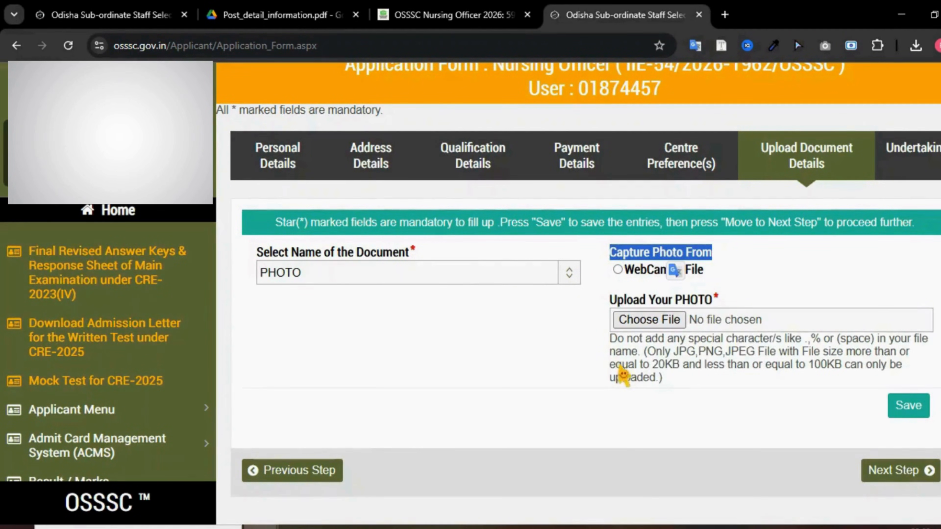
Step: Review the file size limits for the photo upload and proceed to the undertaking stage
{"action": "left_click_drag", "start_coordinate": [682, 356], "coordinate": [815, 366]}
{"action": "left_click", "coordinate": [828, 378]}
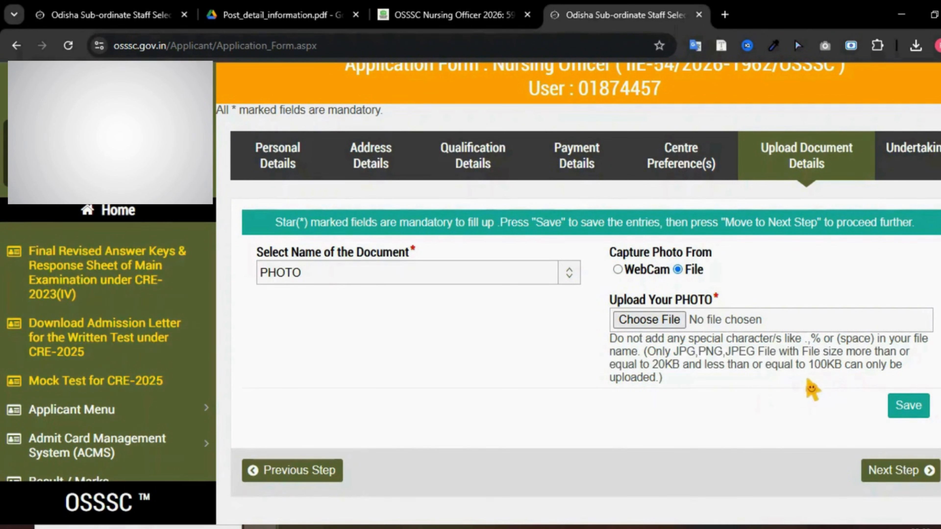
{"action": "left_click_drag", "start_coordinate": [653, 367], "coordinate": [835, 367]}
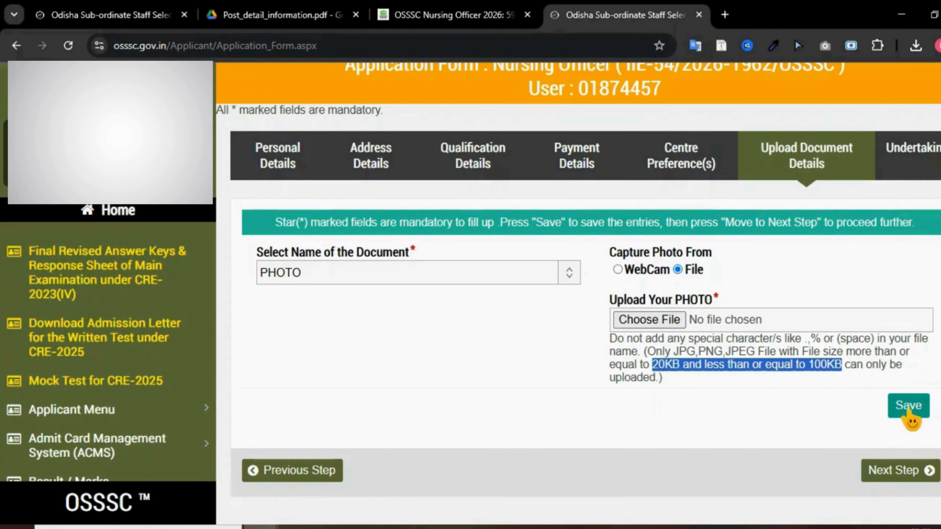
{"action": "left_click", "coordinate": [903, 470]}
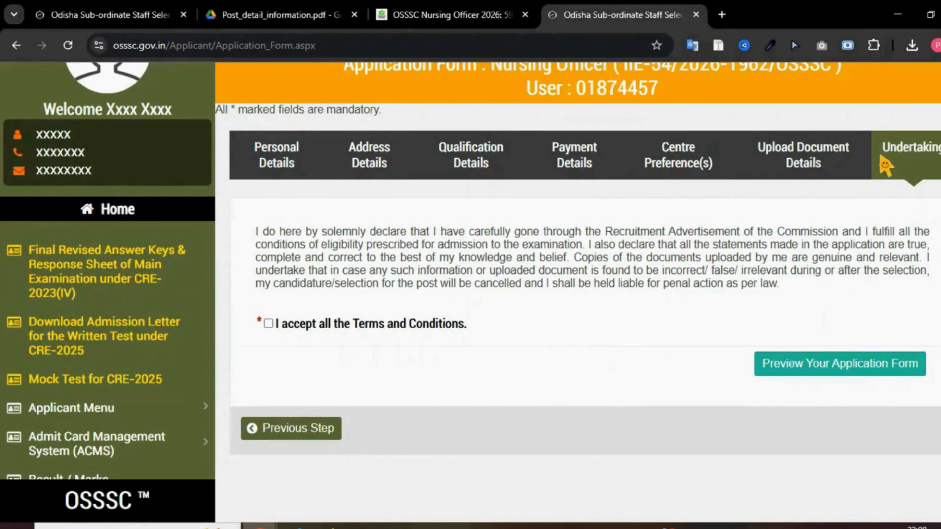
Step: Accept all the terms and conditions of the undertaking and read through the declaration text
{"action": "left_click_drag", "start_coordinate": [881, 153], "coordinate": [933, 155]}
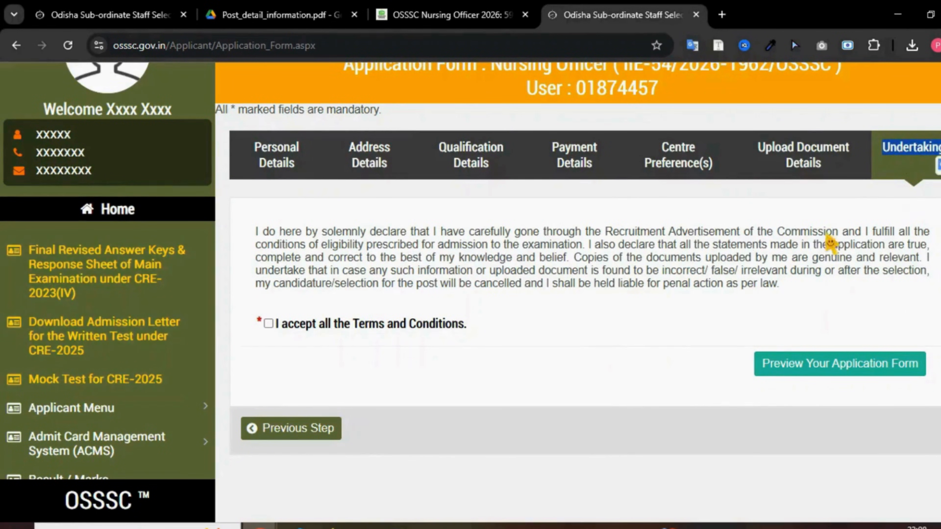
{"action": "left_click", "coordinate": [593, 269]}
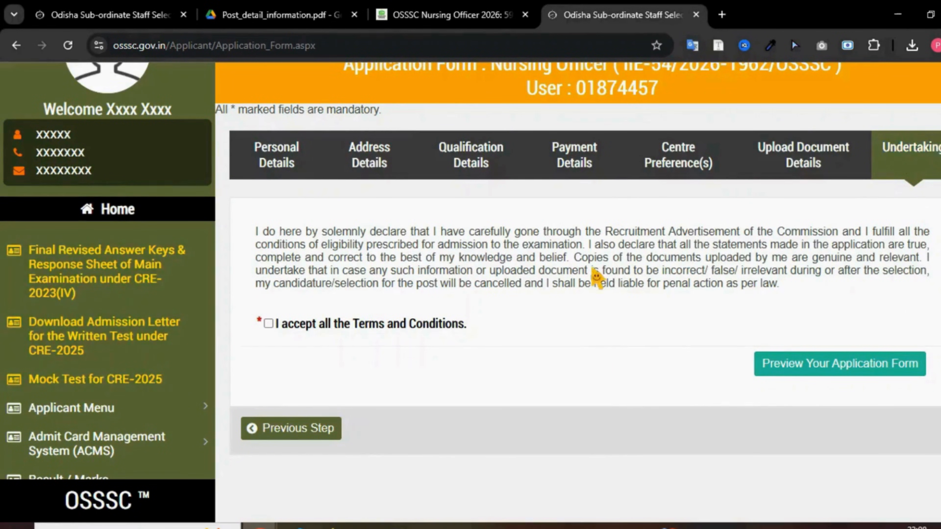
{"action": "left_click_drag", "start_coordinate": [278, 326], "coordinate": [475, 332]}
{"action": "left_click", "coordinate": [268, 324]}
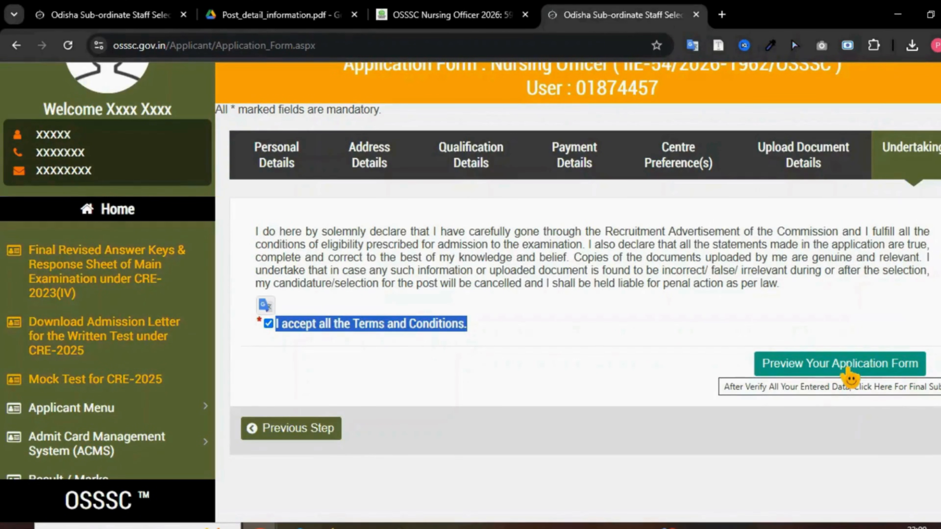
{"action": "left_click_drag", "start_coordinate": [780, 284], "coordinate": [258, 227]}
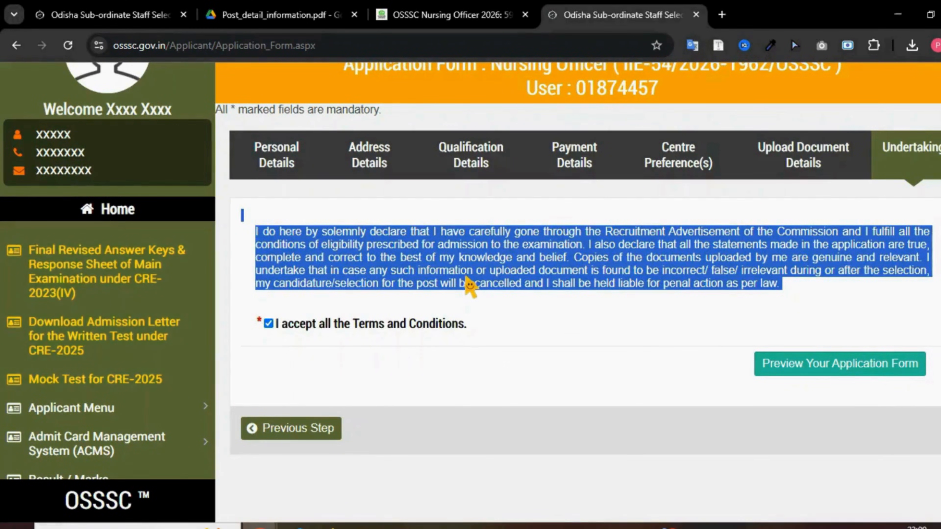
{"action": "left_click", "coordinate": [470, 285]}
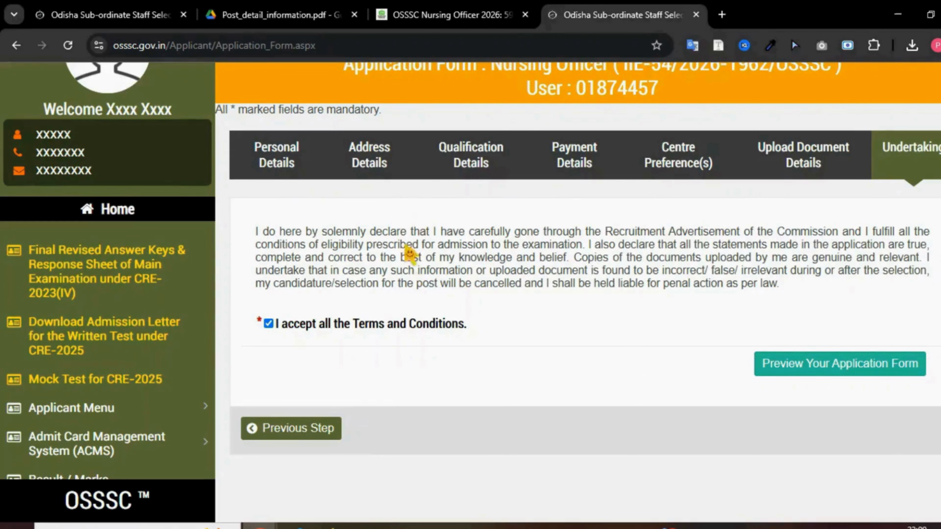
Step: Examine the OSSSC Nursing Officer job page's banner for vacancies, last application date and qualification
{"action": "left_click", "coordinate": [407, 15]}
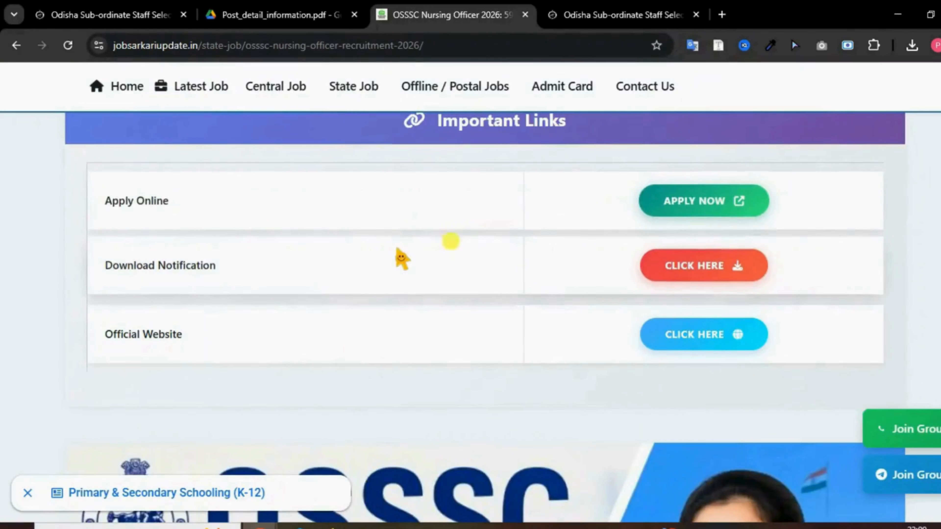
{"action": "scroll", "coordinate": [404, 261], "scroll_direction": "down", "scroll_amount": 8}
{"action": "scroll", "coordinate": [456, 315], "scroll_direction": "down", "scroll_amount": 2}
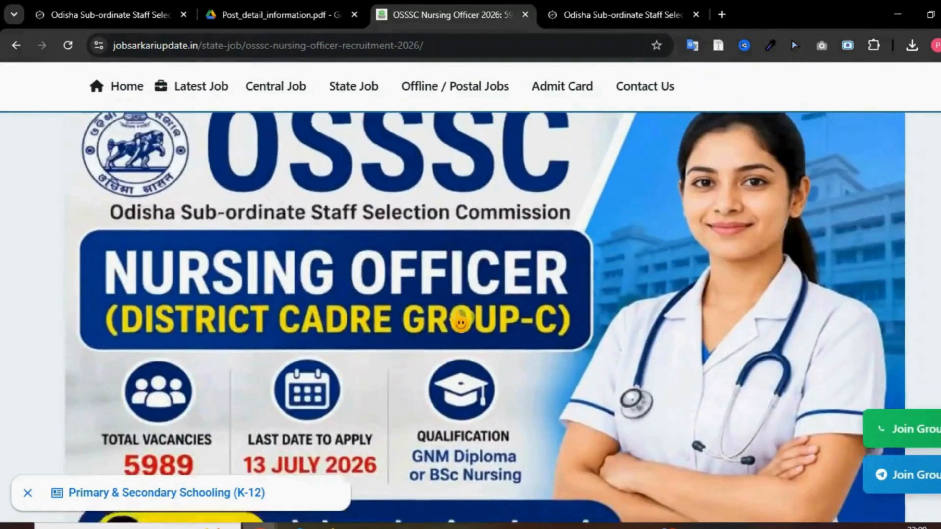
{"action": "scroll", "coordinate": [460, 330], "scroll_direction": "up", "scroll_amount": 2}
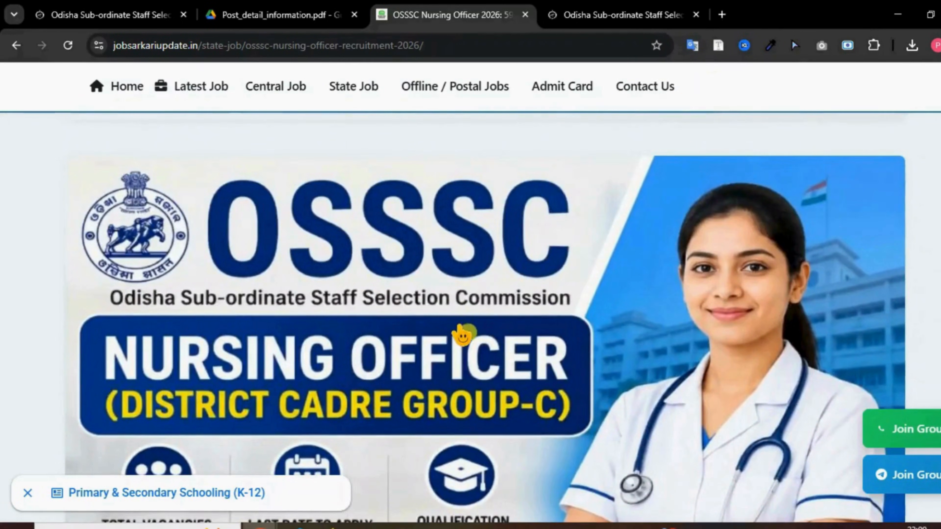
{"action": "scroll", "coordinate": [459, 330], "scroll_direction": "down", "scroll_amount": 2}
{"action": "scroll", "coordinate": [248, 380], "scroll_direction": "down", "scroll_amount": 2}
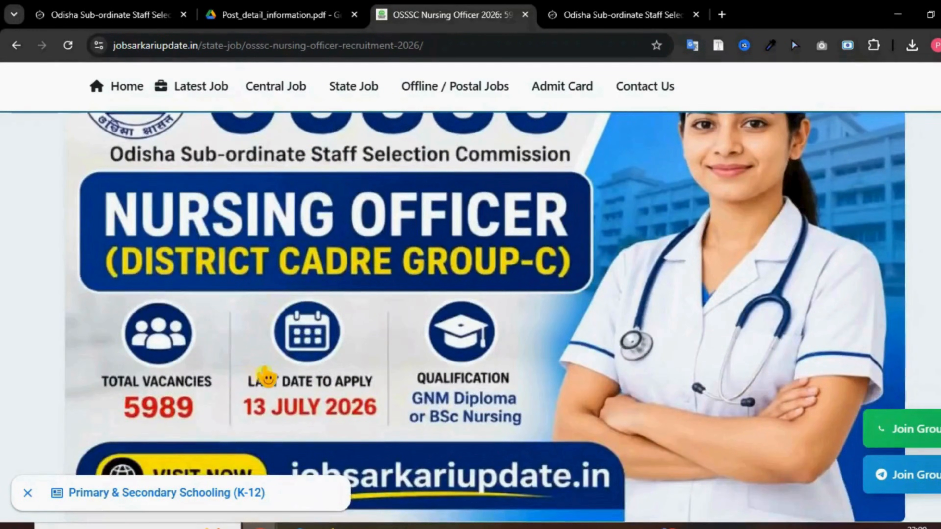
{"action": "scroll", "coordinate": [265, 376], "scroll_direction": "down", "scroll_amount": 2}
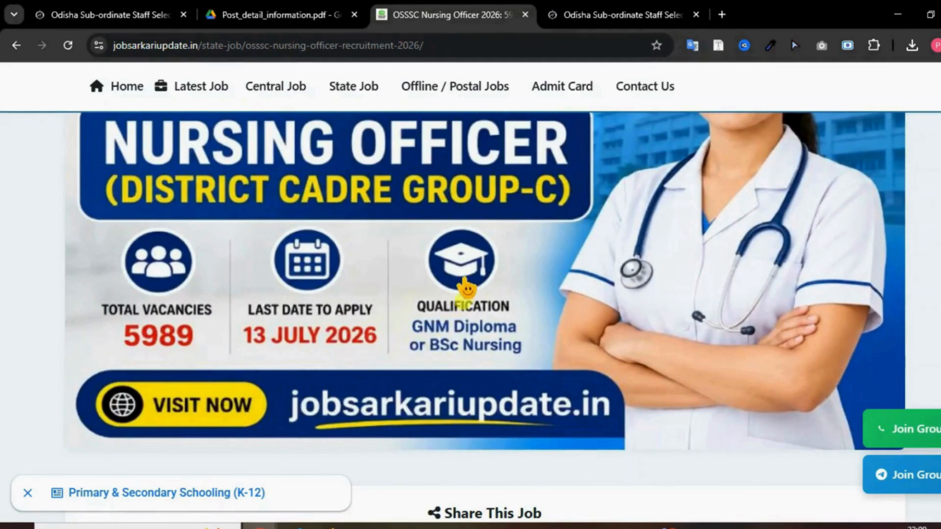
{"action": "scroll", "coordinate": [464, 285], "scroll_direction": "up", "scroll_amount": 2}
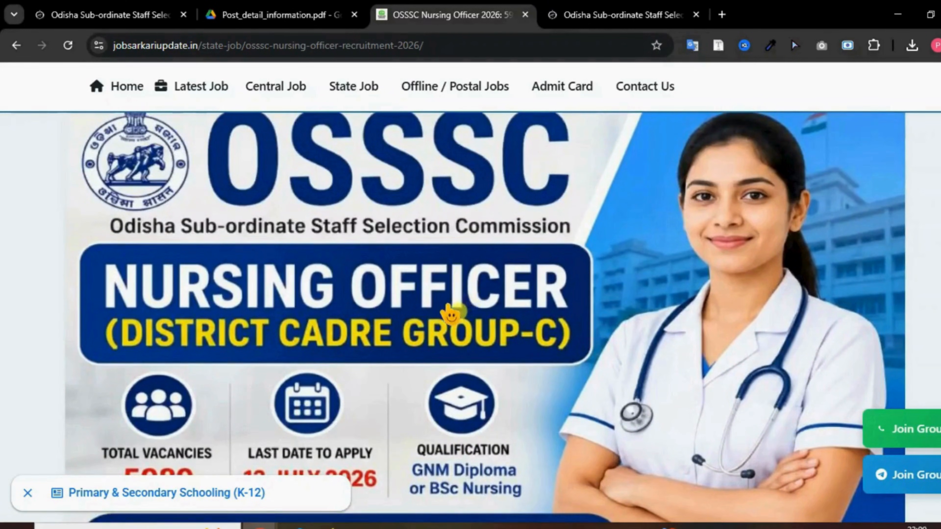
{"action": "scroll", "coordinate": [450, 315], "scroll_direction": "up", "scroll_amount": 2}
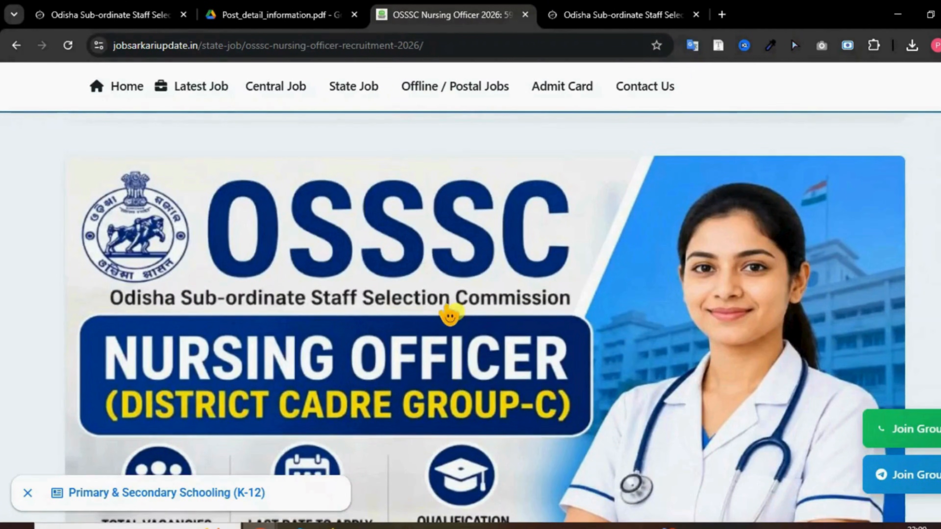
{"action": "scroll", "coordinate": [450, 315], "scroll_direction": "down", "scroll_amount": 3}
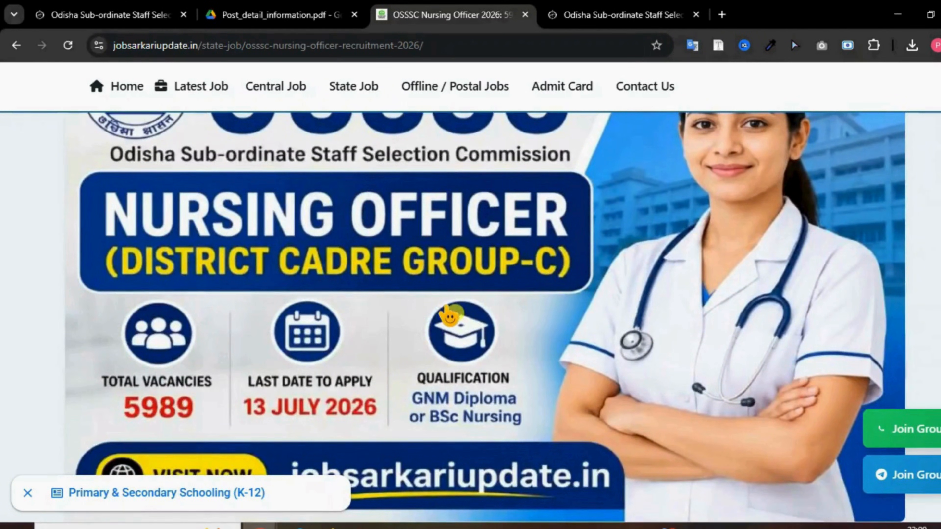